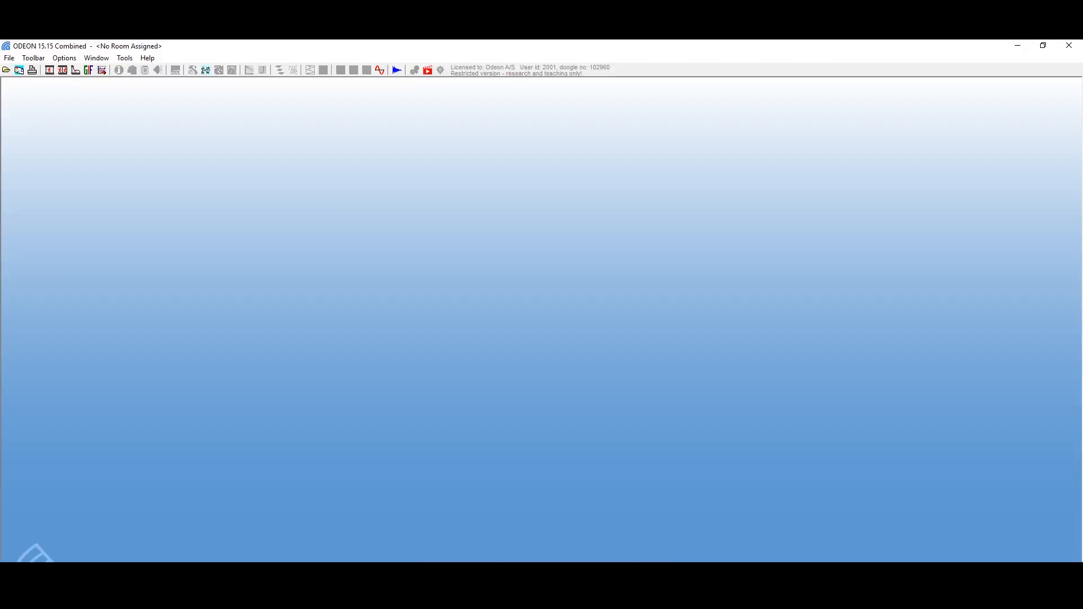
Step: Import the ElmiaDxfSample DXF file, saving it as parametric file ElmiaDxfSample and keeping the suggested import settings in metres
left_click(9, 57)
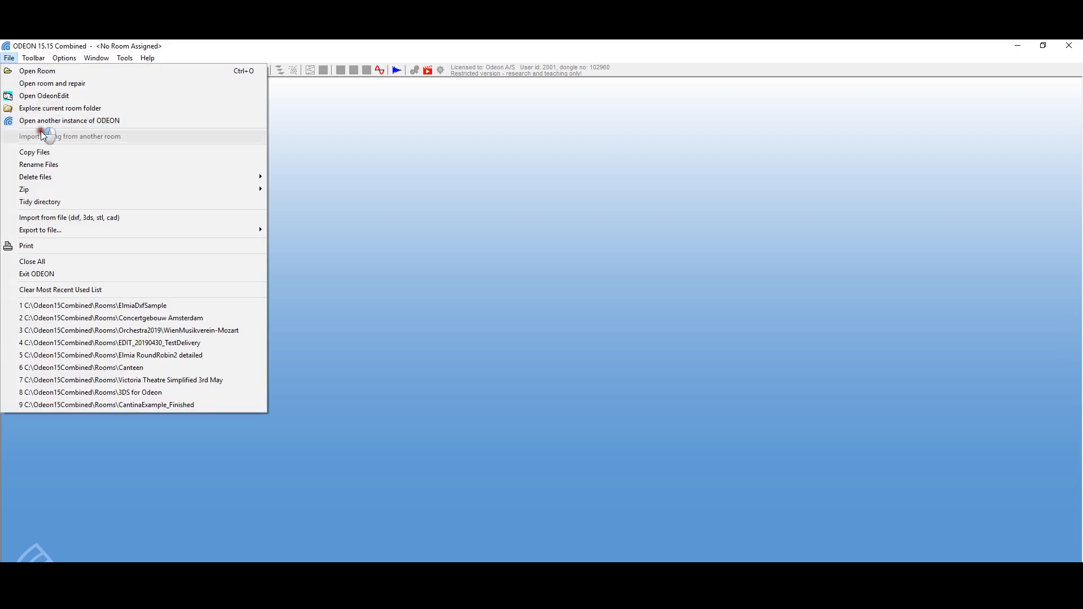
left_click(57, 220)
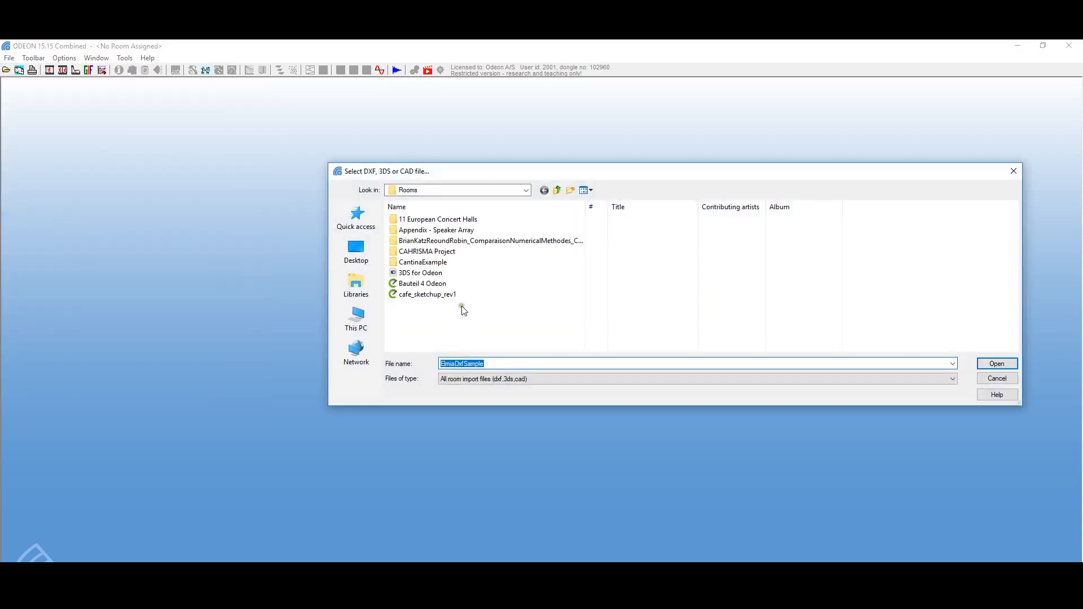
left_click(997, 364)
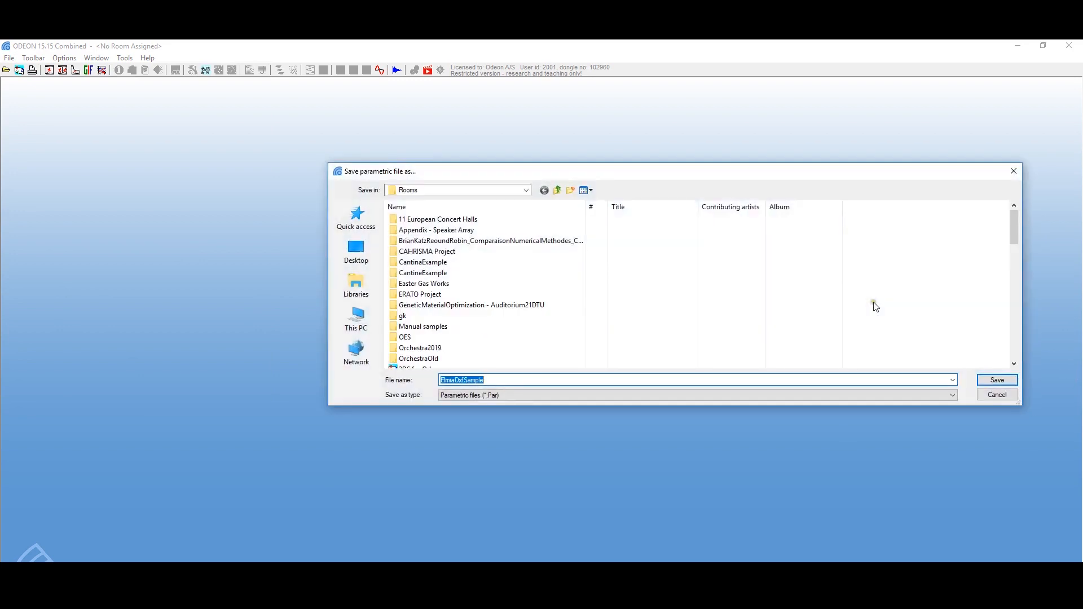
left_click(997, 380)
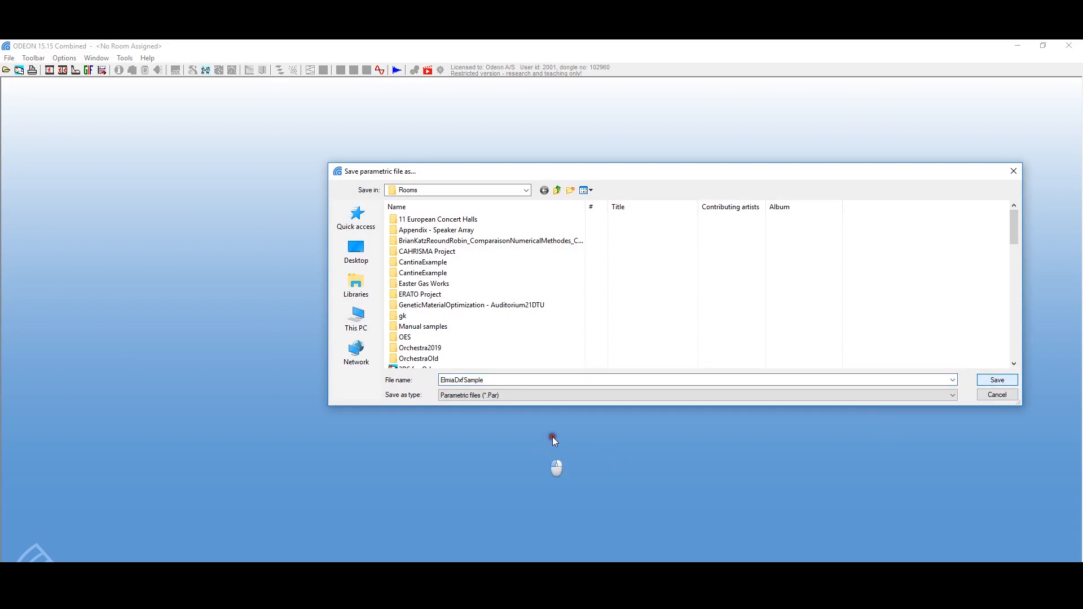
left_click(986, 381)
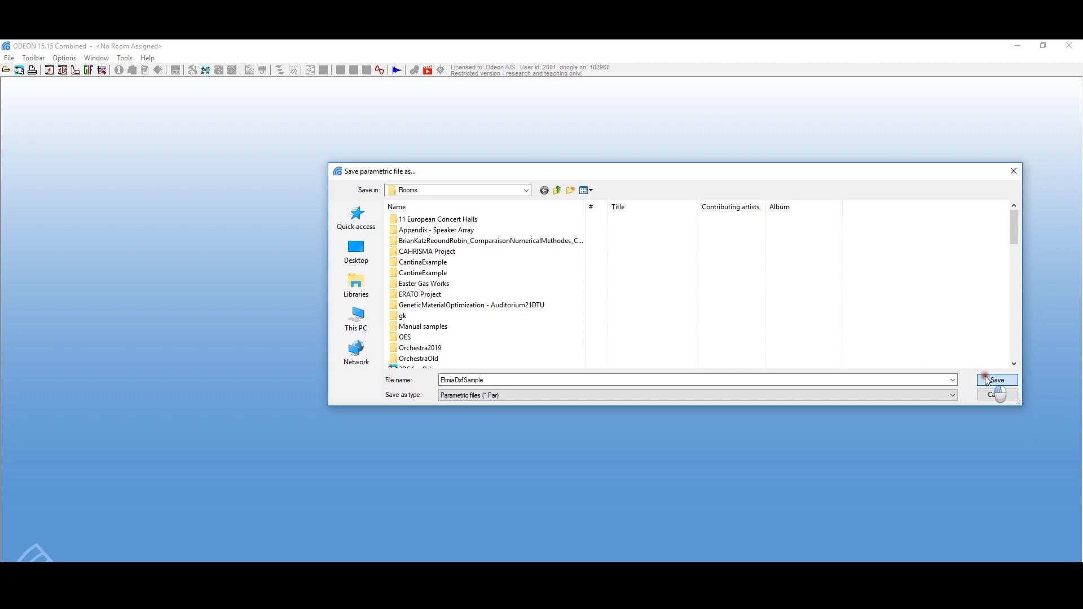
left_click(987, 380)
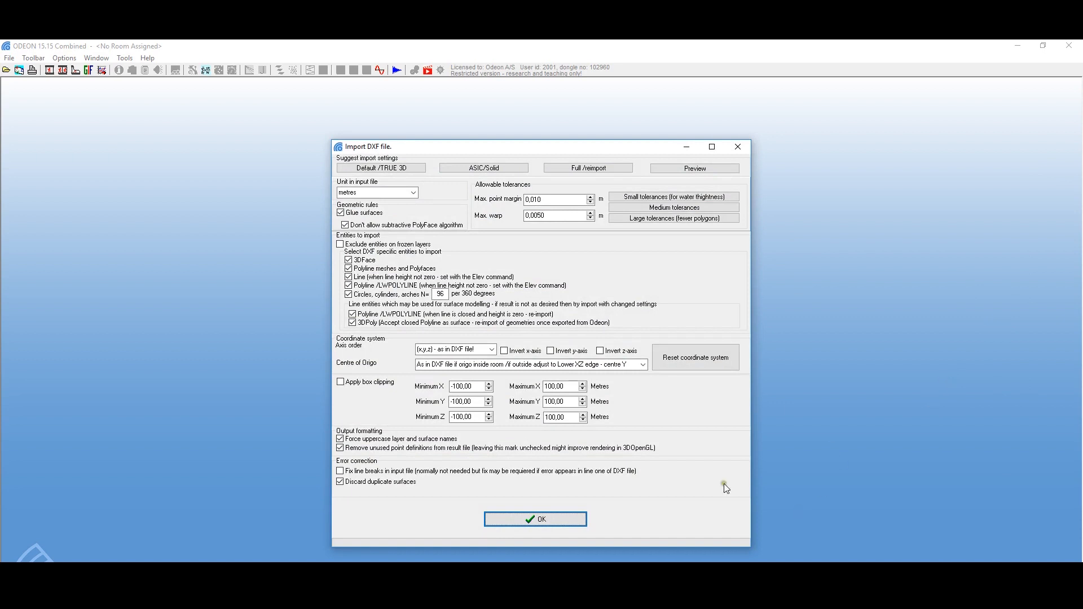
left_click(540, 522)
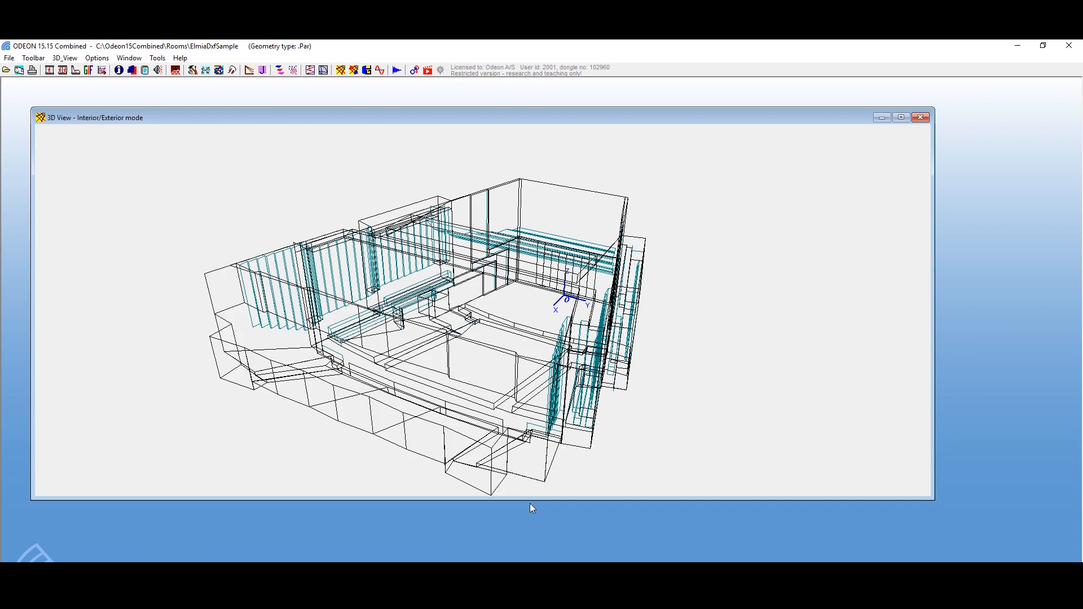
Step: Display the room's layers in their colours and review the list of active layers
key("ctrl+l")
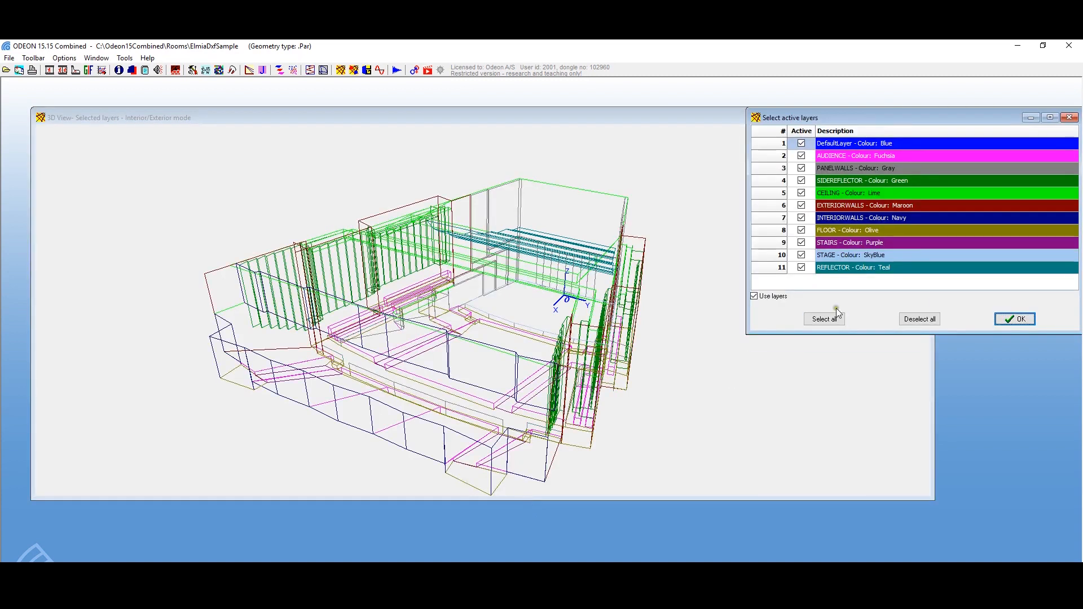
left_click_drag(867, 144, 866, 155)
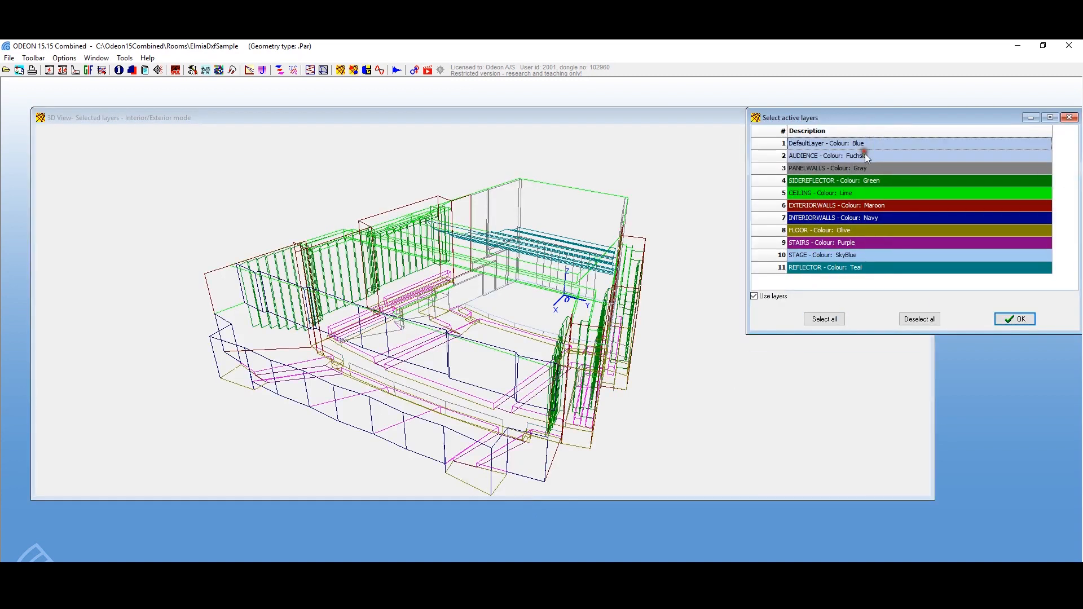
left_click(863, 165)
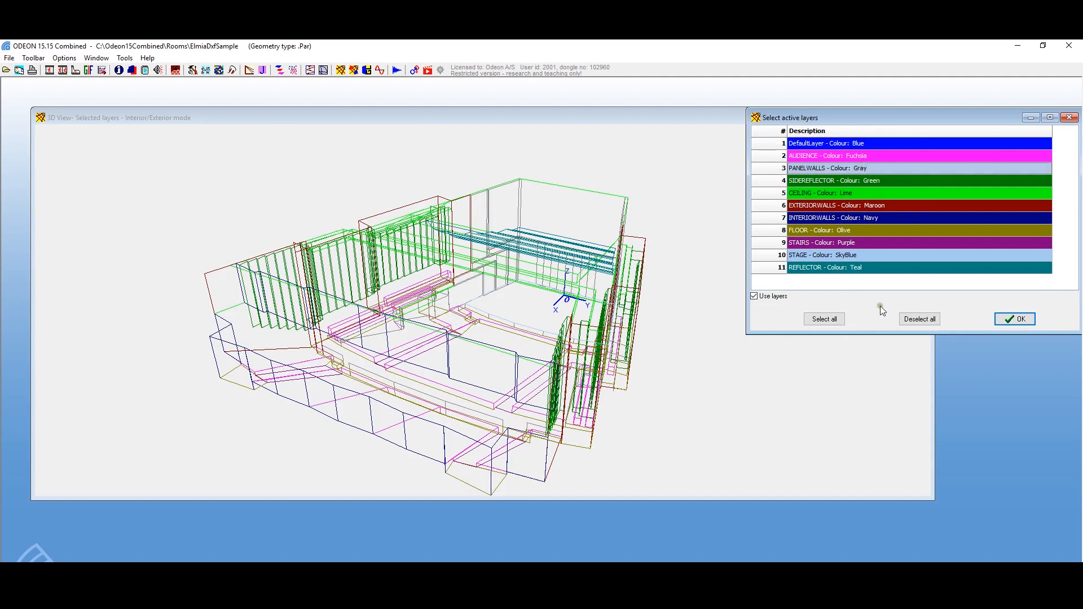
left_click(814, 284)
Step: Hide the PANELWALLS, SIDEREFLECTOR and CEILING layers in the 3D view
left_click(801, 168)
left_click(801, 181)
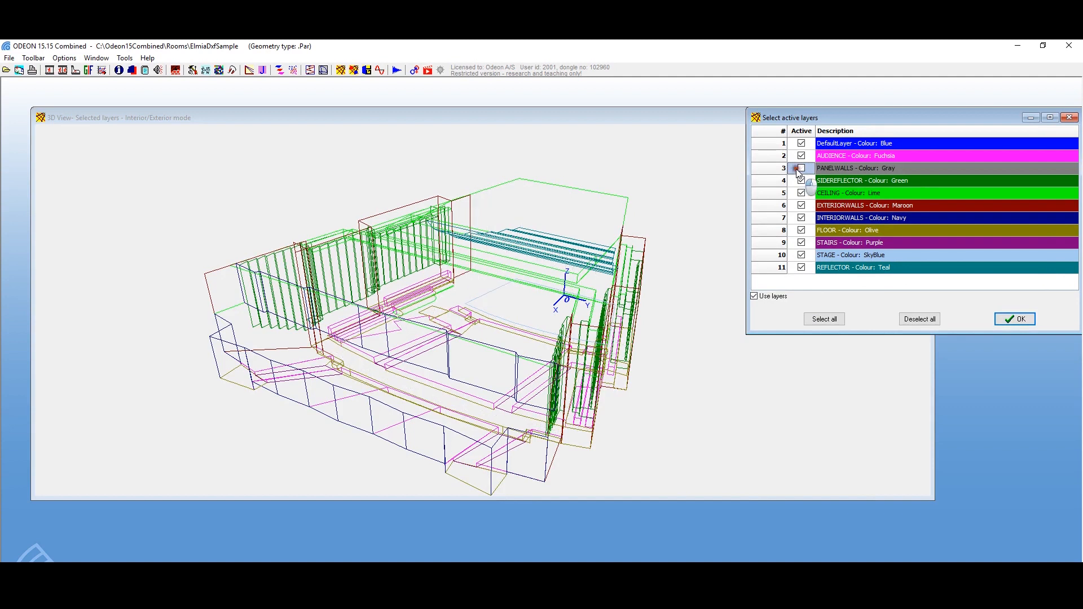
left_click(801, 193)
left_click(802, 192)
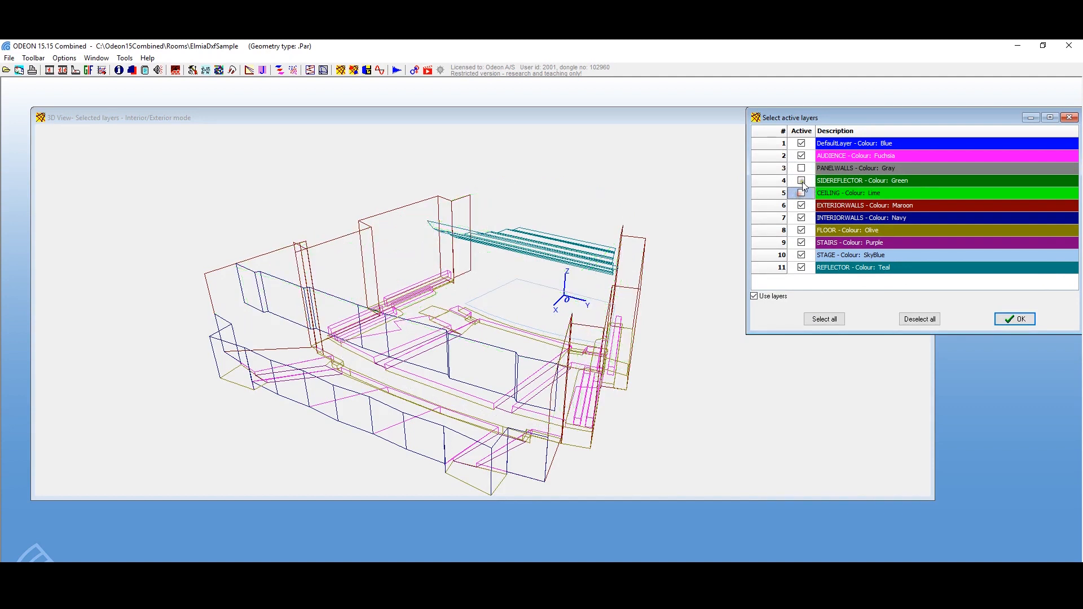
Step: Reactivate the SIDEREFLECTOR, PANELWALLS and CEILING layers and close the layer selection
left_click(801, 180)
left_click(801, 168)
left_click(802, 193)
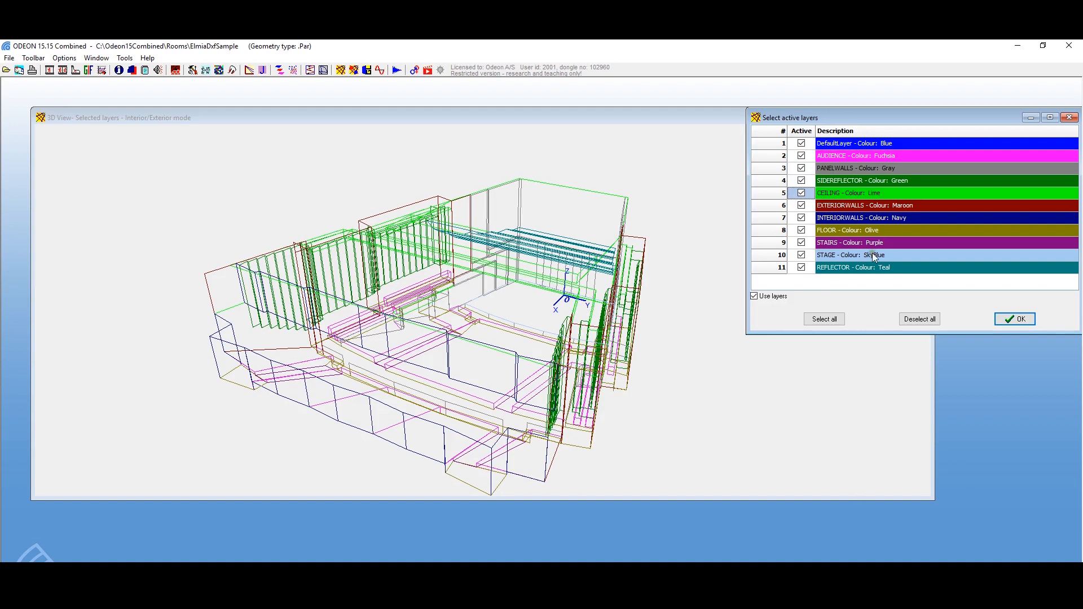
left_click(1024, 318)
left_click(918, 319)
left_click(1012, 321)
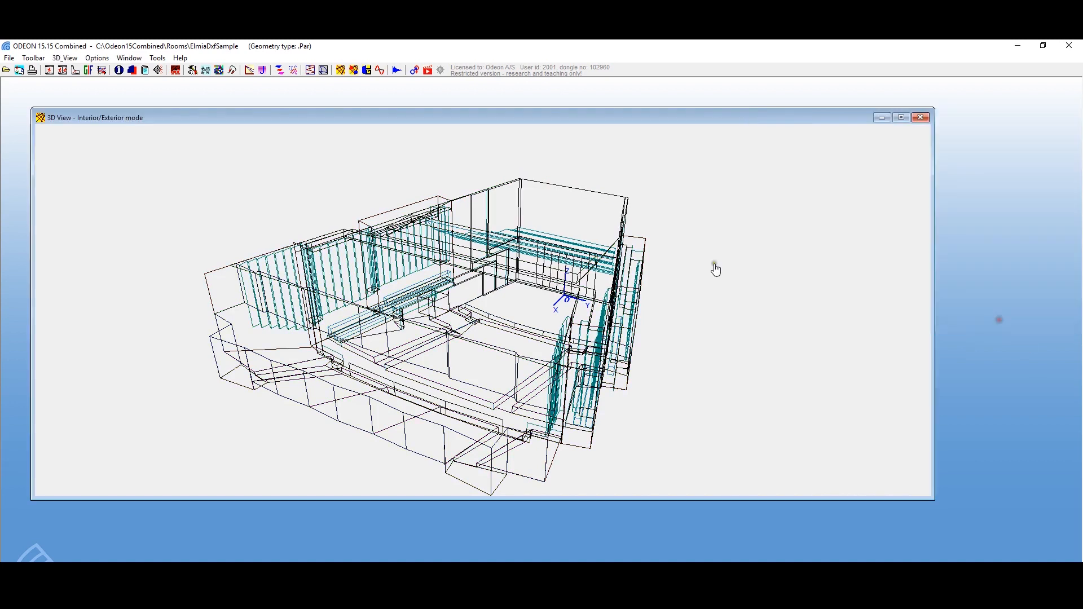
Step: Open the source-receiver list for job 1 and add a new point source
left_click(155, 70)
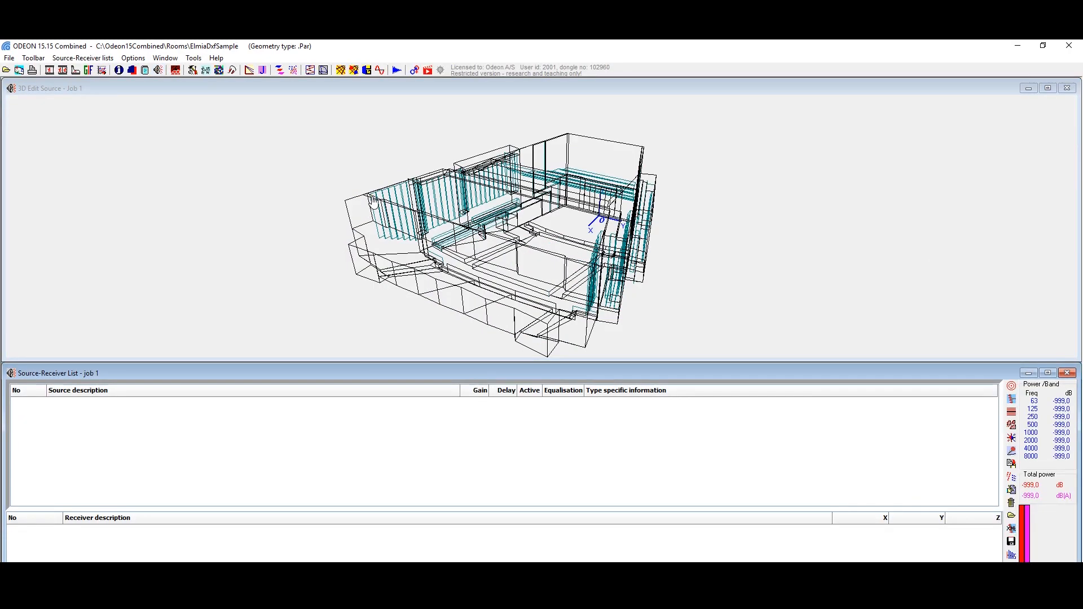
left_click(1012, 388)
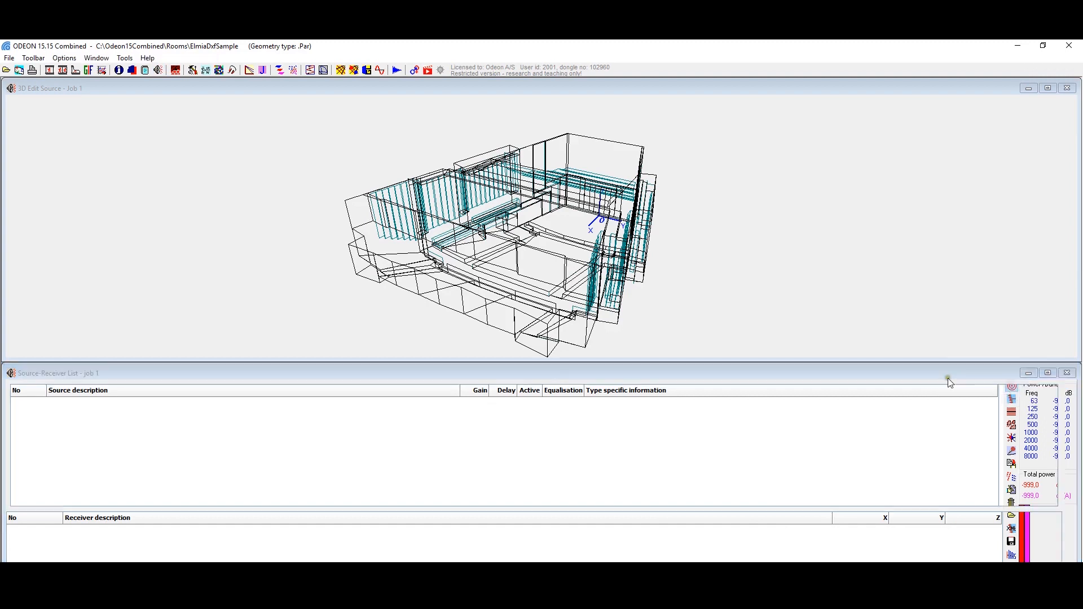
left_click_drag(576, 248, 520, 225)
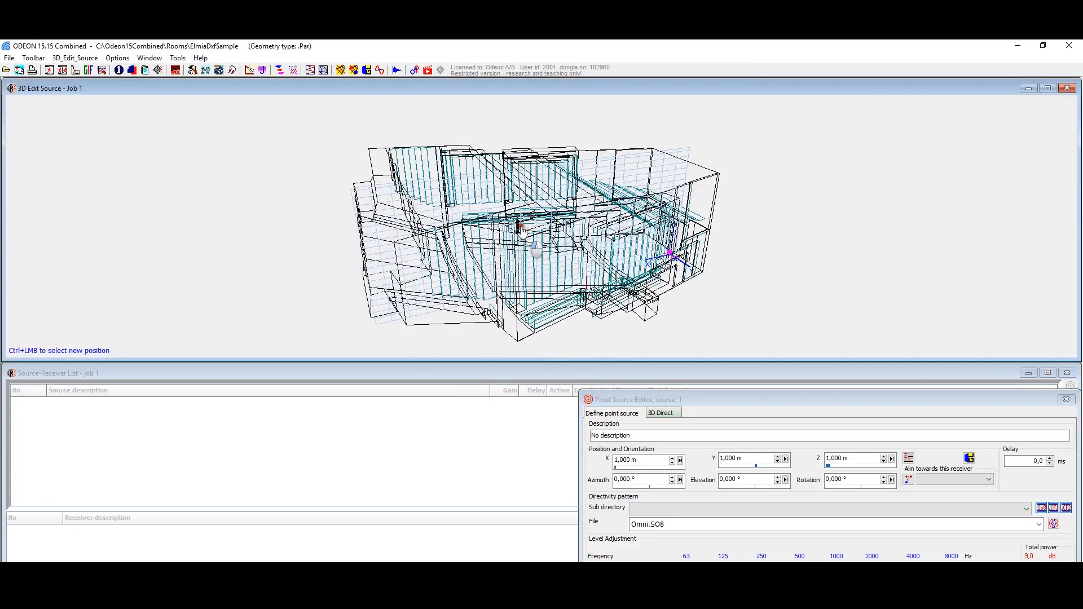
left_click(617, 463)
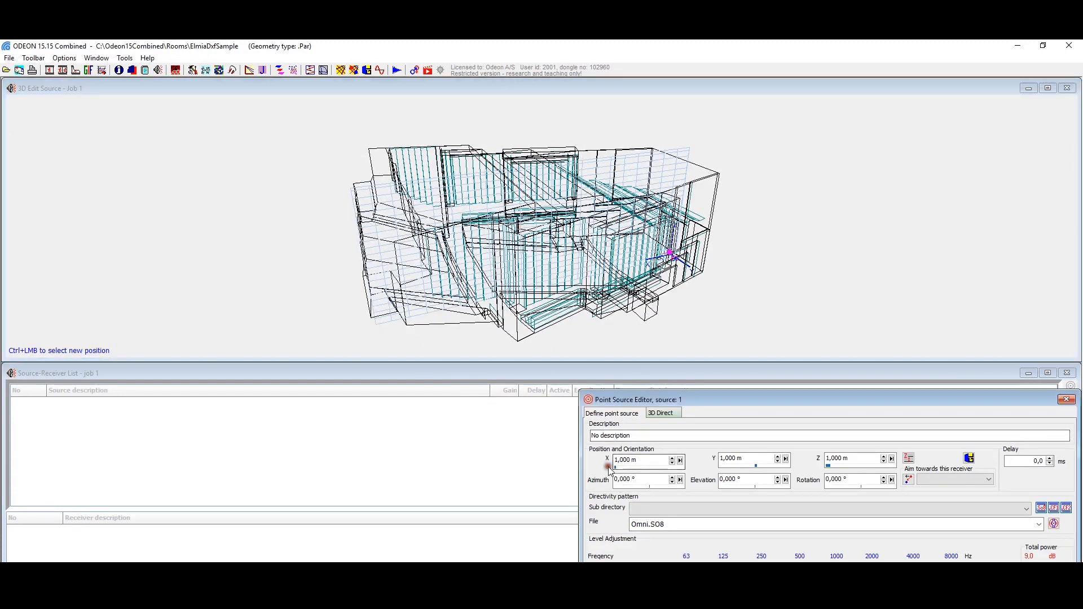
type("2")
key("BackSpace")
type("2")
key("BackSpace")
Step: Place the point source in the 3D view at X 4 m, Y 1 m, and align it 1.2 m relative to the Z axis
left_click_drag(639, 329, 630, 254)
left_click(644, 268, "ctrl")
left_click(613, 257, "ctrl")
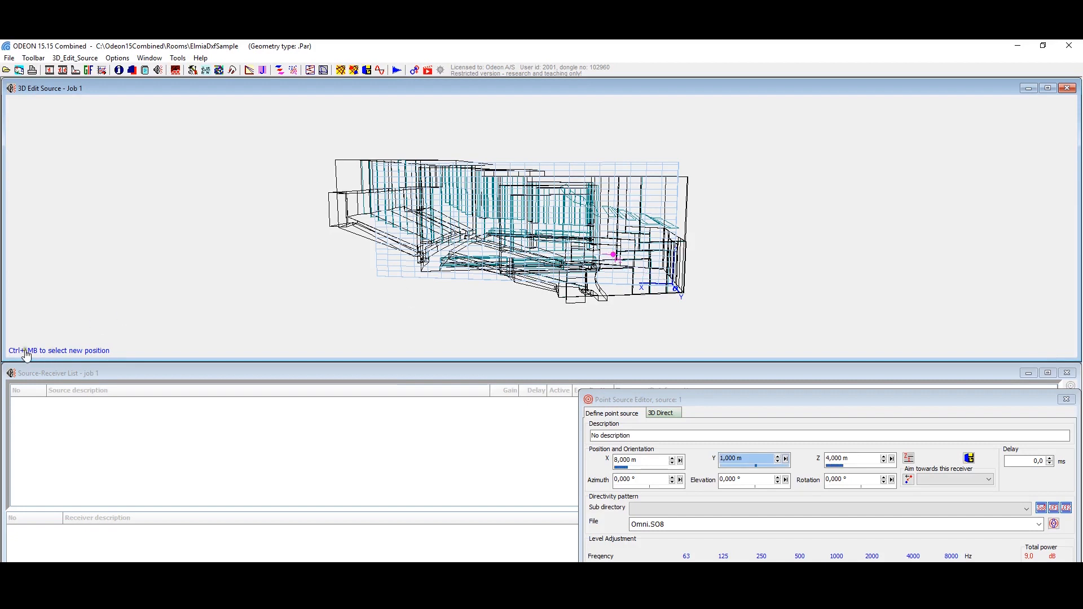
left_click(643, 267, "ctrl")
left_click(909, 458)
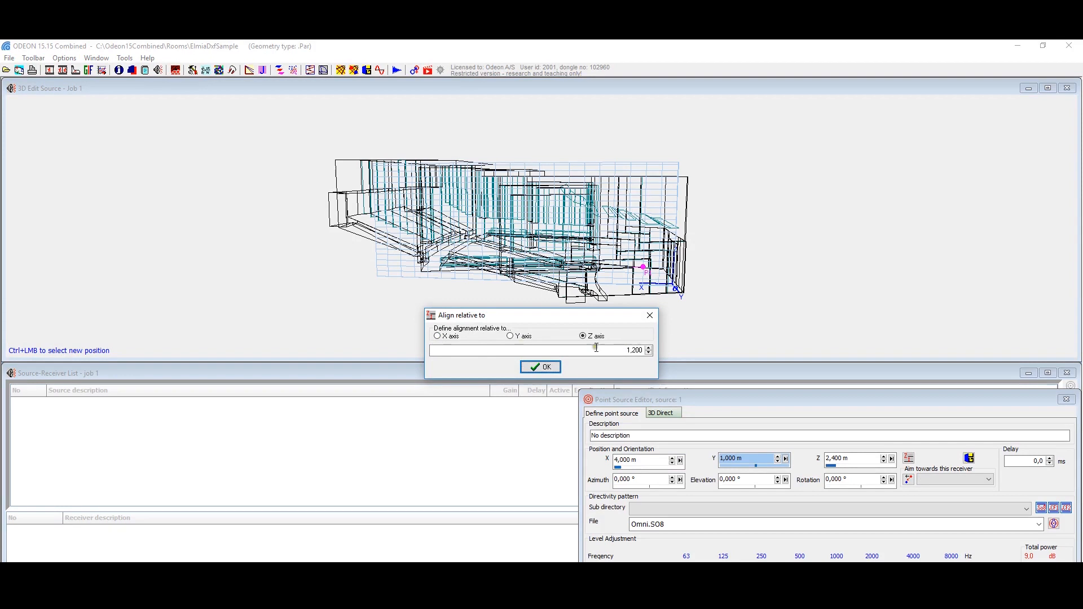
left_click(545, 368)
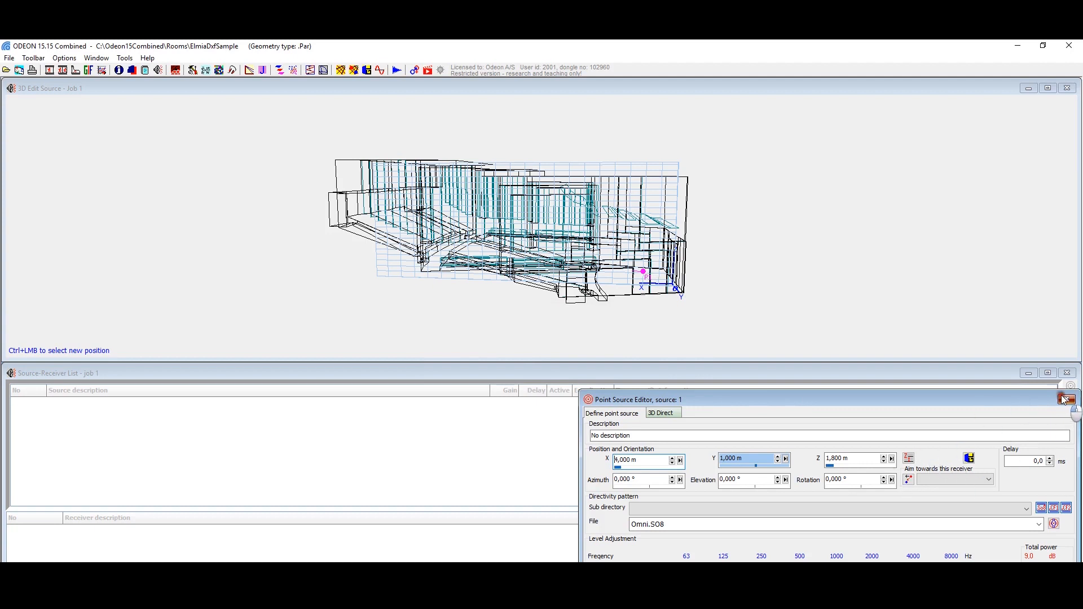
Step: Look around the room from the source in the 3D OpenGL view and close the point source editor
left_click(968, 460)
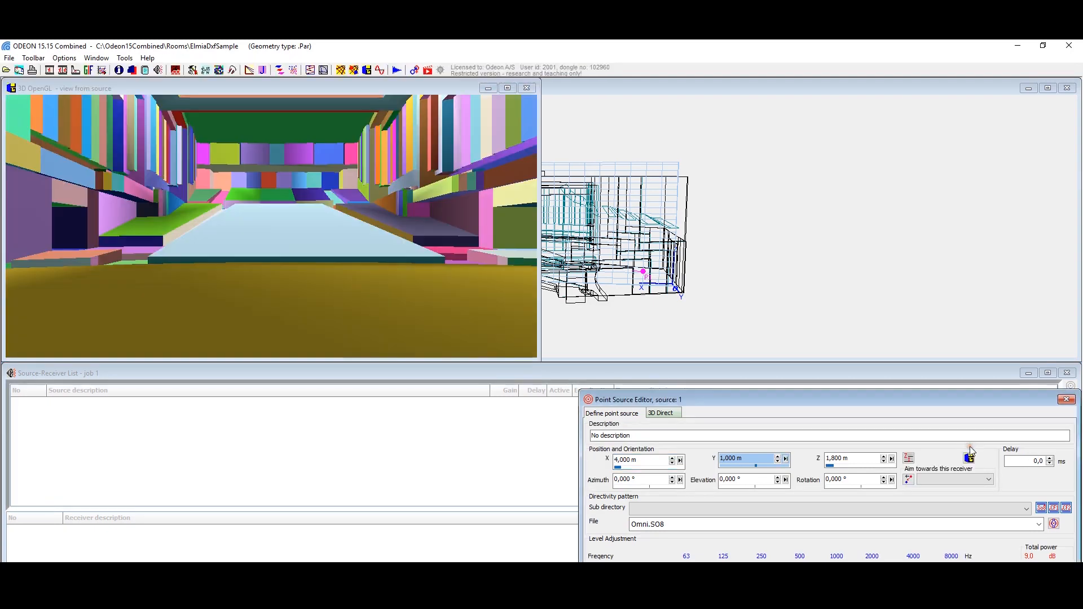
left_click_drag(297, 331, 309, 184)
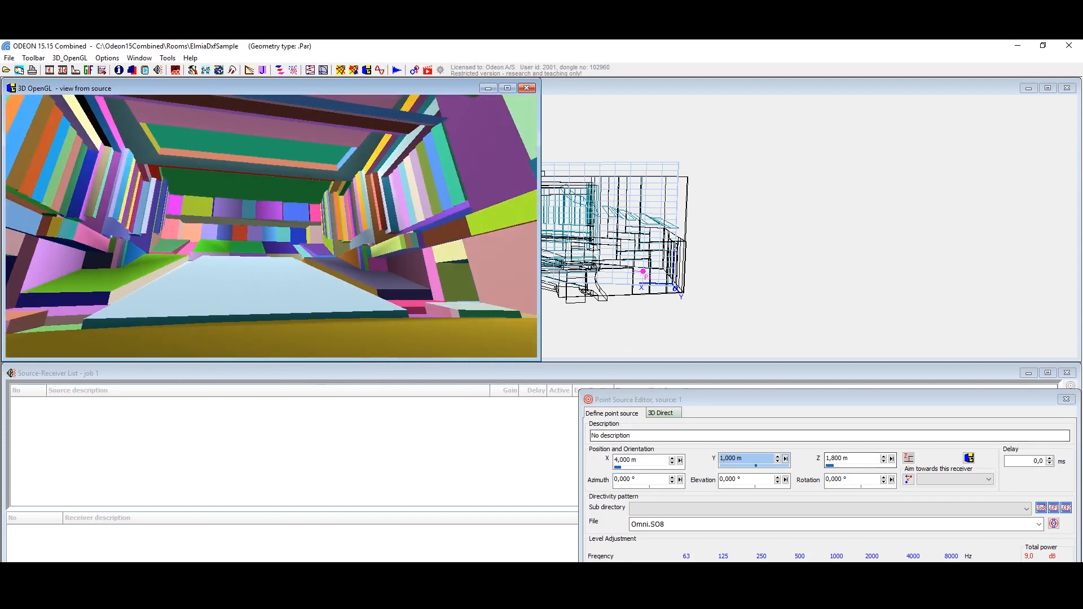
left_click(1065, 399)
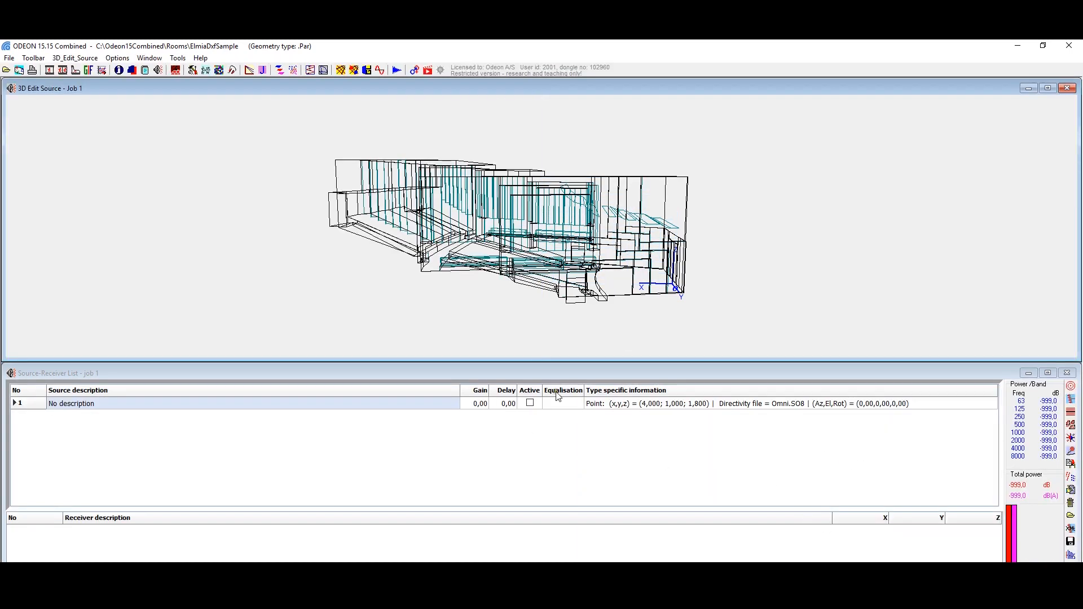
left_click(599, 404)
left_click(632, 418)
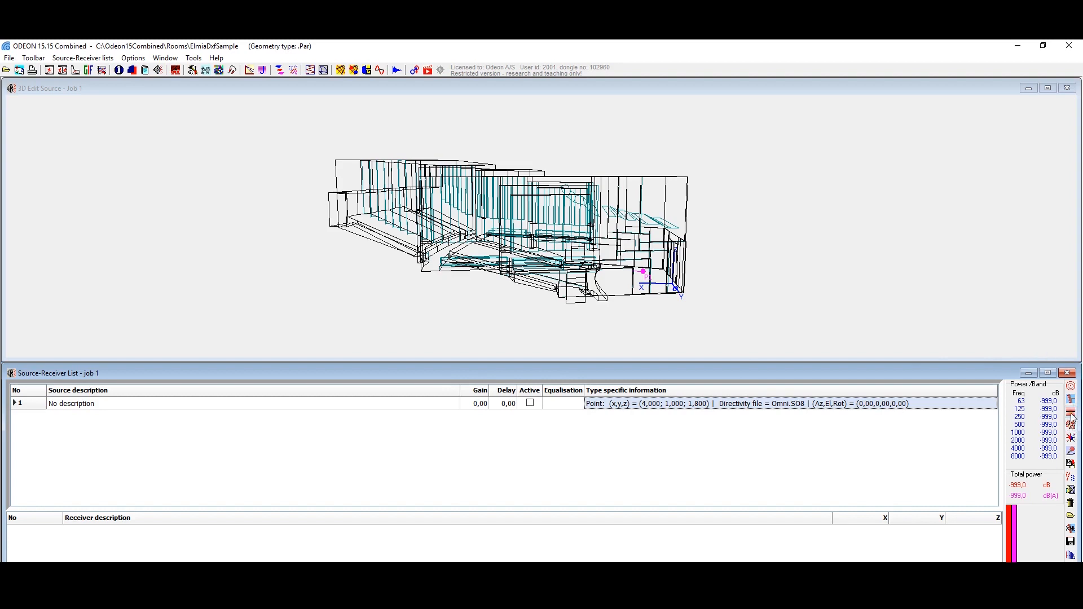
Step: Add a new receiver and place it in the seating area at X 24 m, Y 9 m
left_click(1071, 451)
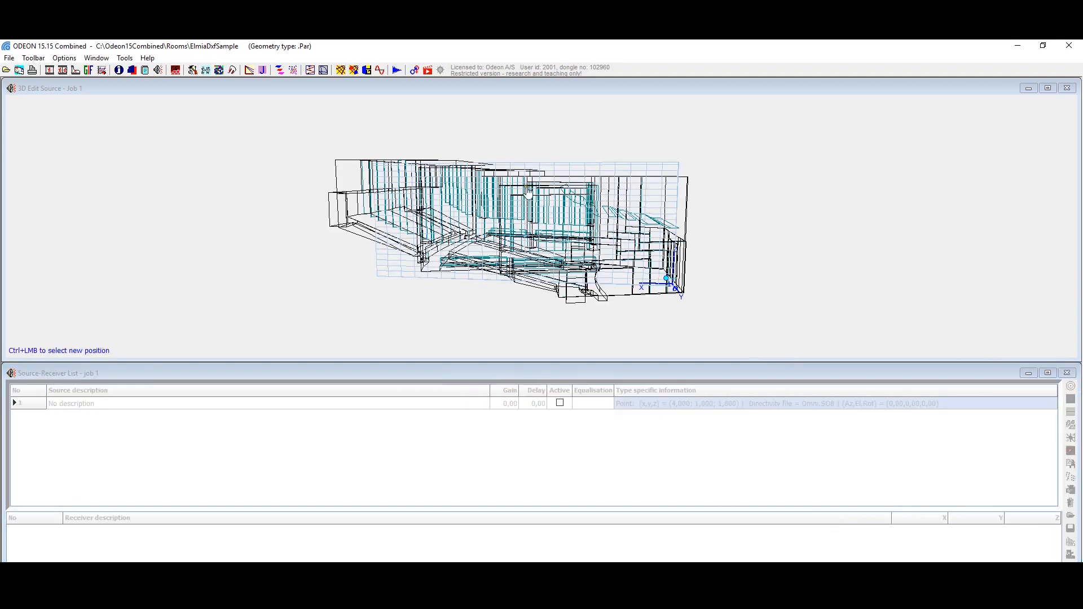
left_click_drag(515, 215, 534, 195)
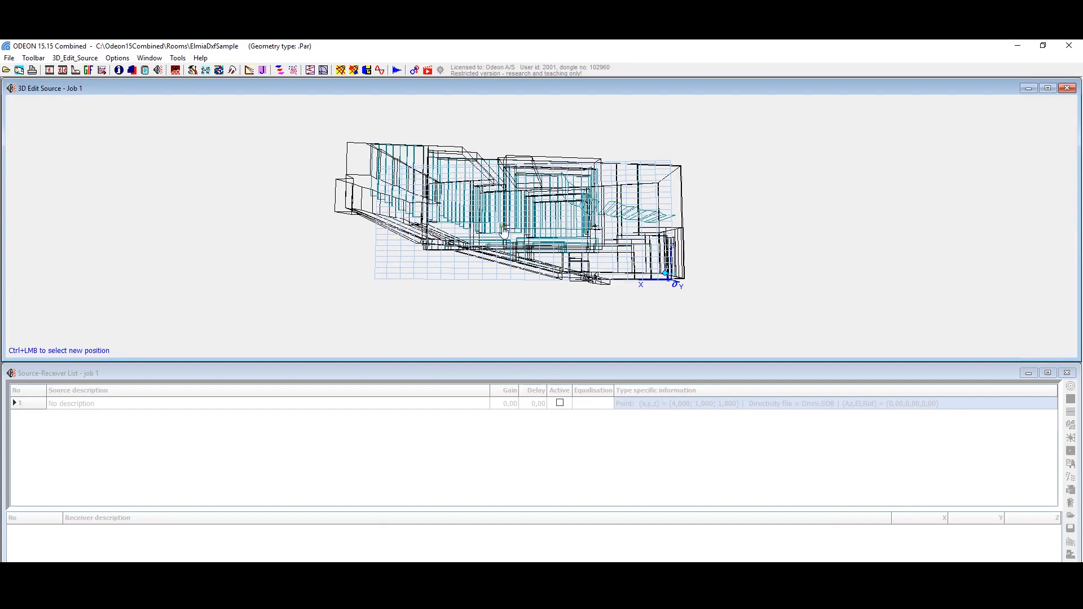
left_click_drag(516, 248, 522, 476)
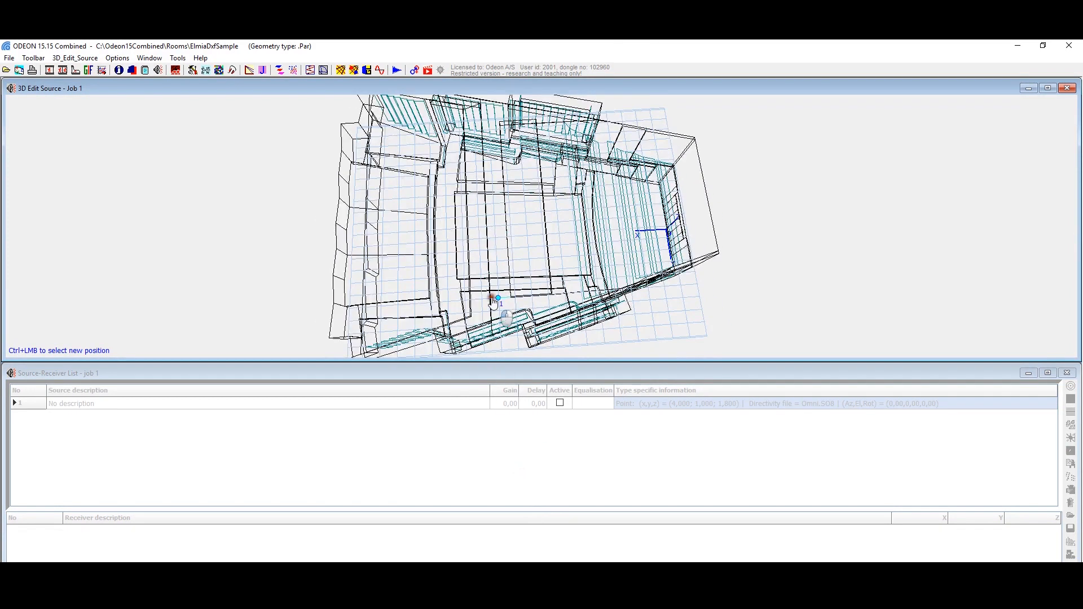
left_click_drag(495, 327, 376, 201)
left_click_drag(403, 199, 415, 205)
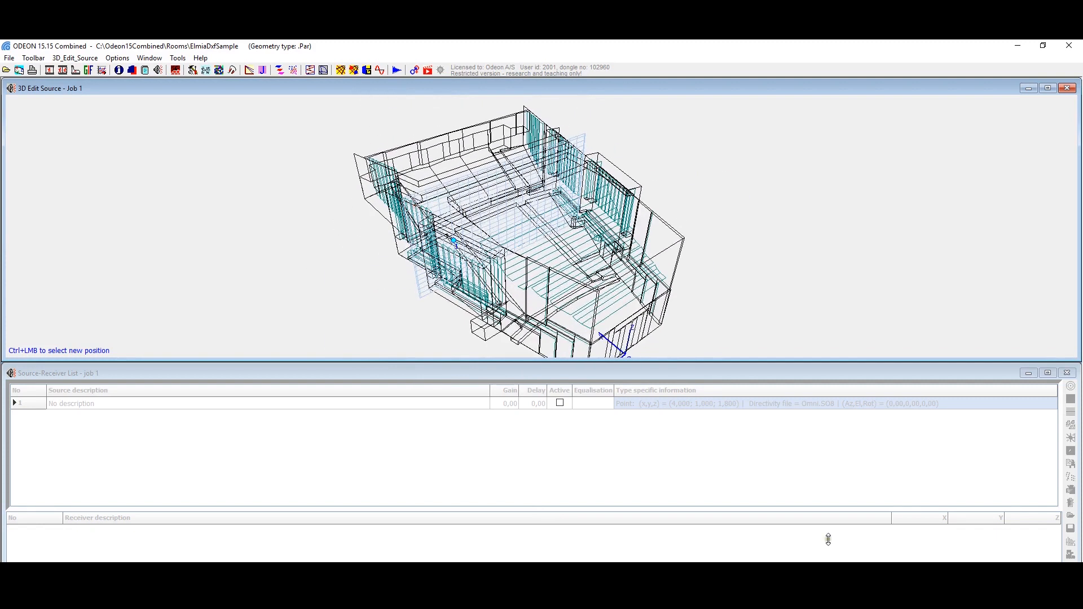
Step: Align the receiver 1.2 m relative to the Z axis and close its editor
key("a")
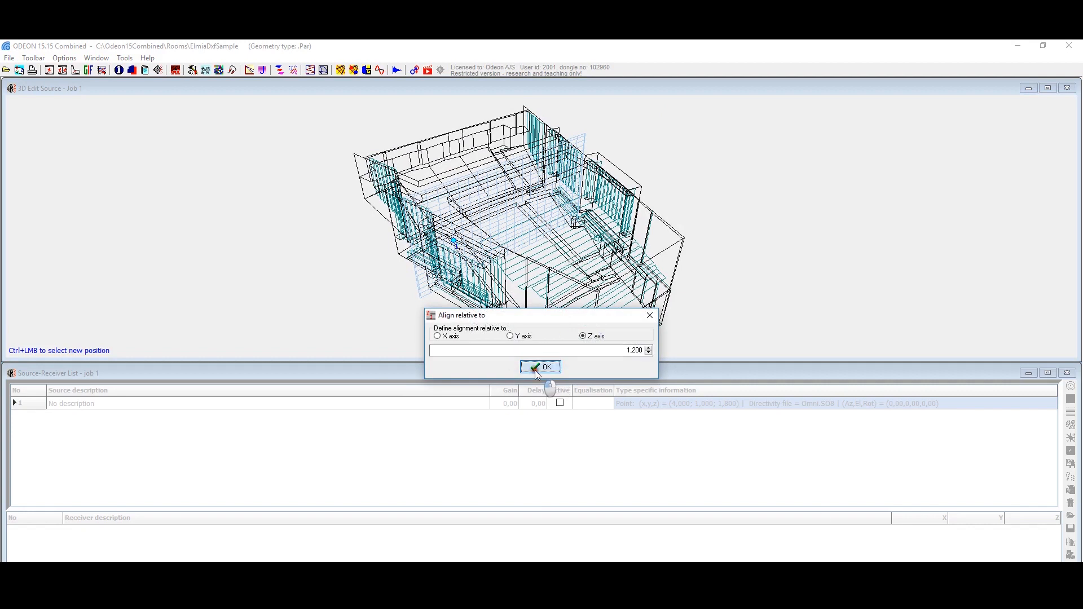
left_click(535, 370)
left_click_drag(442, 256, 507, 221)
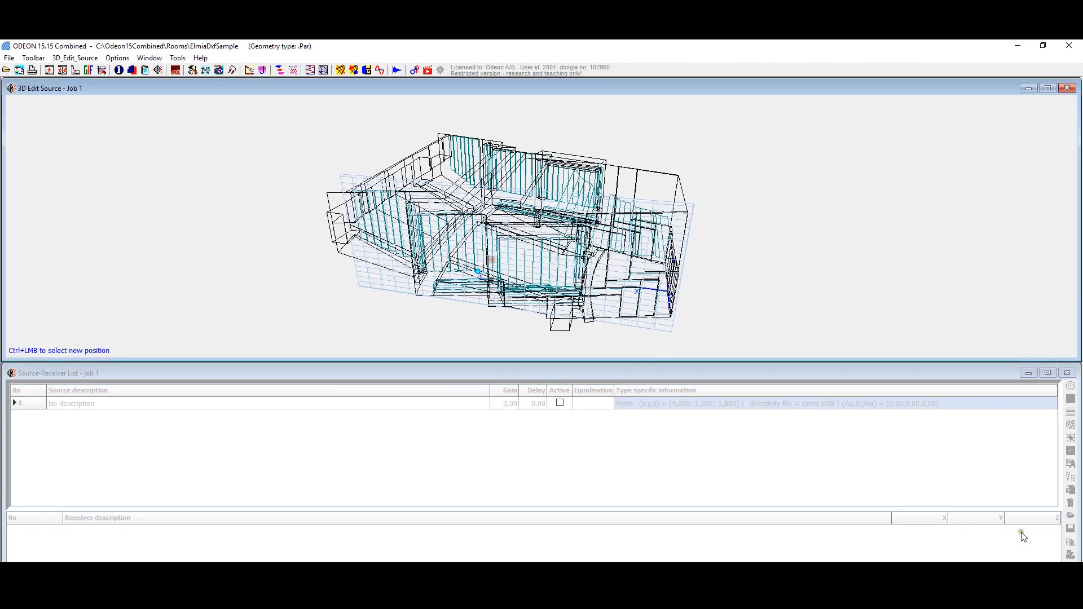
left_click(855, 444)
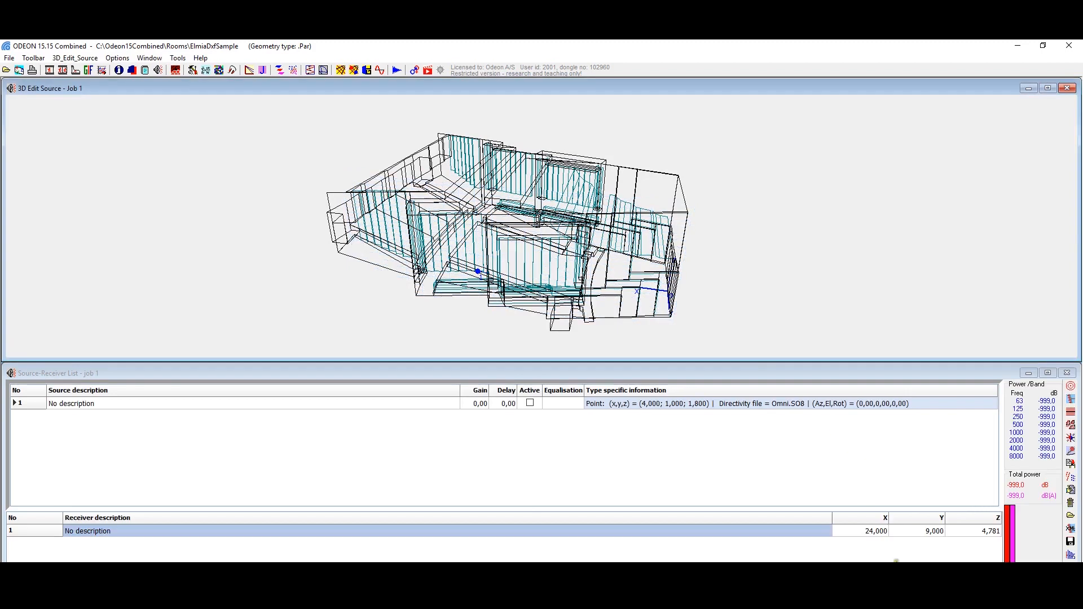
Step: Add a second receiver in the rear seating area at X 36 m, Y -7.5 m, aligned 1.2 m relative to the Z axis
left_click(1070, 465)
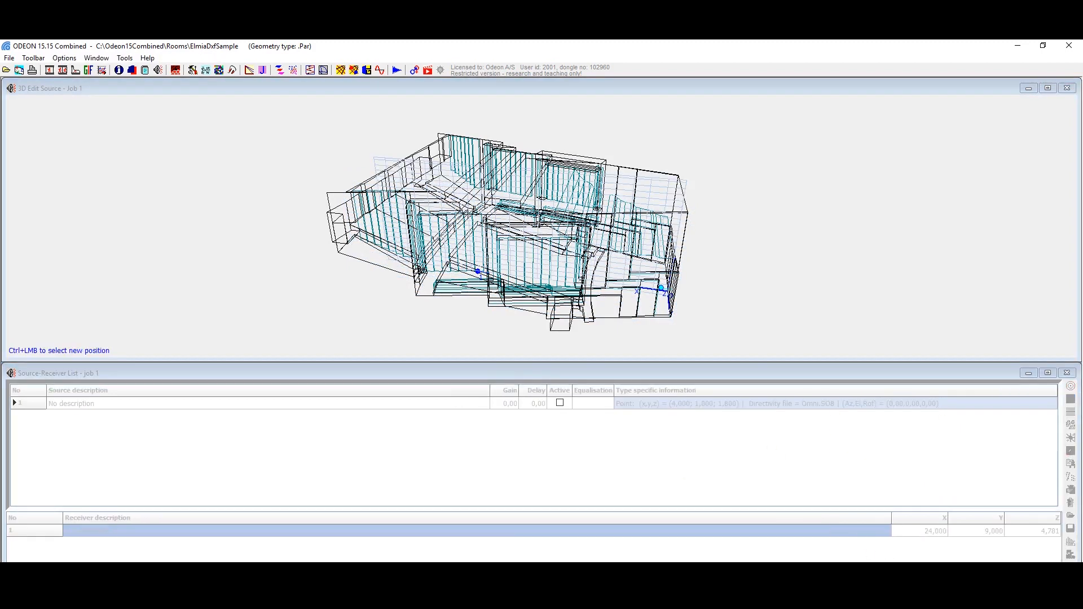
left_click_drag(503, 237, 520, 138)
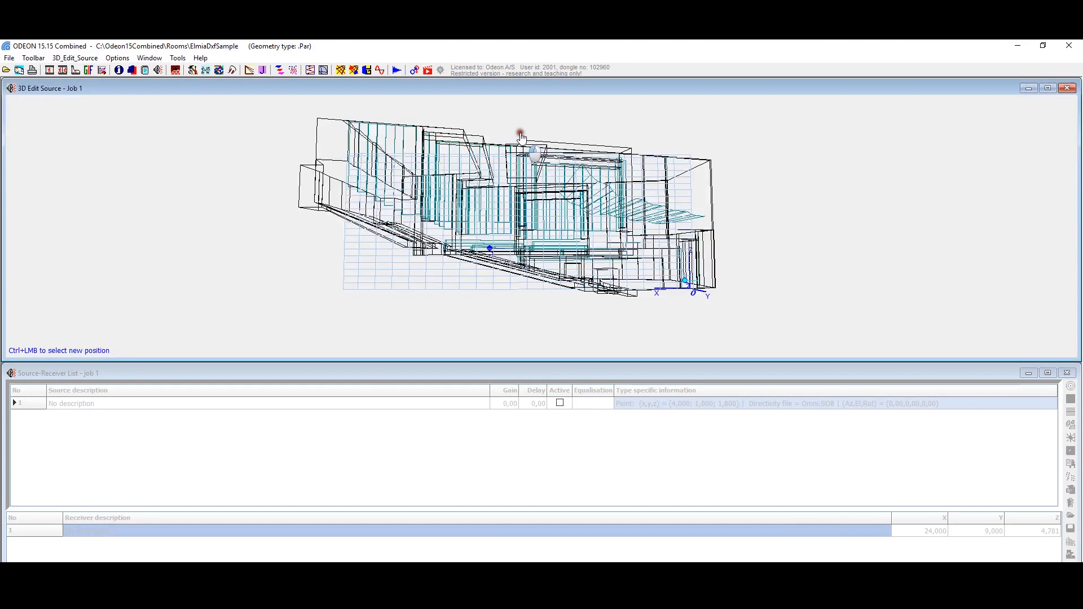
left_click(393, 196, "ctrl")
left_click_drag(498, 190, 499, 494)
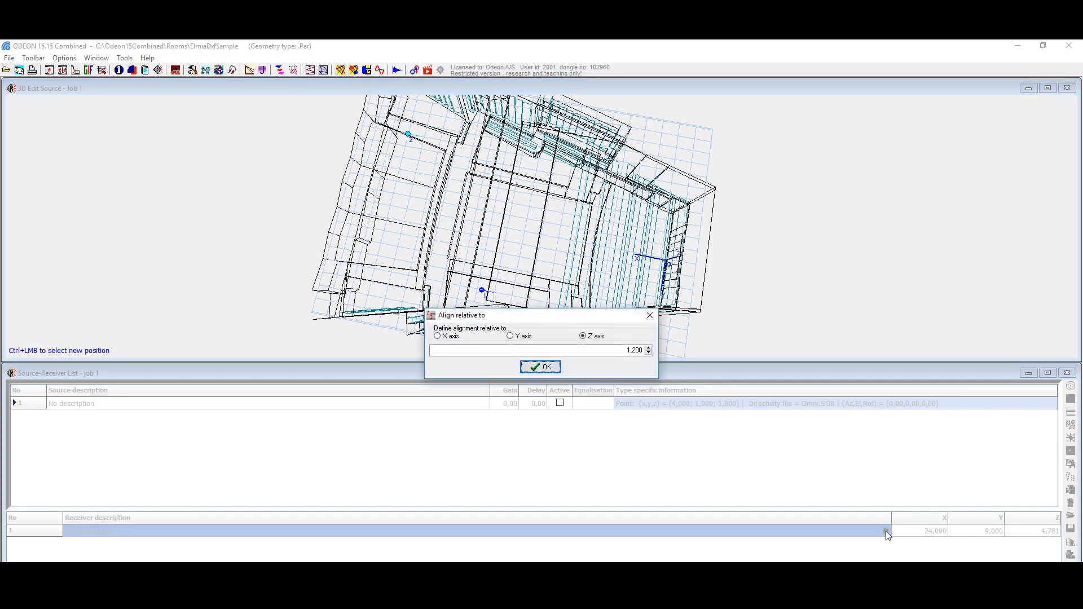
left_click(541, 368)
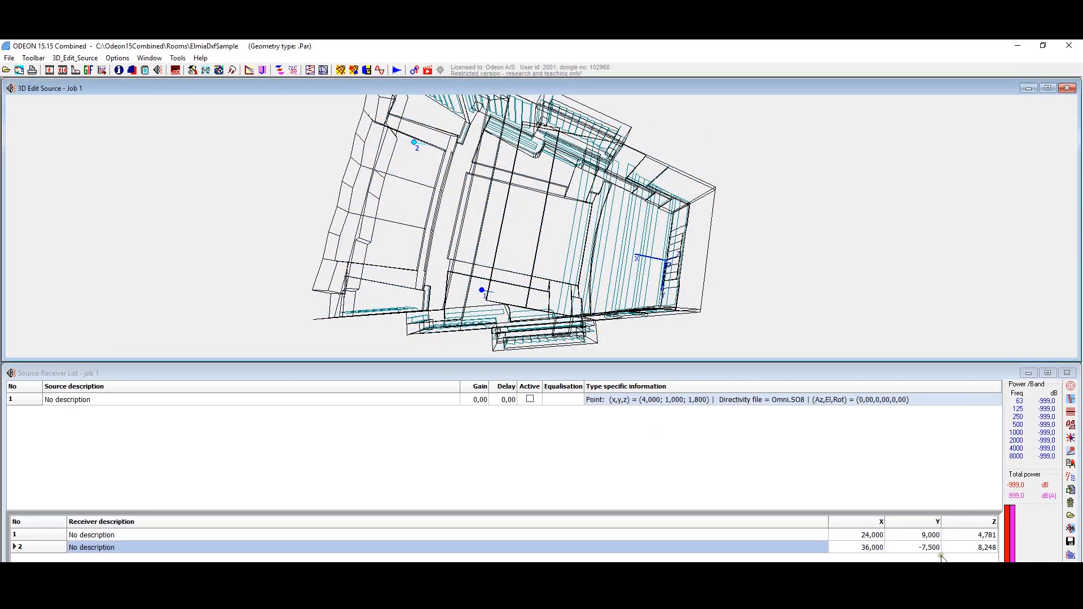
Step: Open the material list and assign material 10, 10% absorbent, to all visible surfaces
left_click_drag(420, 264, 395, 181)
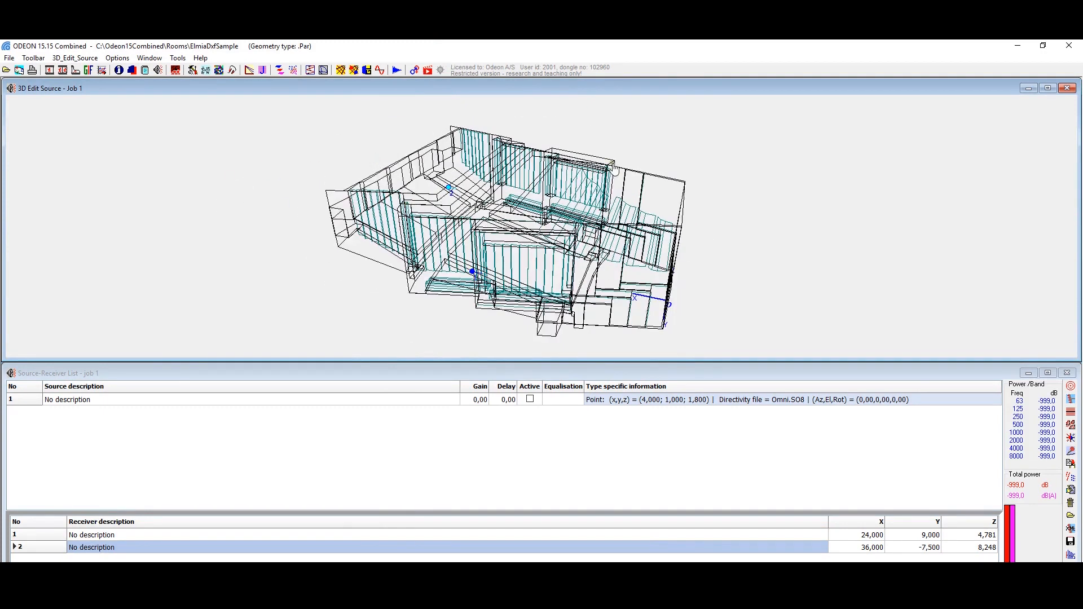
left_click(175, 71)
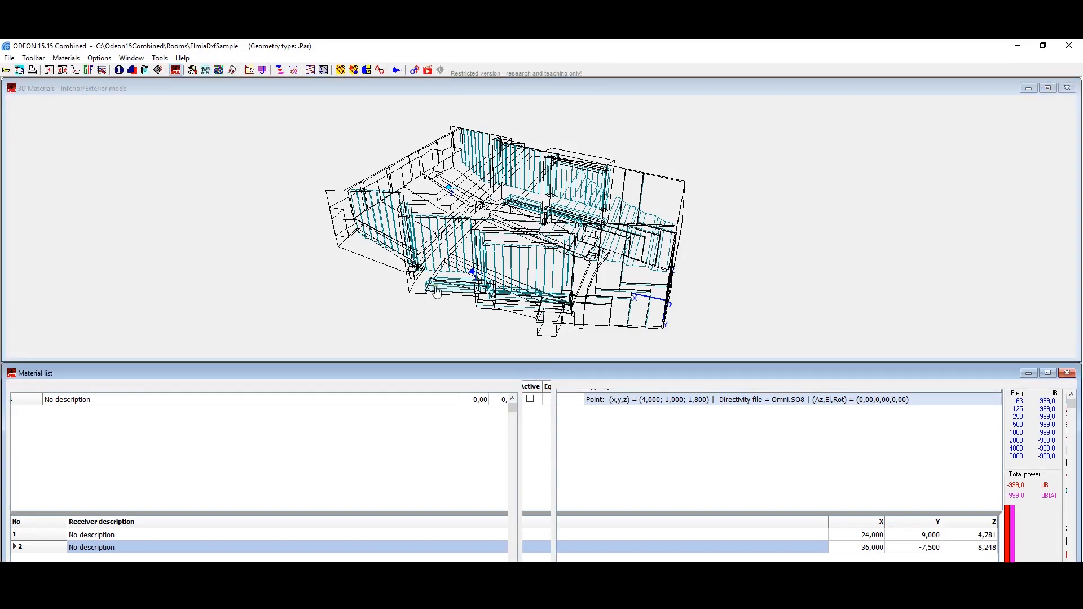
left_click_drag(628, 198, 581, 228)
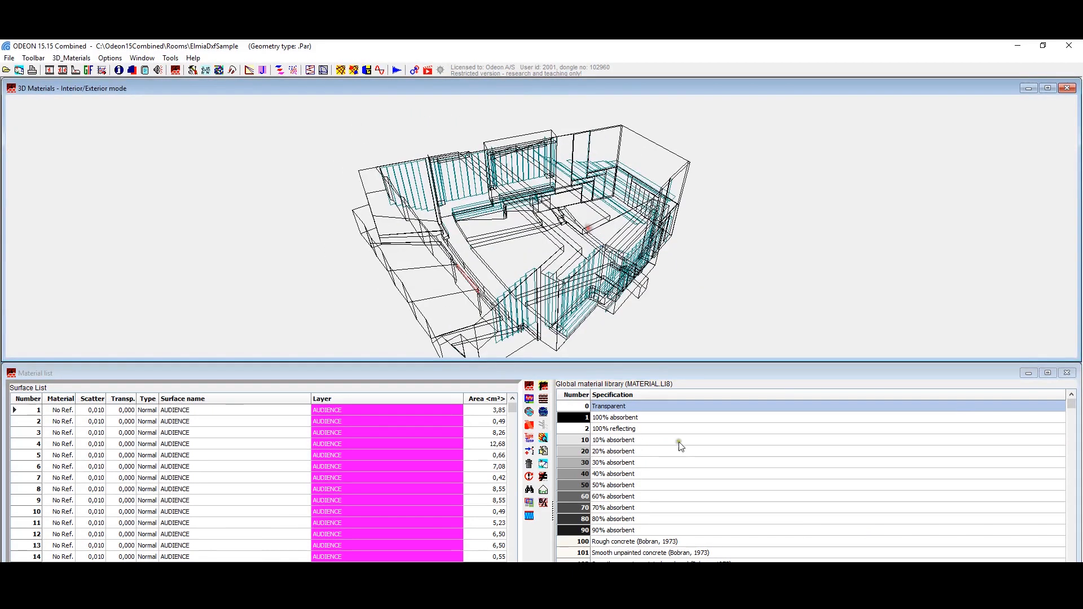
left_click(626, 440)
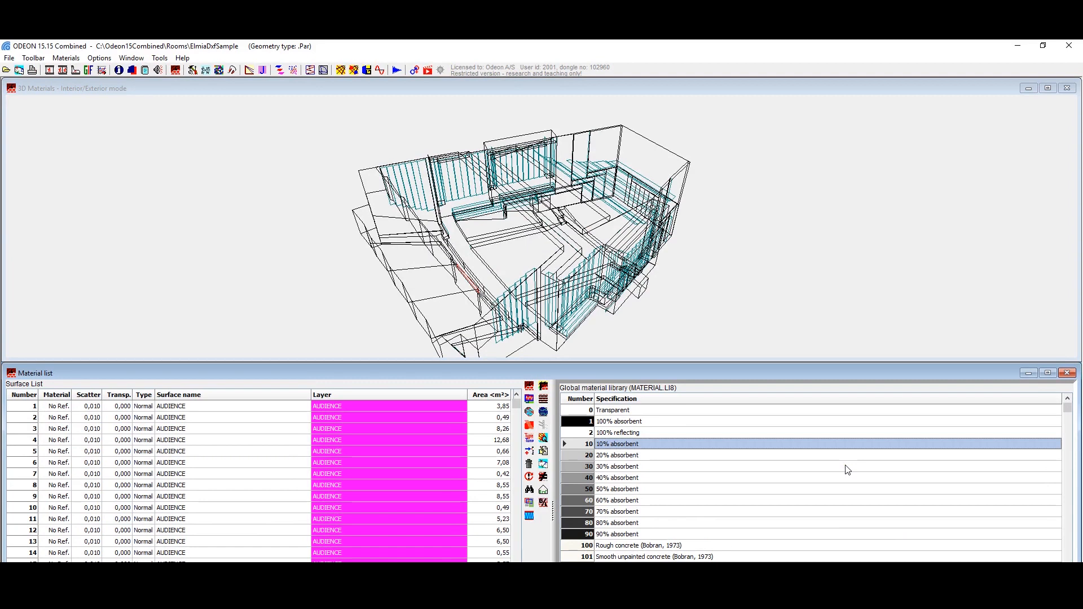
key("ctrl+a")
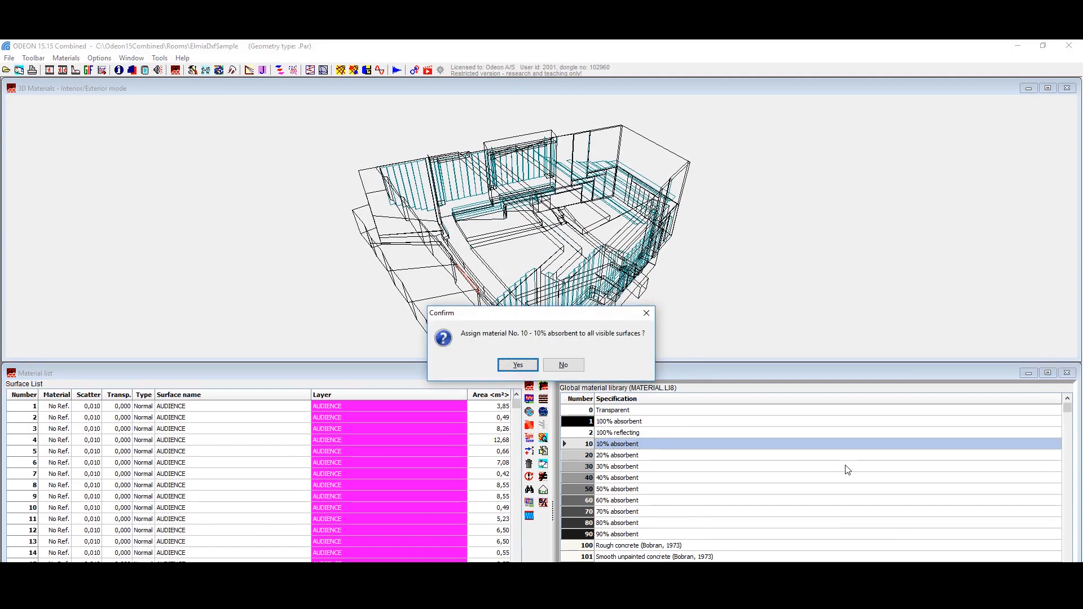
key("Return")
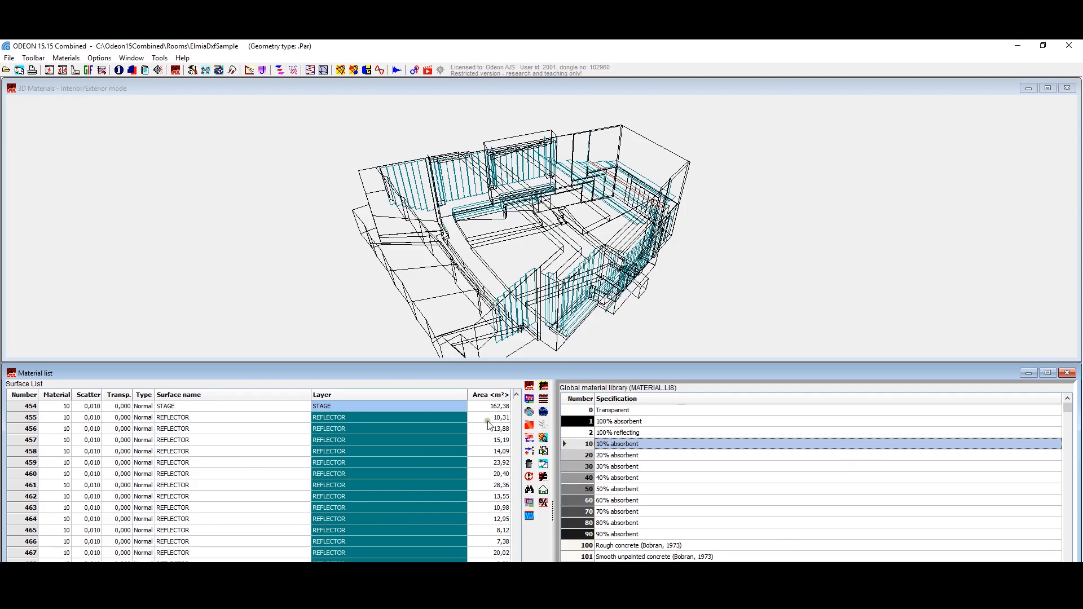
Step: Activate only the AUDIENCE layer and move the layer selection window clear of the material library
left_click(529, 502)
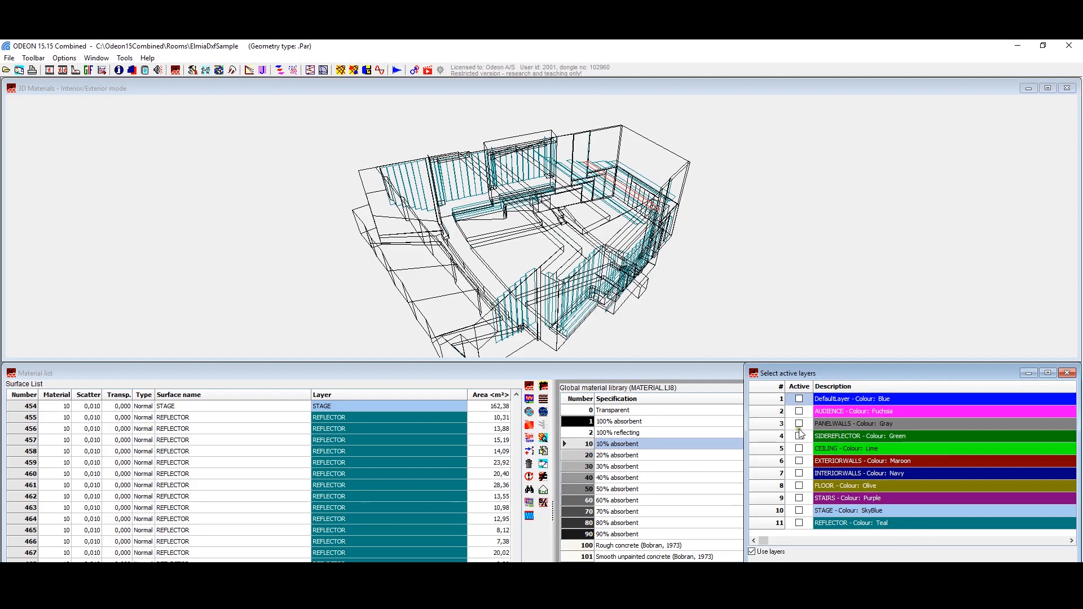
left_click(799, 411)
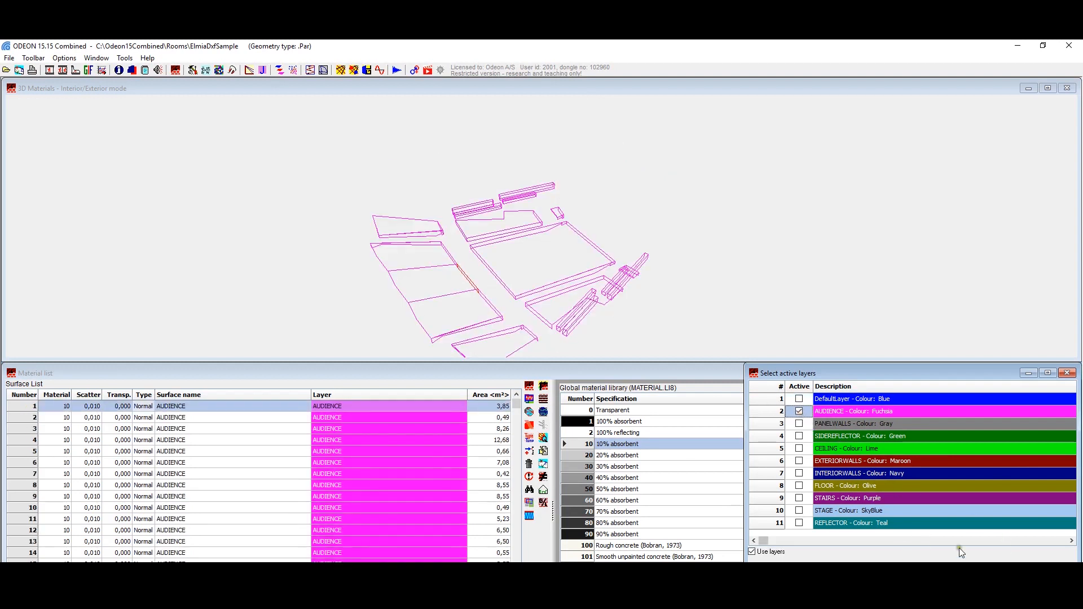
left_click_drag(782, 376, 778, 137)
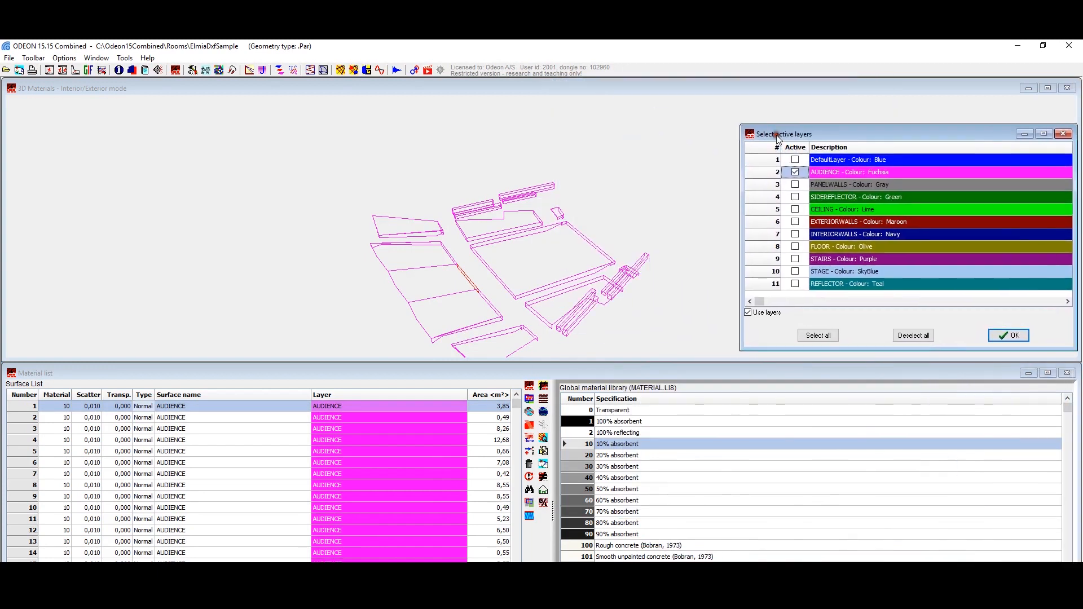
Step: Search the global material library for "audience", assign material 11003 to all visible AUDIENCE surfaces, and close the layer selection
left_click(664, 526)
scroll(706, 497, "down", 5)
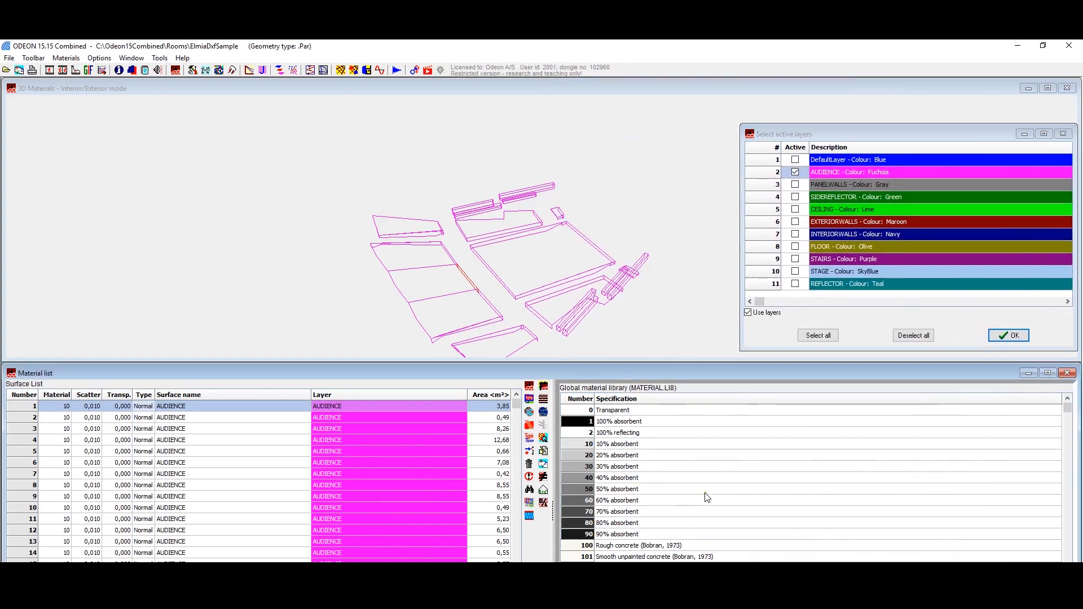
scroll(707, 497, "down", 2)
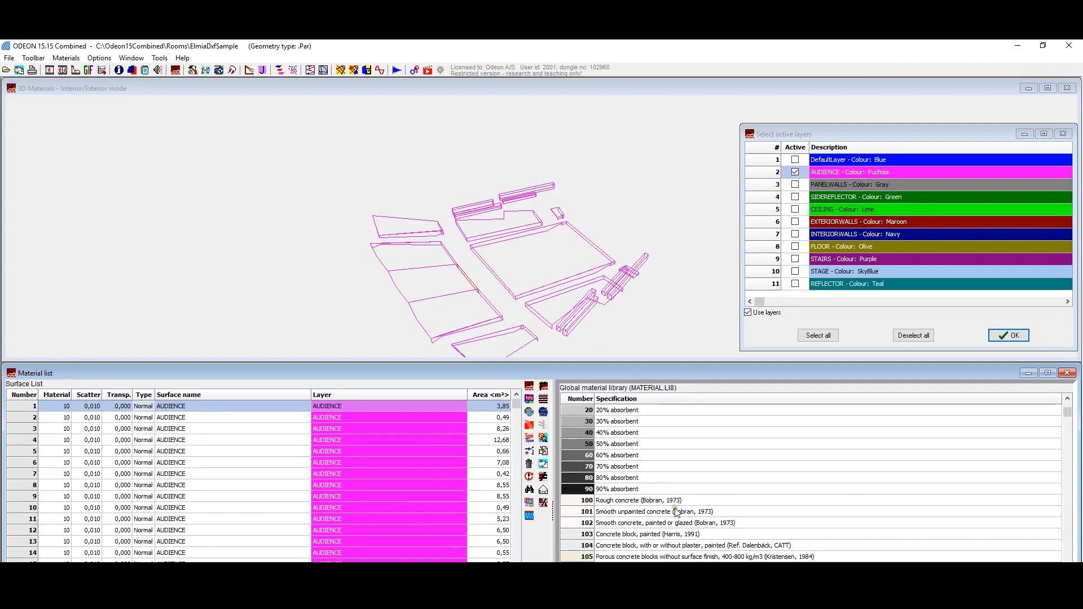
left_click(676, 511)
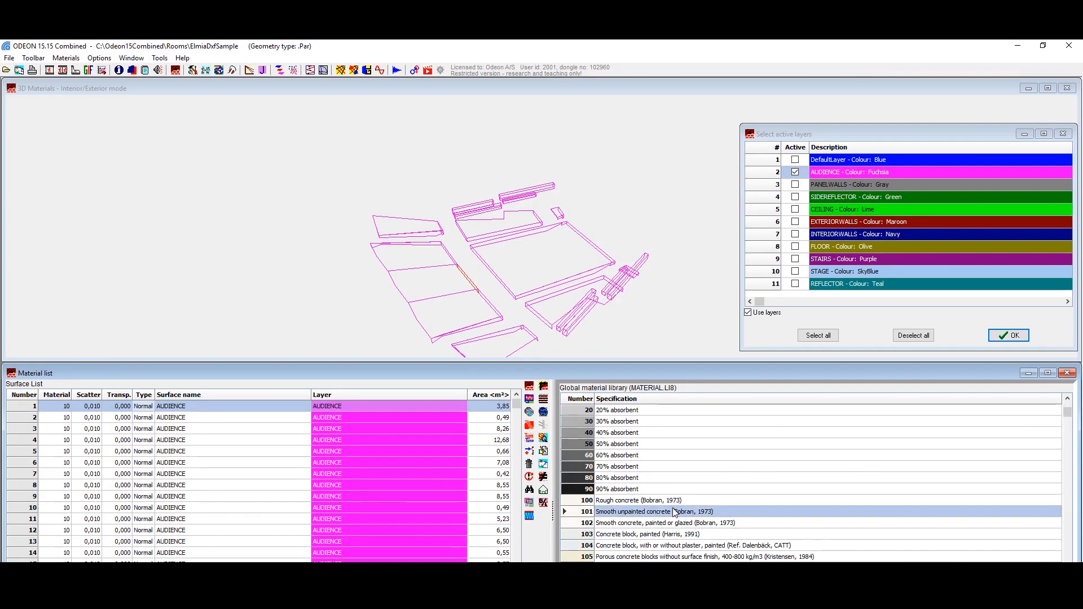
type("au")
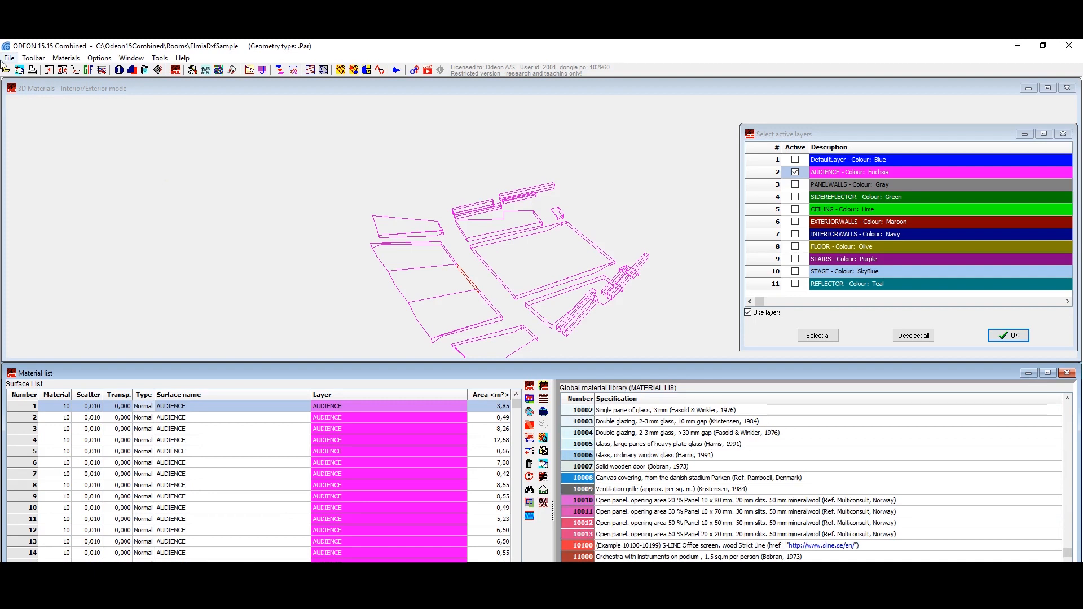
left_click(62, 58)
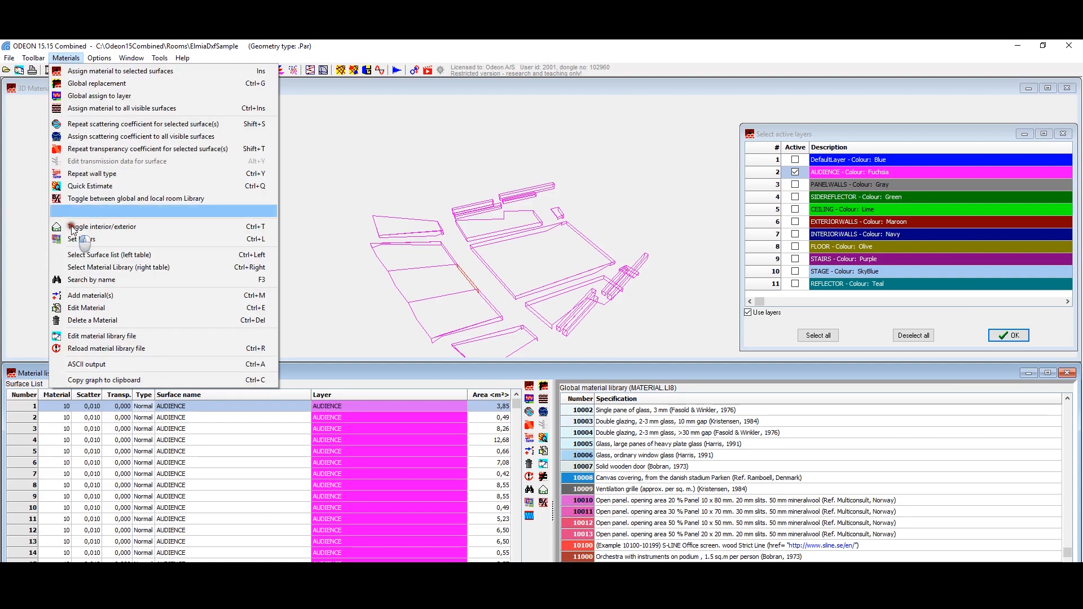
left_click(156, 102)
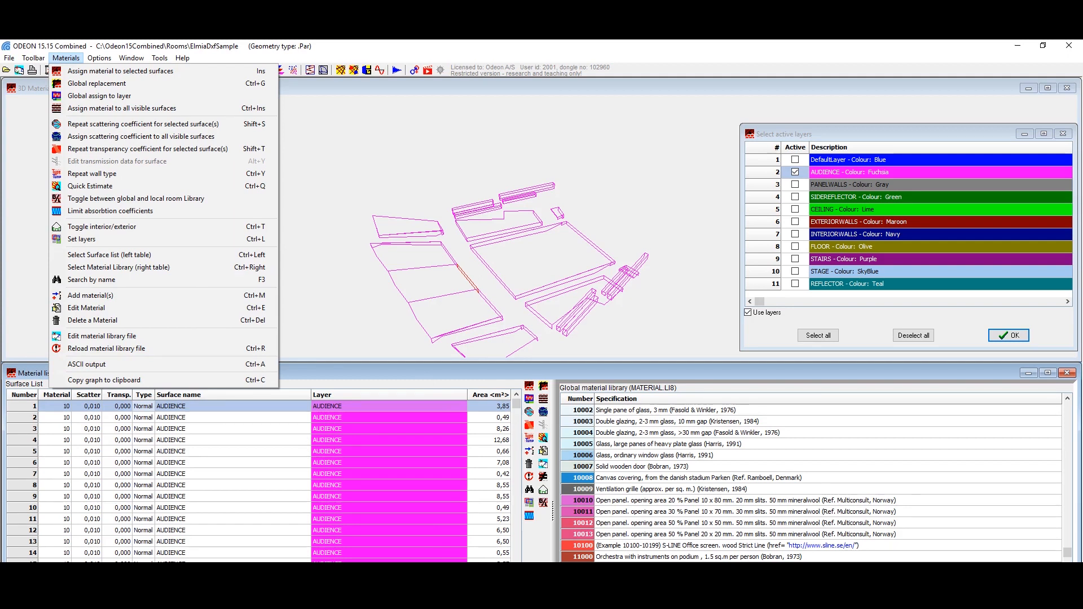
key("Escape")
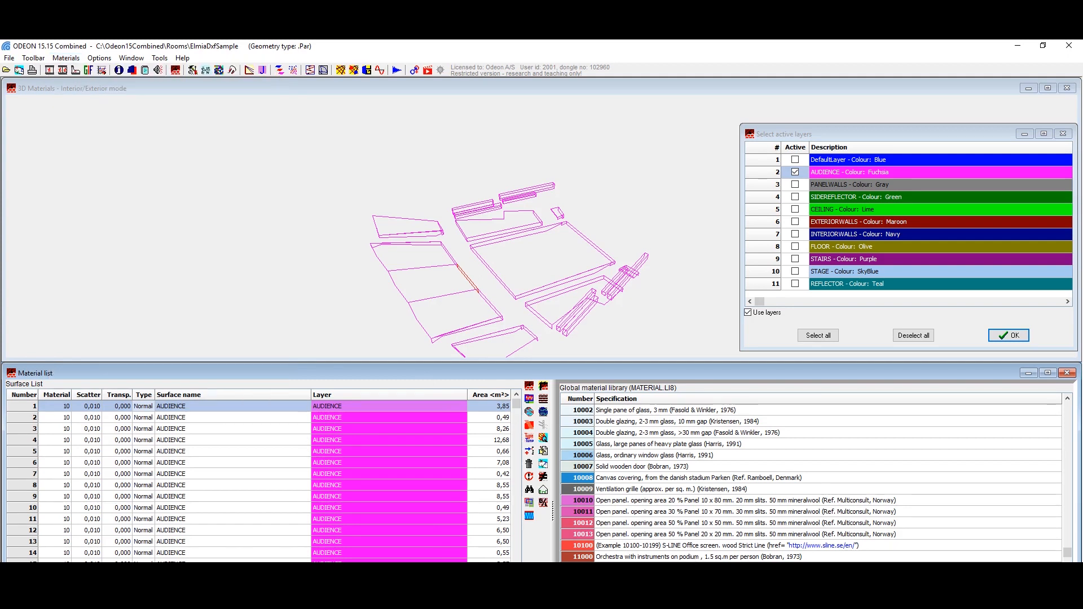
key("F3")
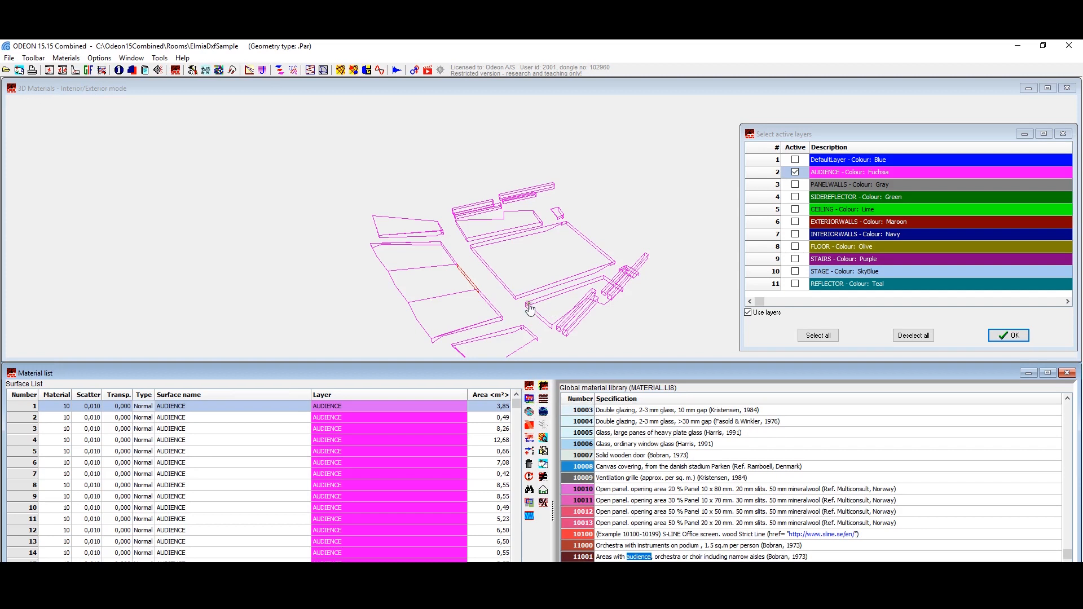
left_click(528, 399)
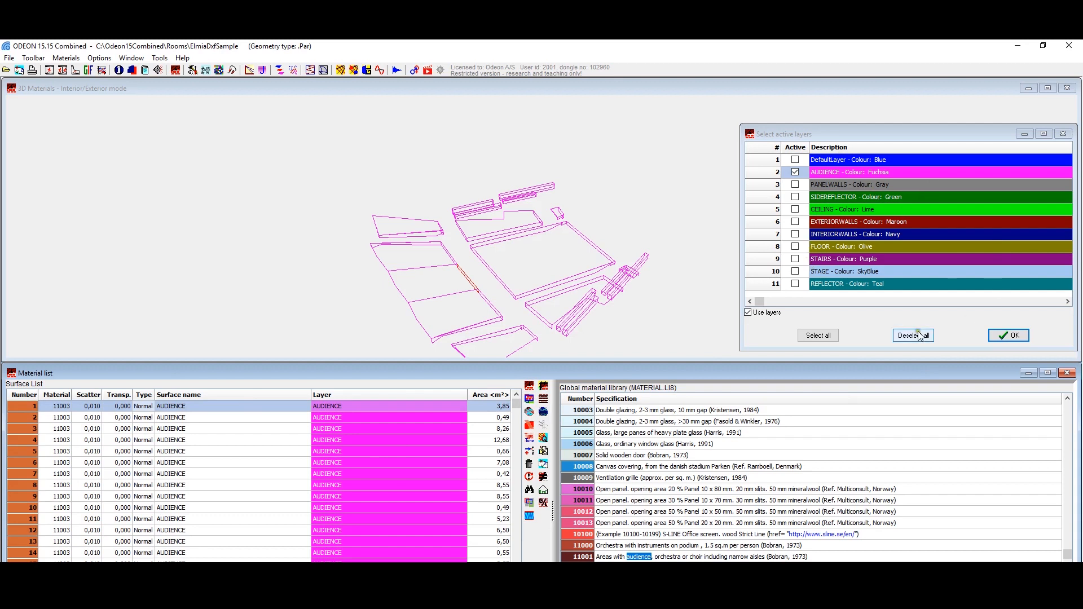
left_click(1014, 335)
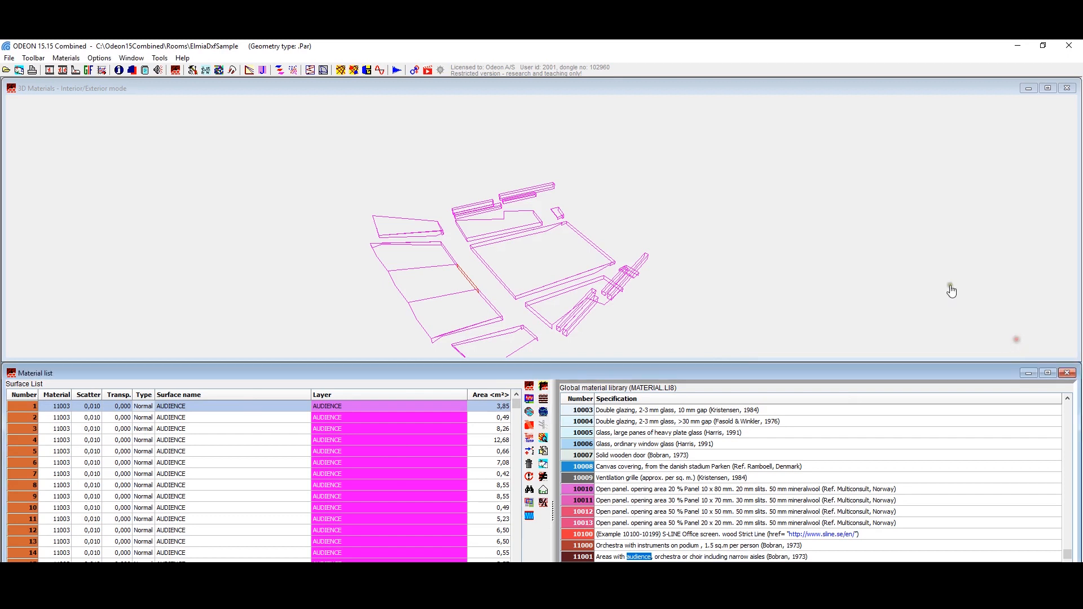
Step: Reactivate all layers so the whole room is included, and close the layer selection
left_click(530, 503)
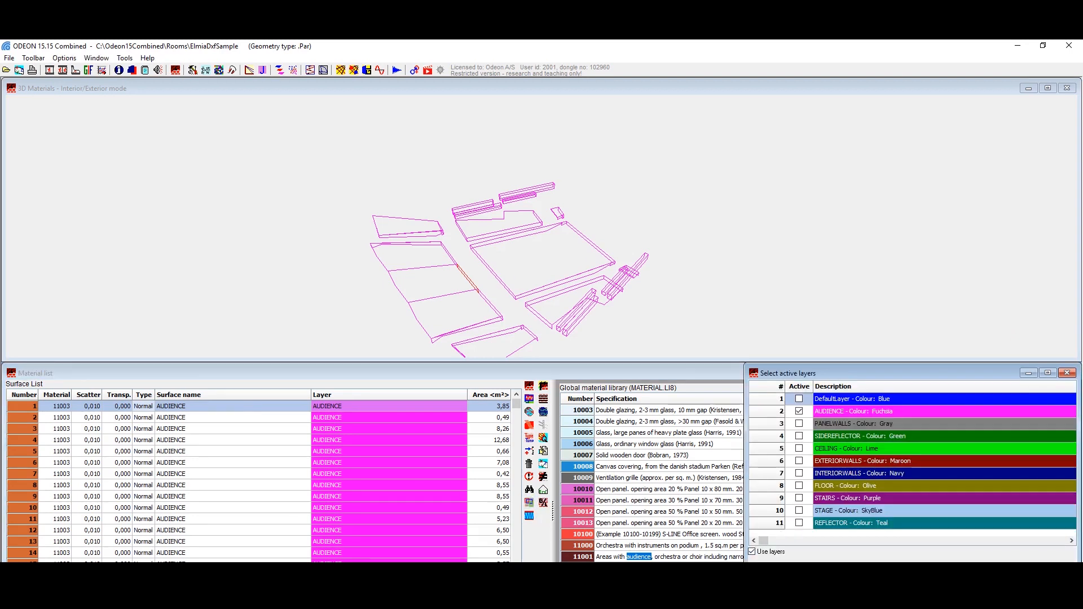
left_click(921, 570)
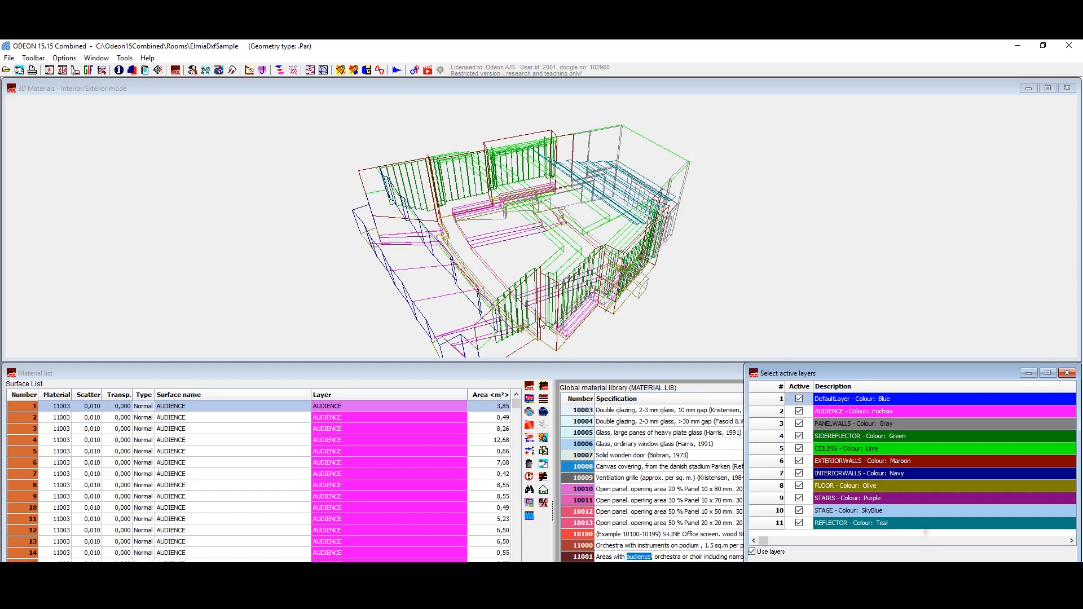
key("Escape")
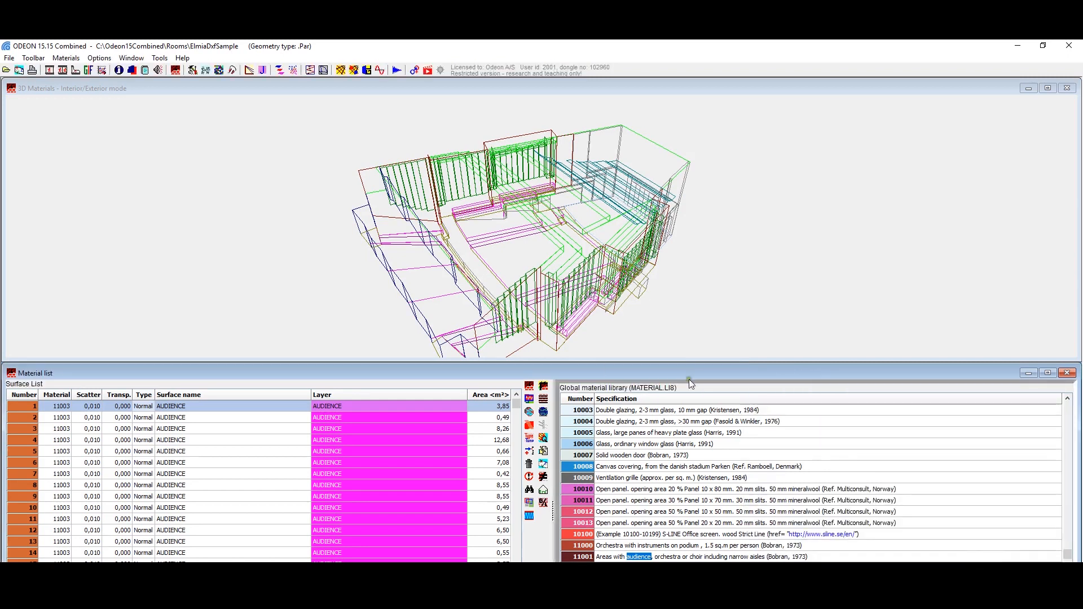
Step: Run a Quick Estimate and review its reverberation times, material absorption areas, unused absorption and absorption coefficients, closing it when done
left_click_drag(496, 180, 338, 437)
left_click_drag(515, 404, 513, 499)
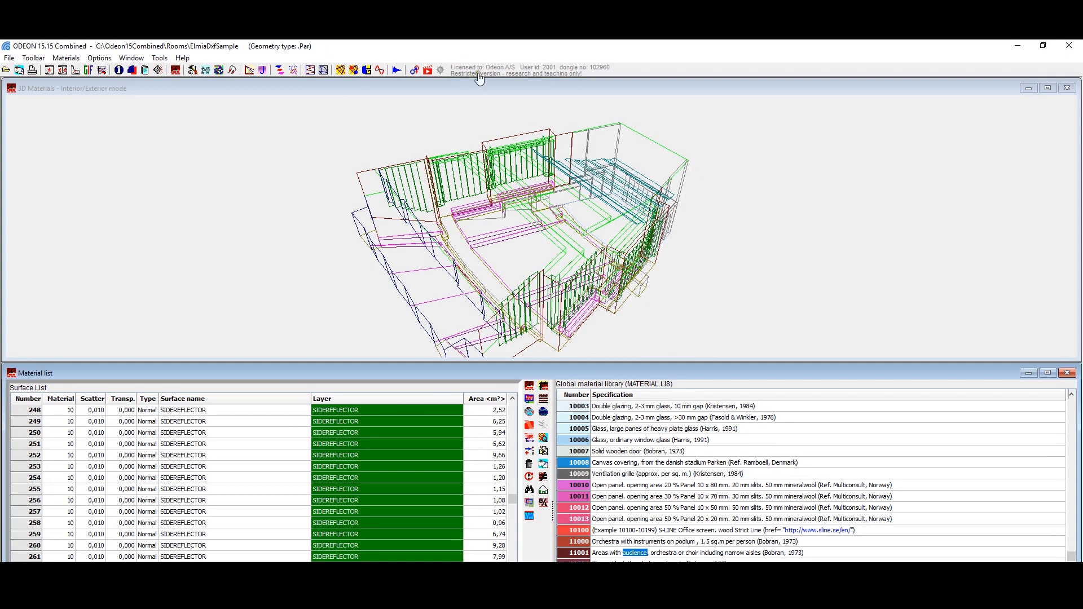
left_click(544, 438)
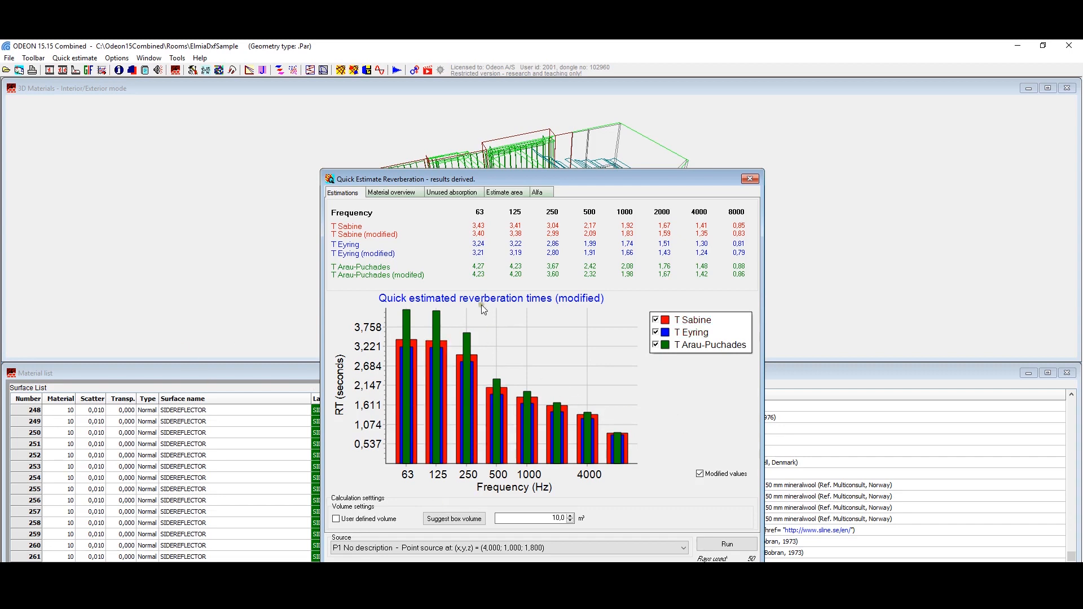
left_click(404, 192)
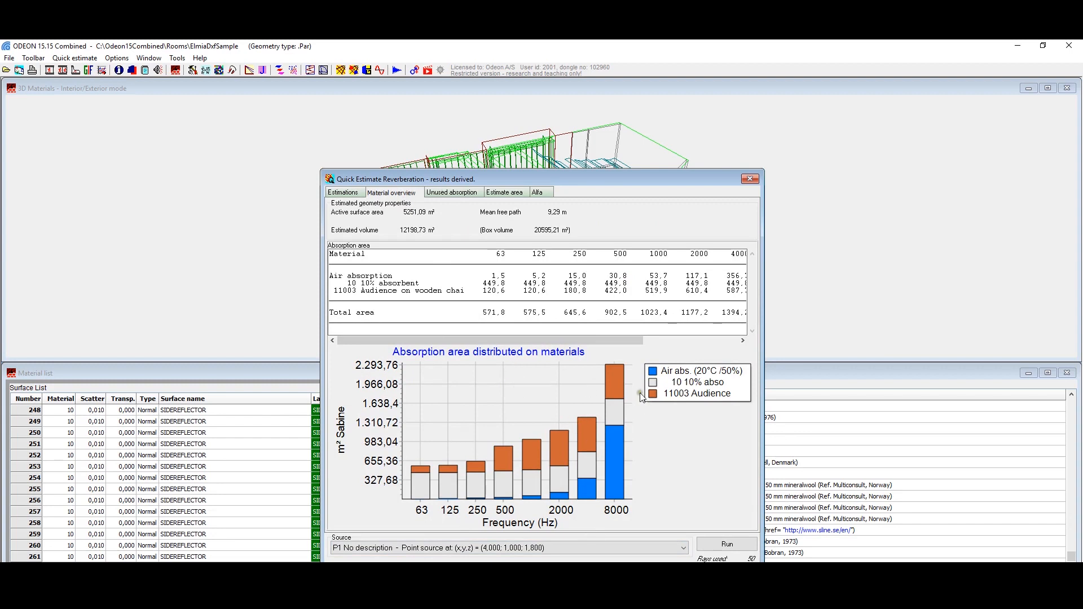
left_click(74, 59)
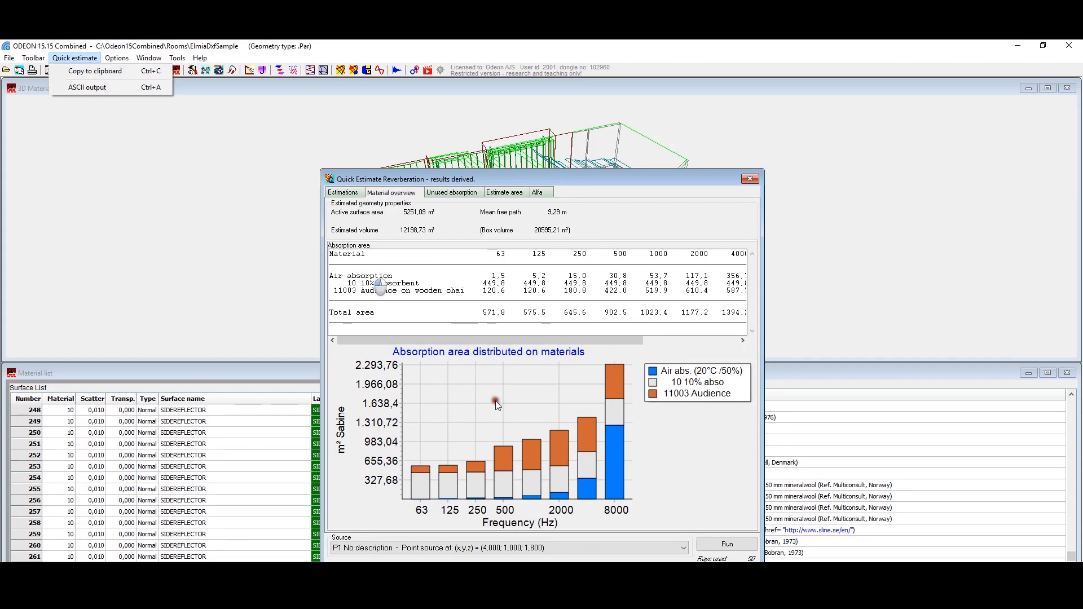
left_click(616, 433)
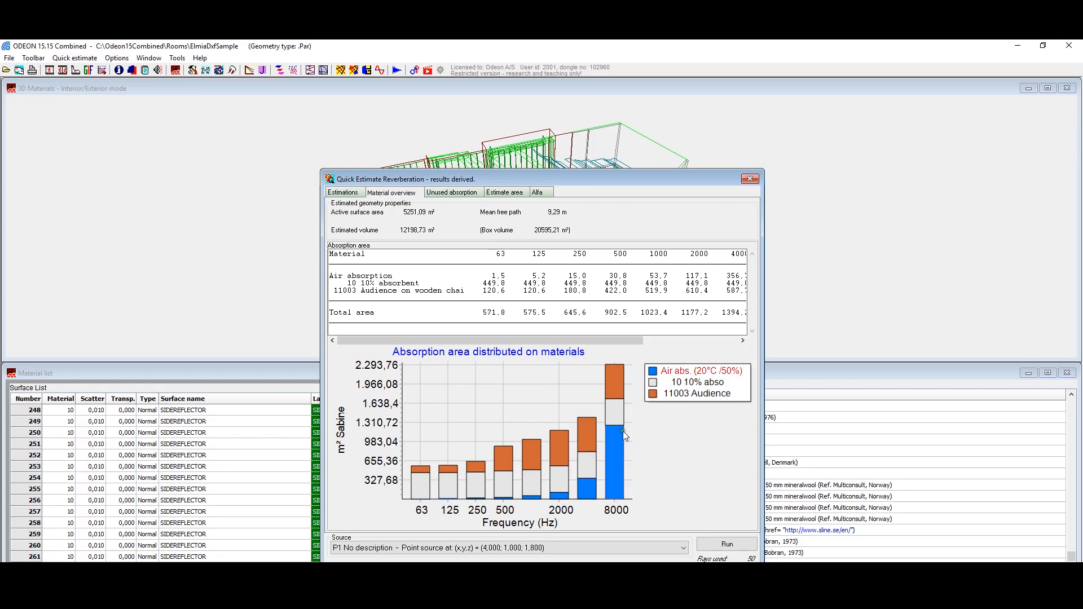
left_click(454, 195)
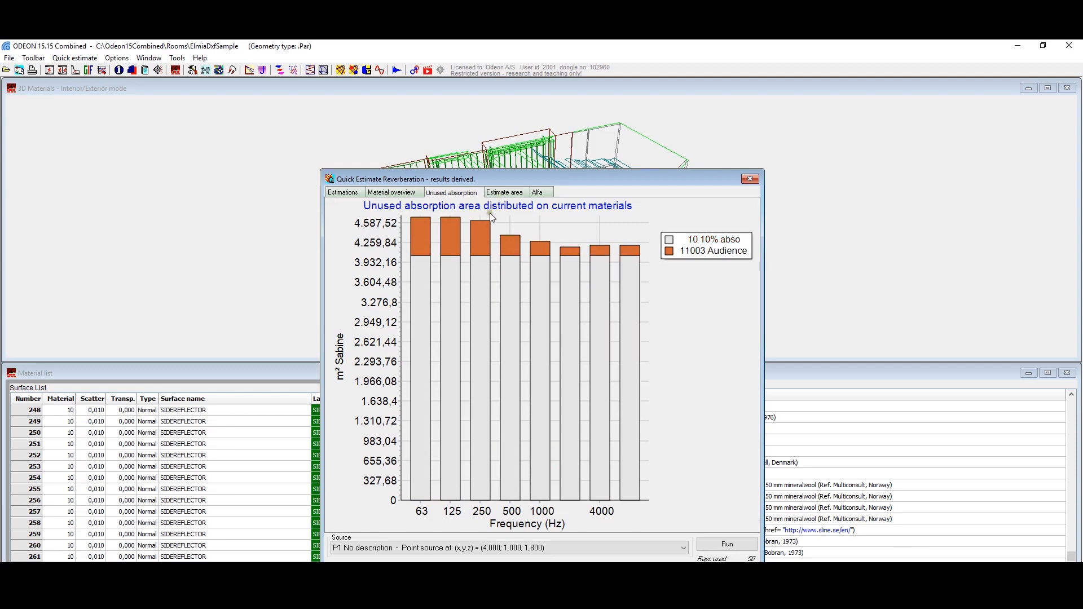
left_click(537, 193)
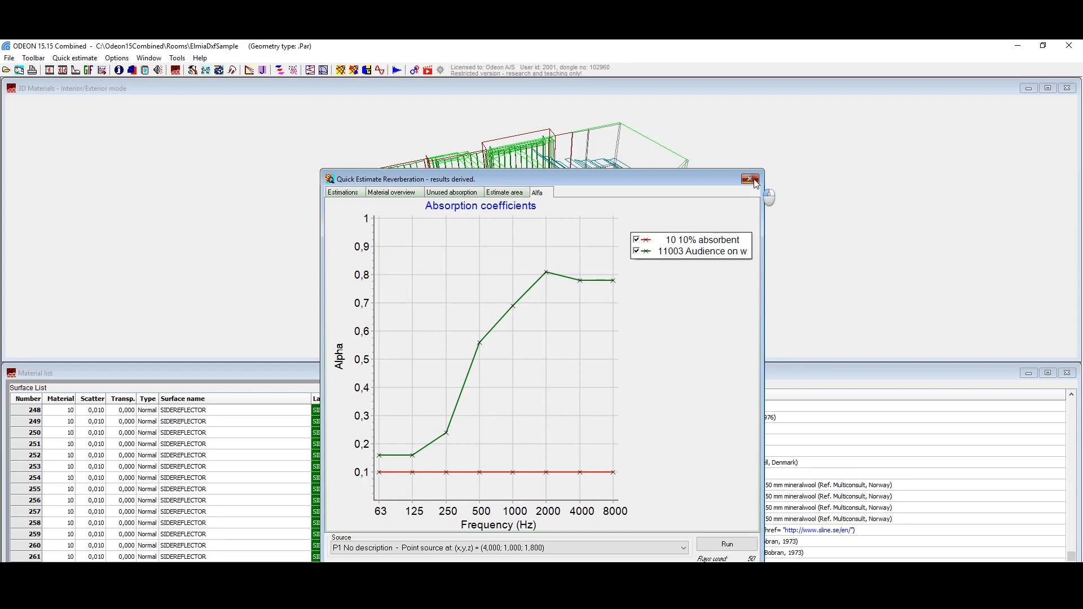
left_click(353, 194)
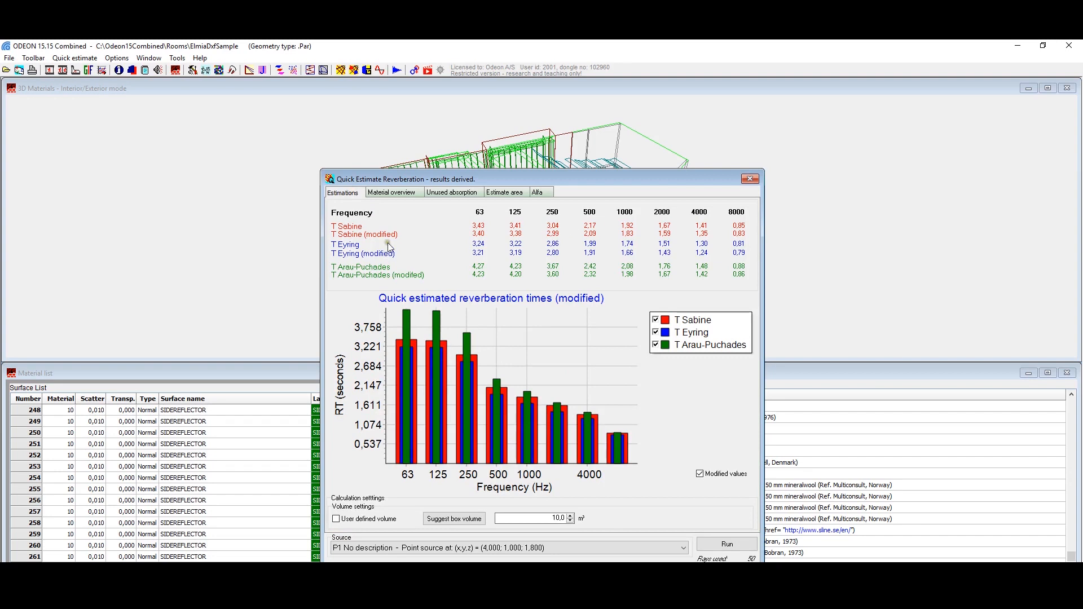
left_click(750, 179)
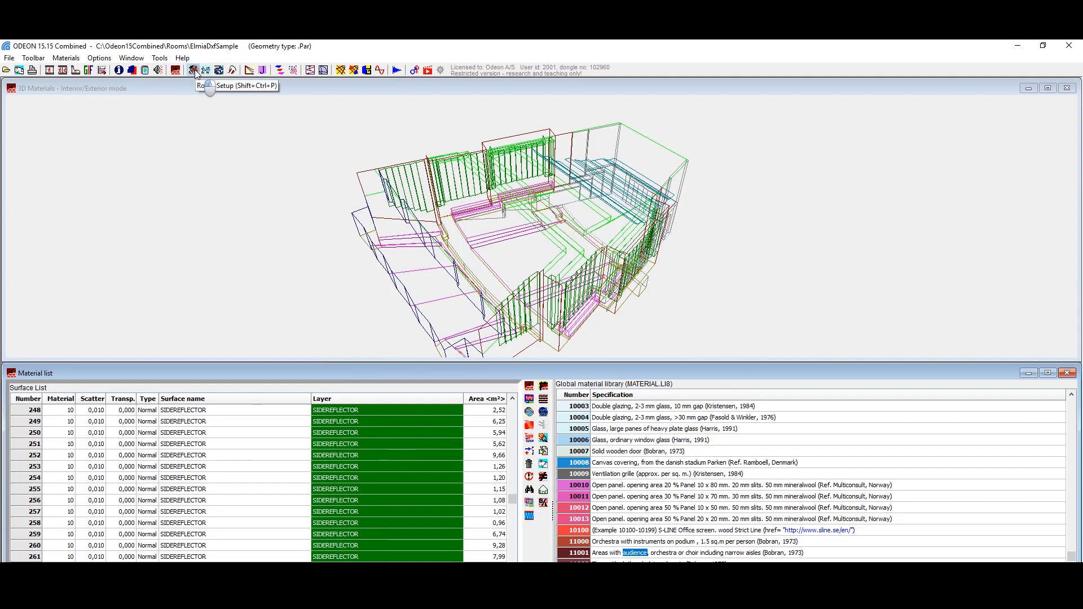
Step: In the room setup, compare the Engineering, Precision and Survey calculation presets, then keep Engineering with a 3000 ms impulse response length
left_click(194, 70)
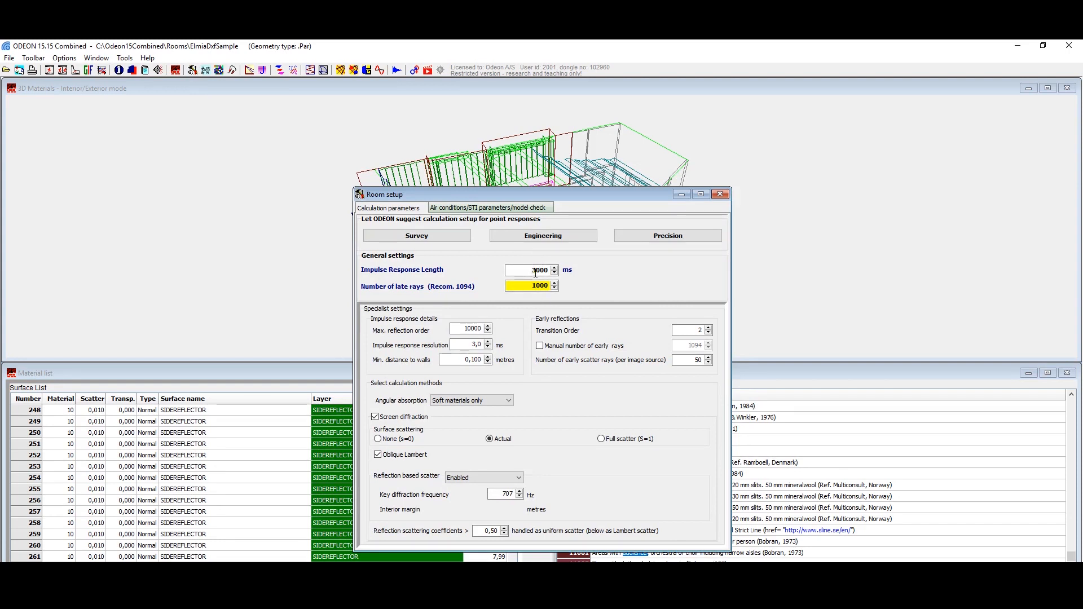
double_click(534, 271)
left_click(530, 237)
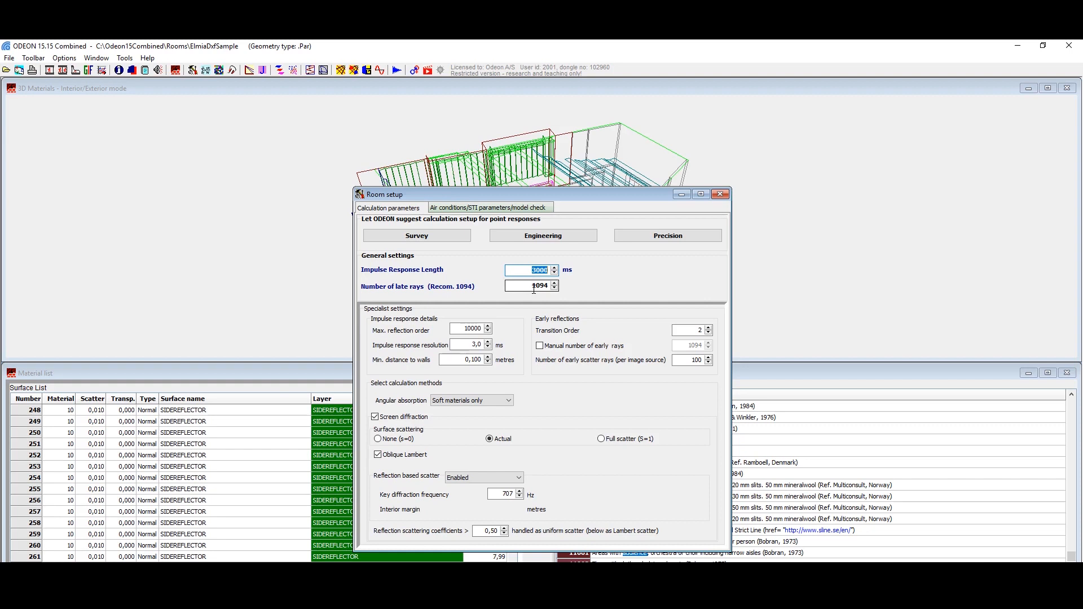
left_click(669, 236)
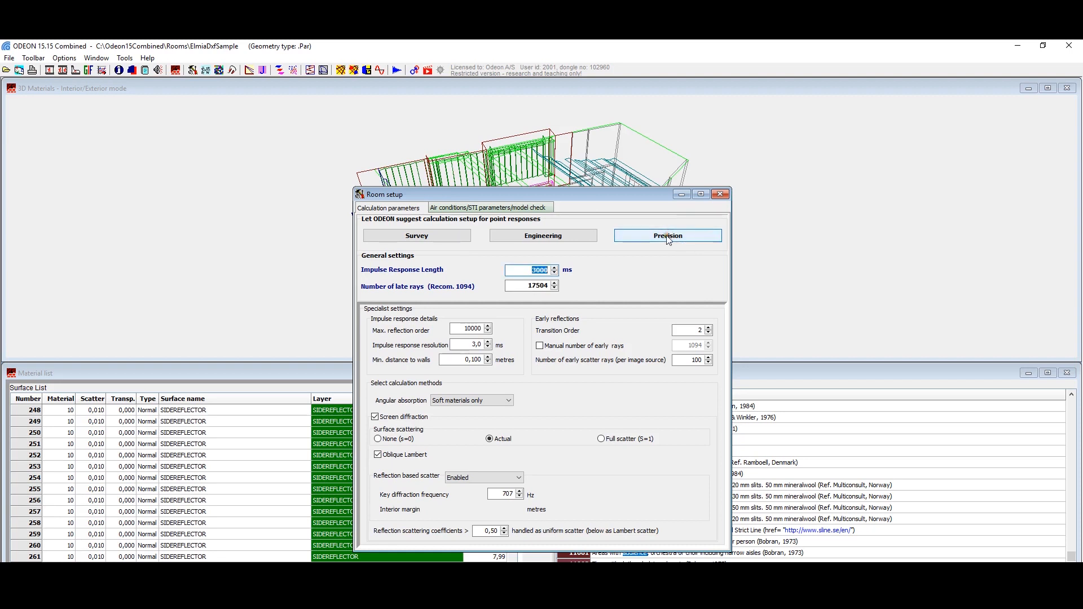
left_click(461, 237)
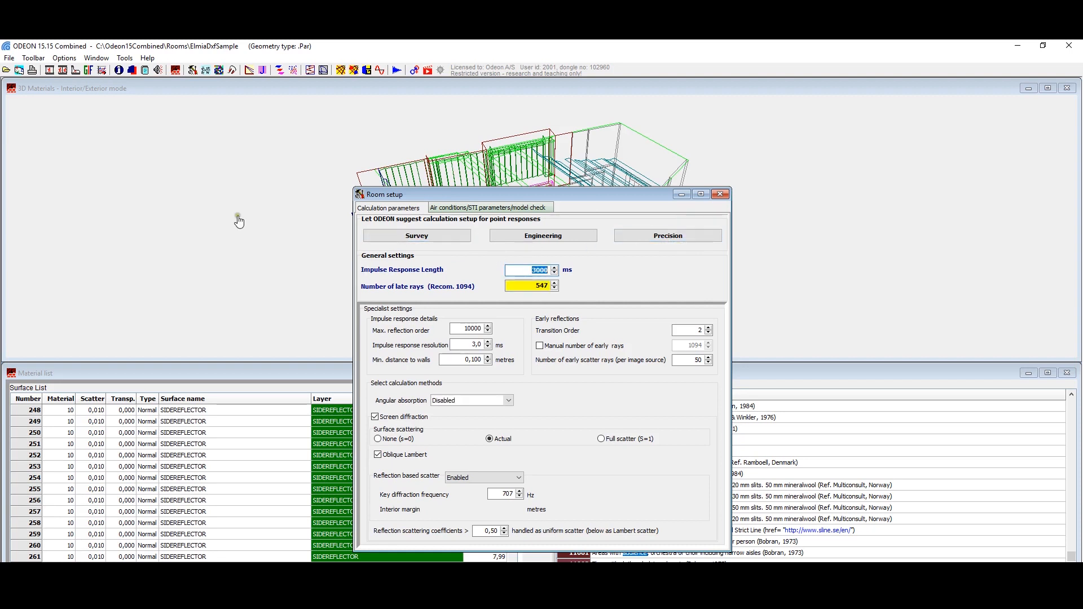
left_click(558, 237)
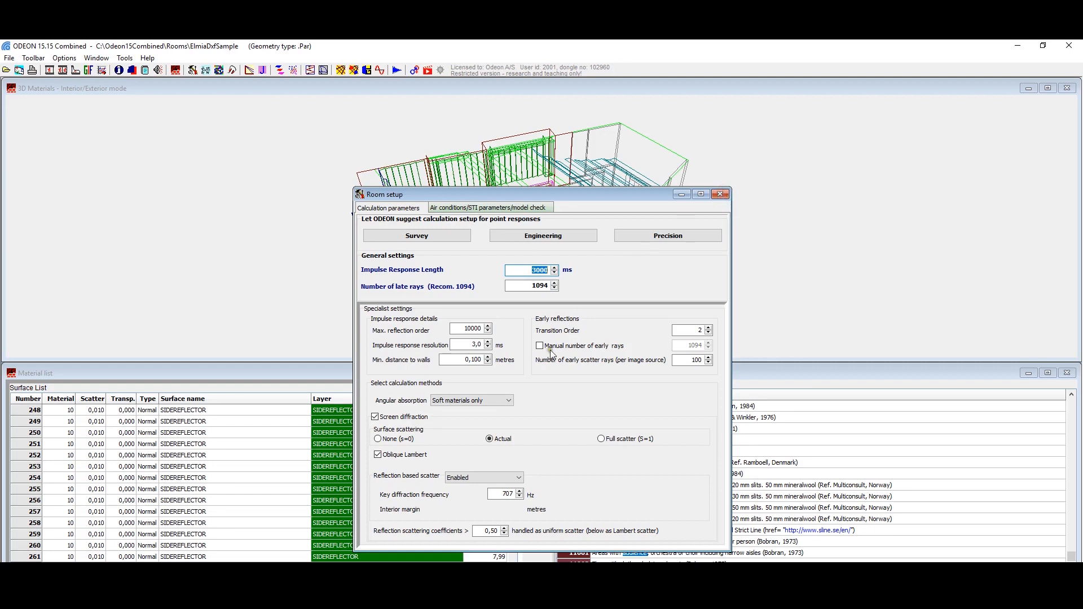
left_click(720, 194)
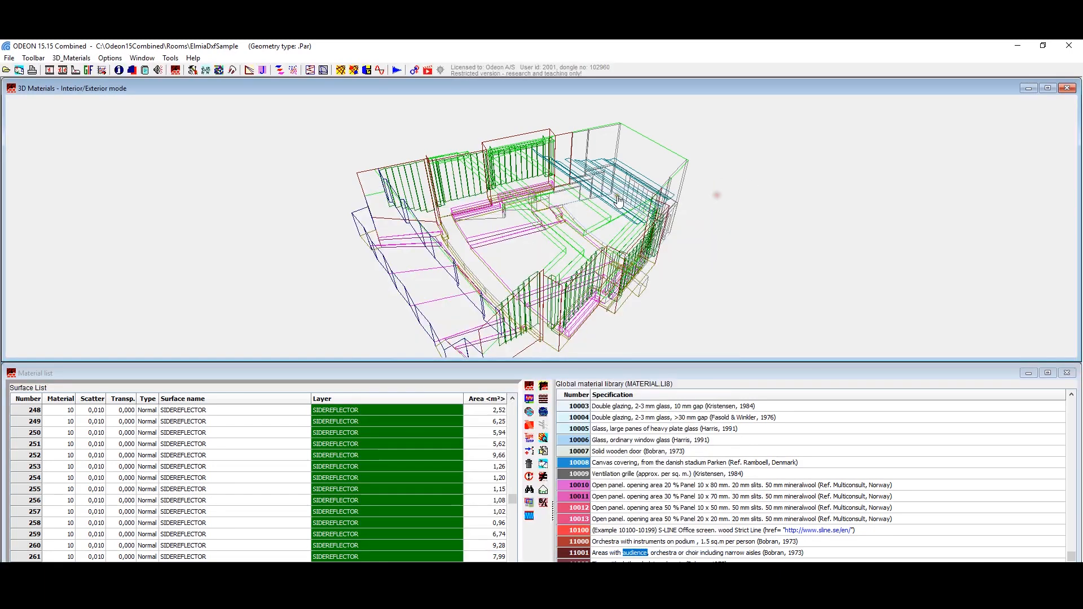
Step: Start the 3D ray tracing investigation and save the material modifications to the MAT-file
left_click(309, 70)
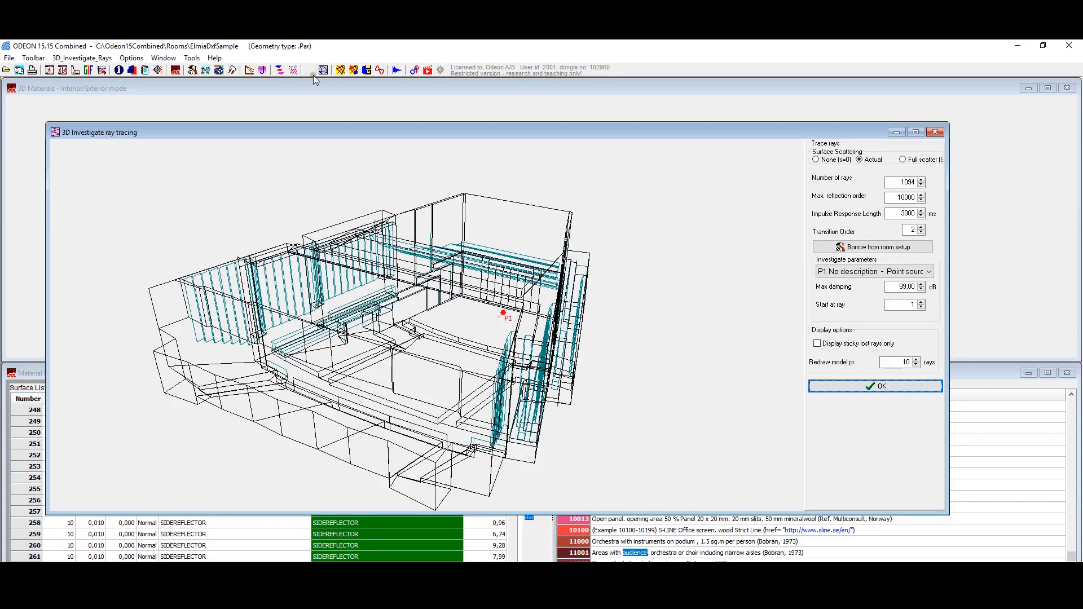
left_click(847, 389)
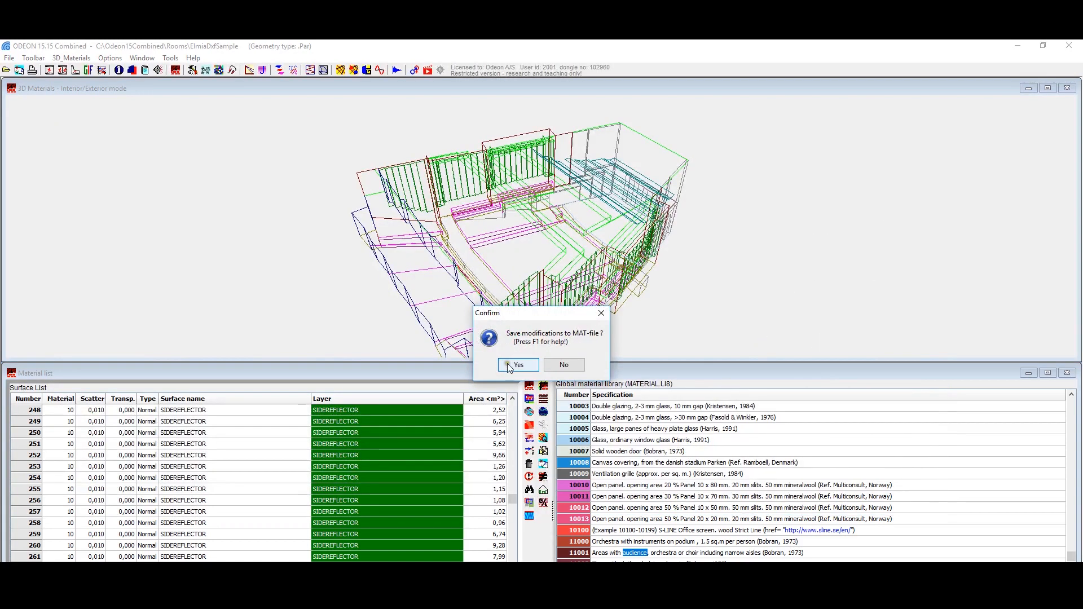
left_click(517, 365)
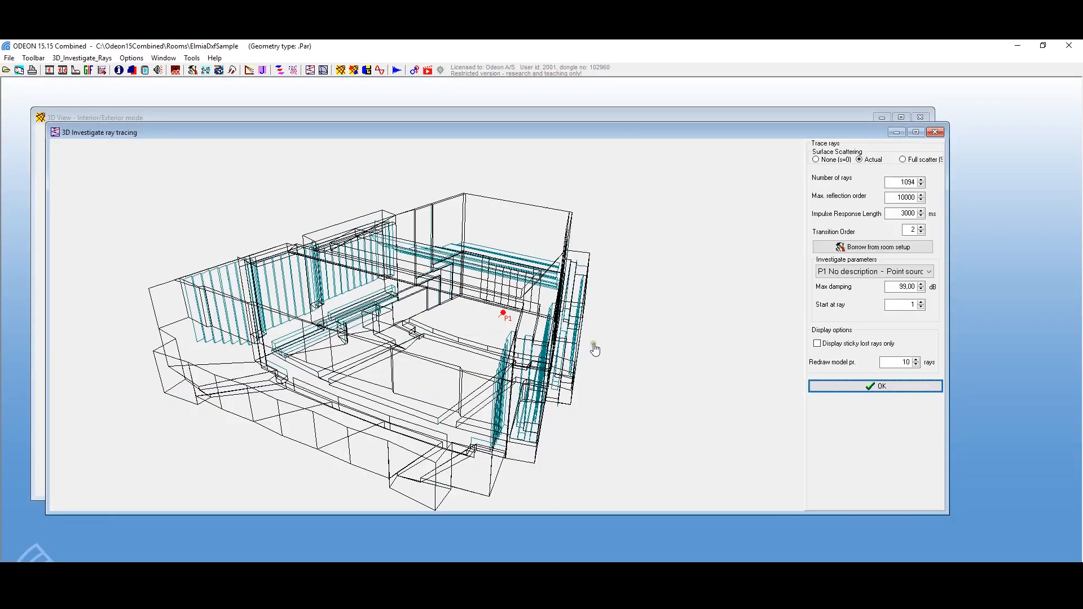
Step: Free-run the ray tracing from point source P1 to examine how rays fill the room, abort it and close the investigation
key("Return")
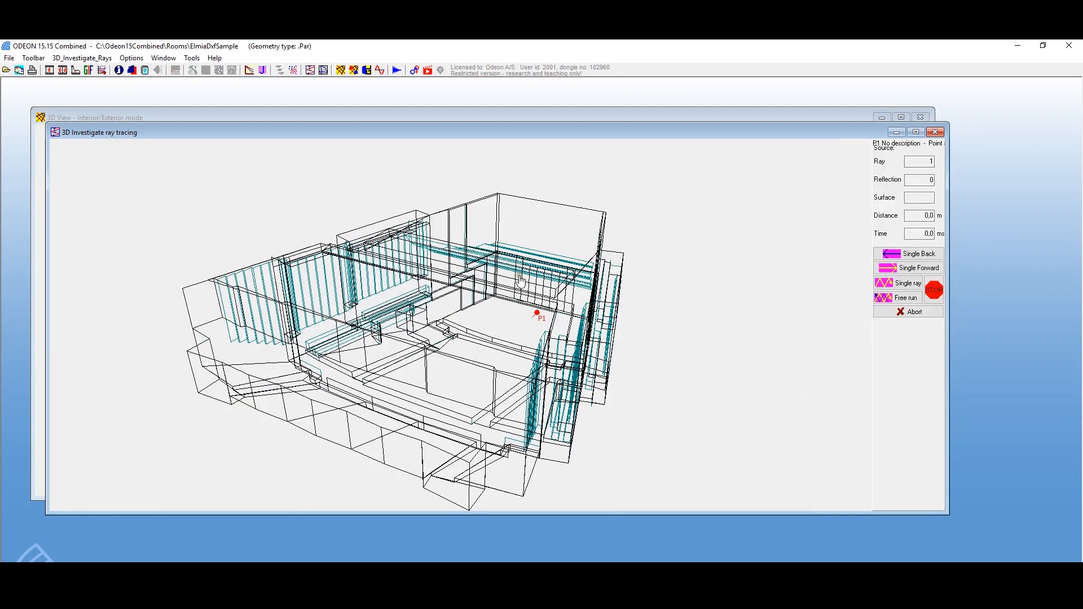
left_click(893, 305)
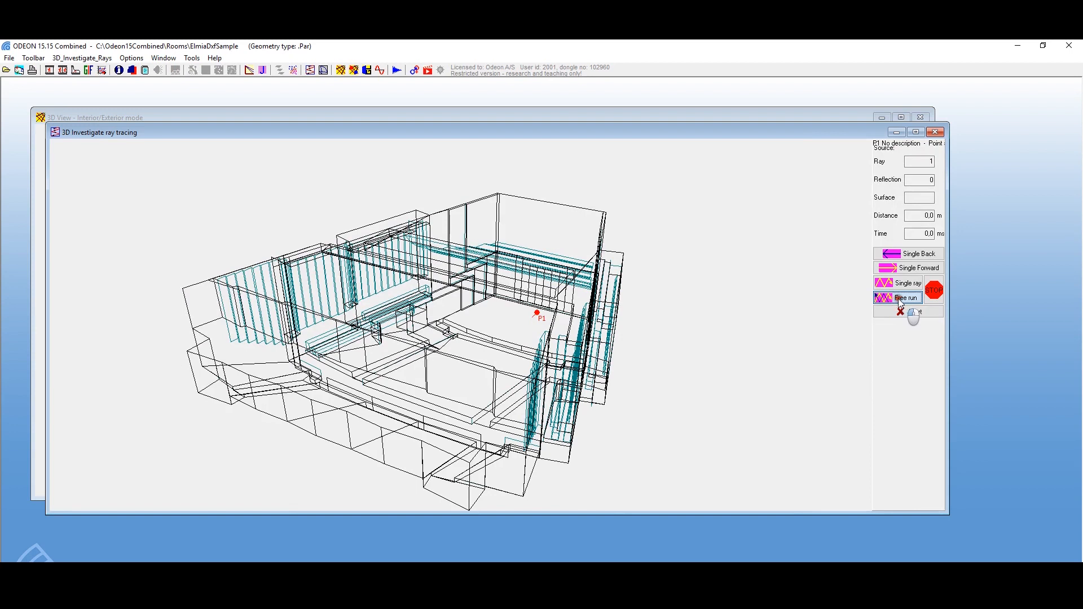
left_click(901, 301)
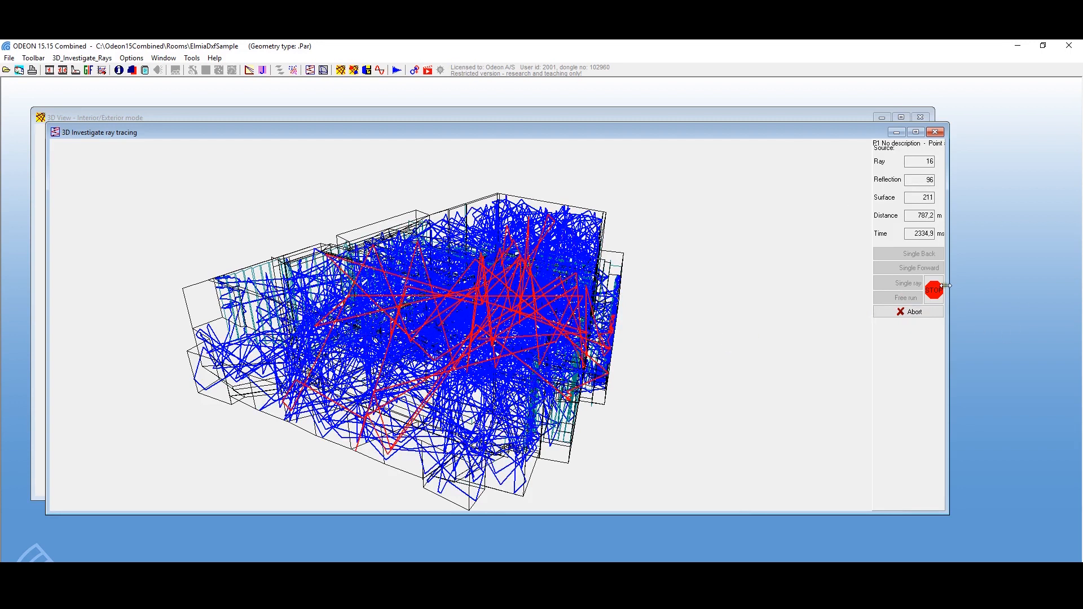
left_click(926, 314)
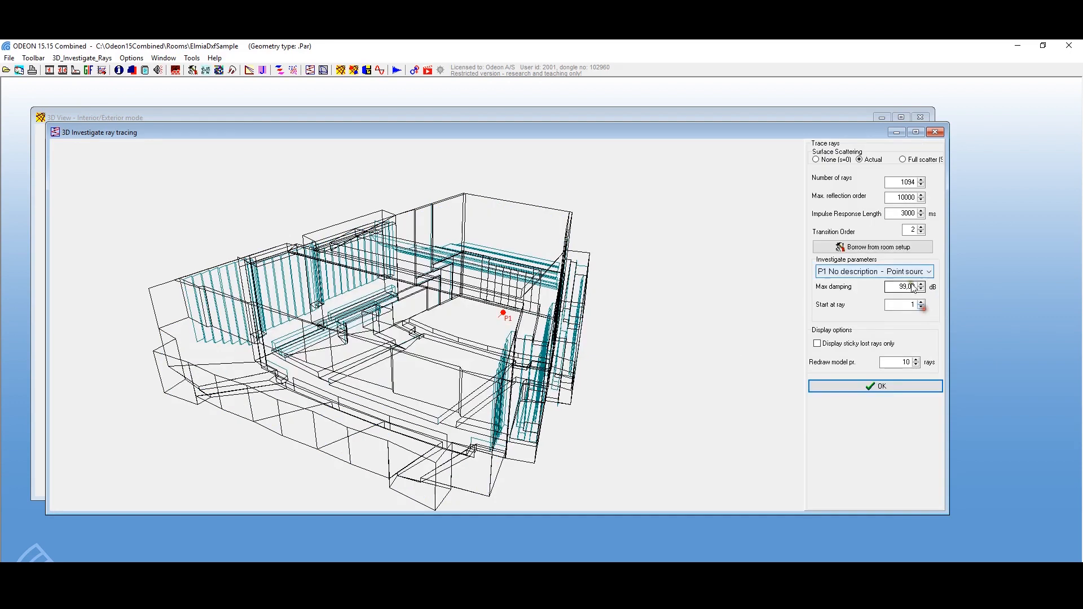
left_click(935, 132)
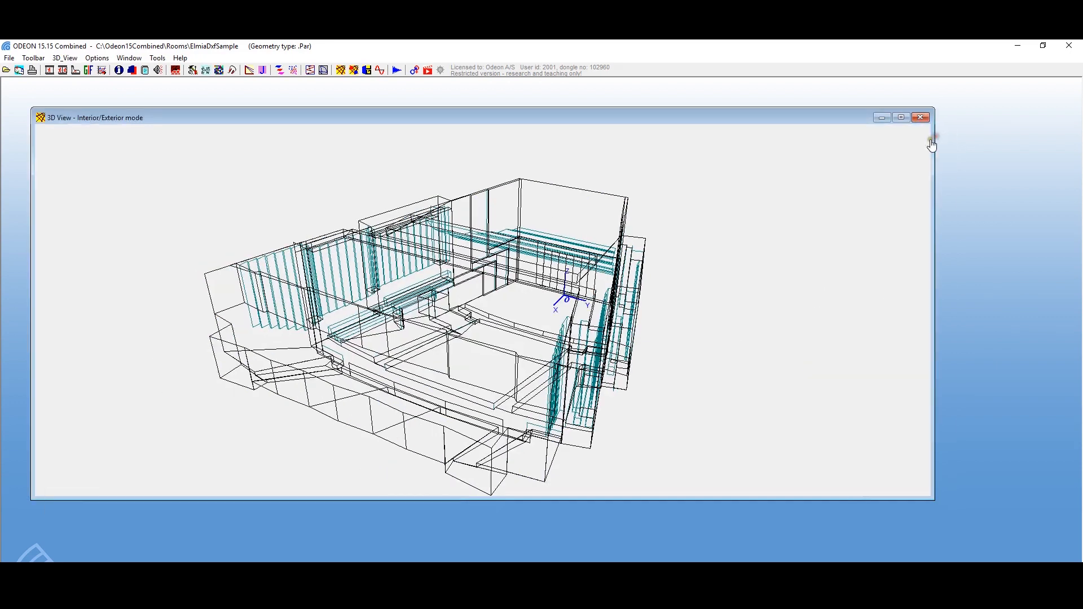
Step: Run the 3D Billiard animation from source P1 with XY, XZ, YZ and 3D Random radiation, examine the wavefronts from several angles, and close it
left_click(323, 70)
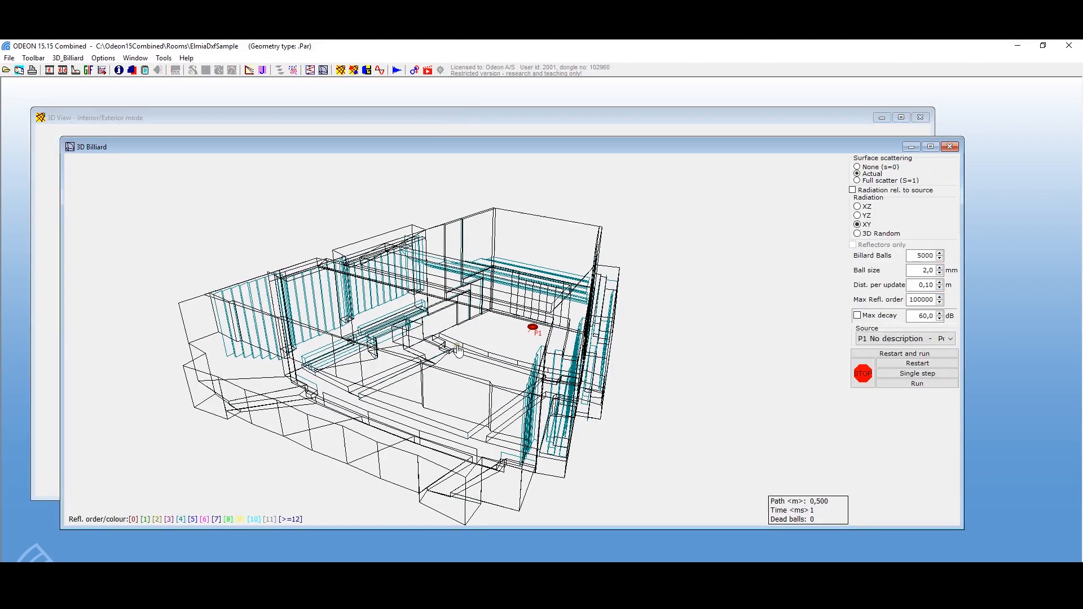
left_click_drag(508, 351, 430, 381)
left_click_drag(505, 342, 522, 305)
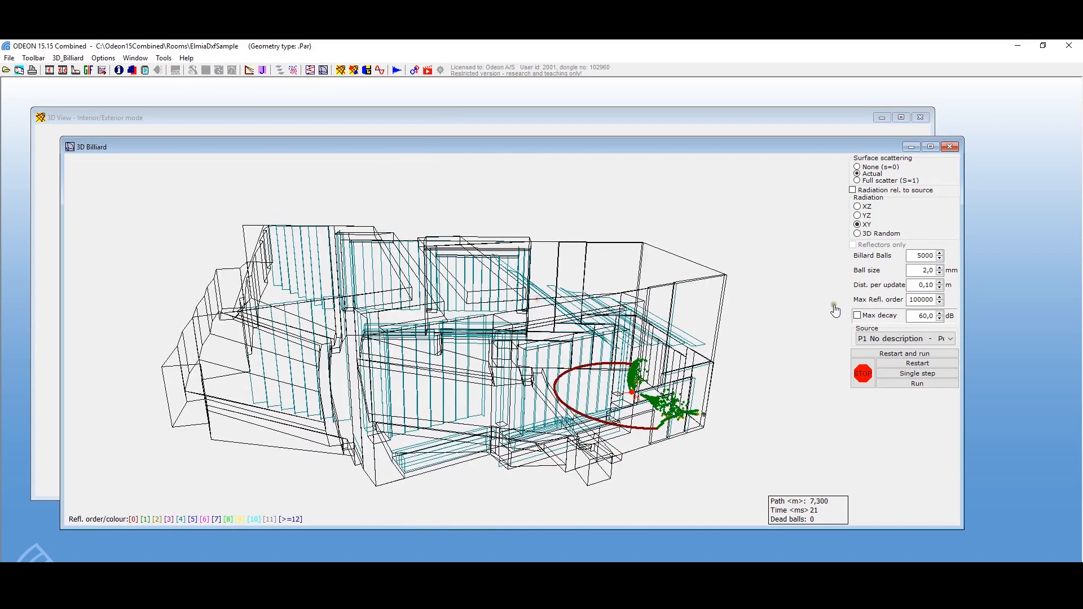
left_click(858, 207)
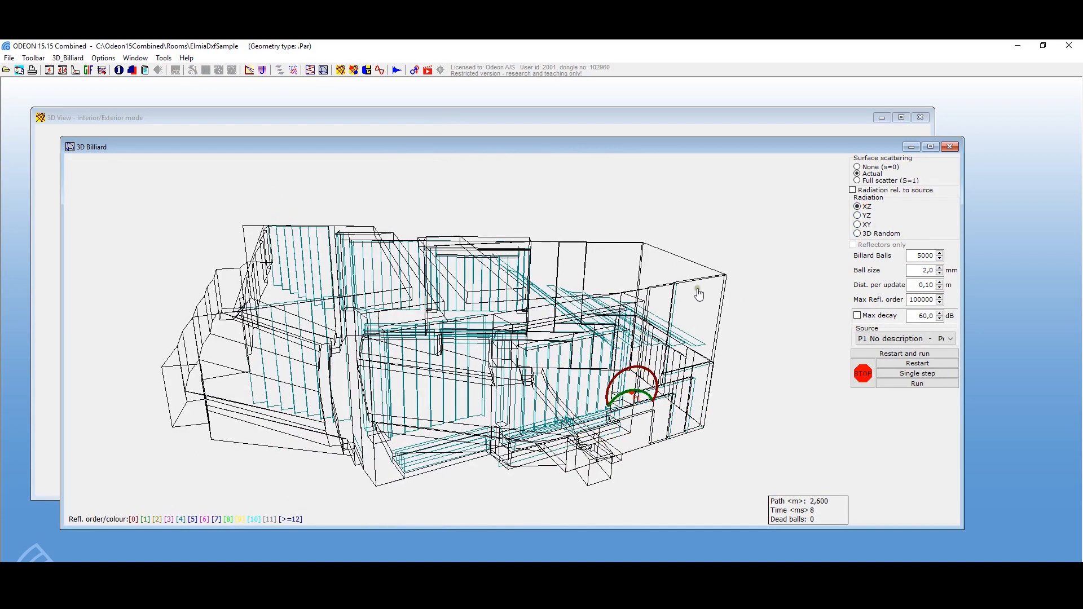
left_click_drag(706, 331, 685, 329)
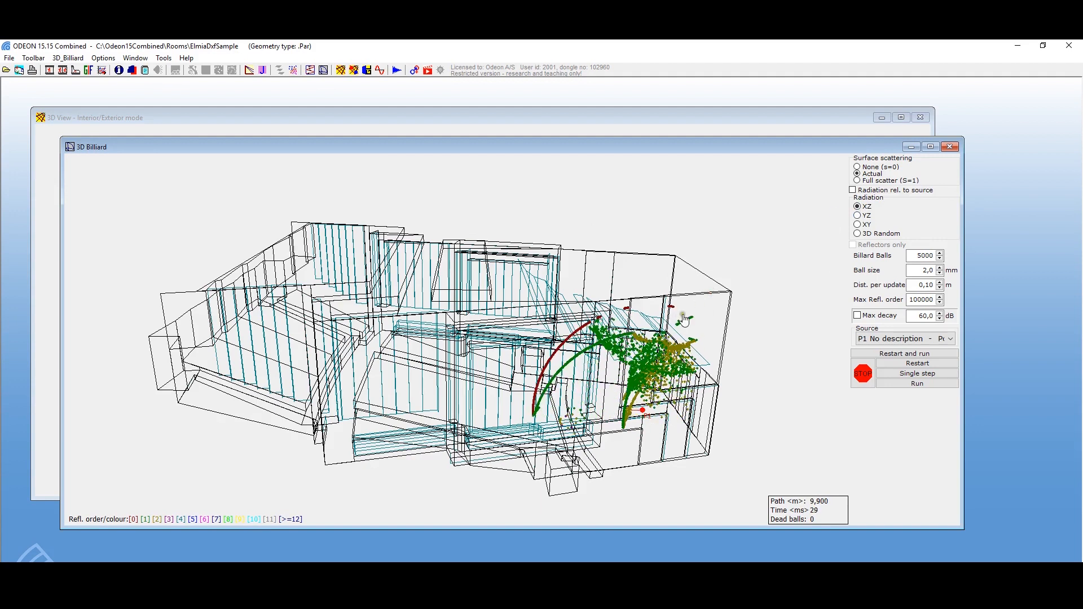
left_click_drag(684, 320, 660, 317)
left_click(858, 215)
left_click(858, 224)
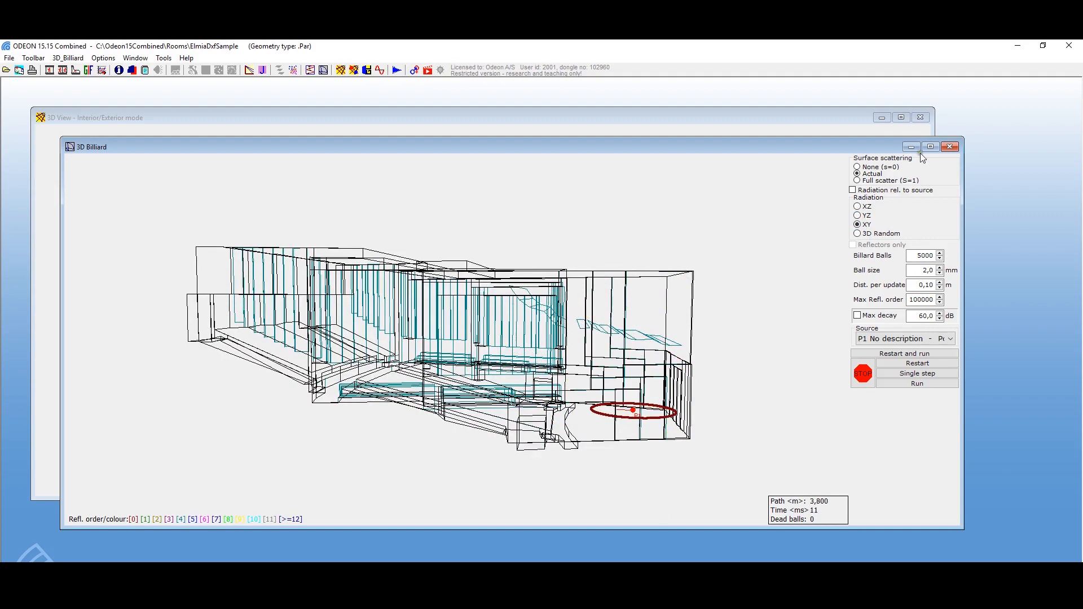
left_click(858, 233)
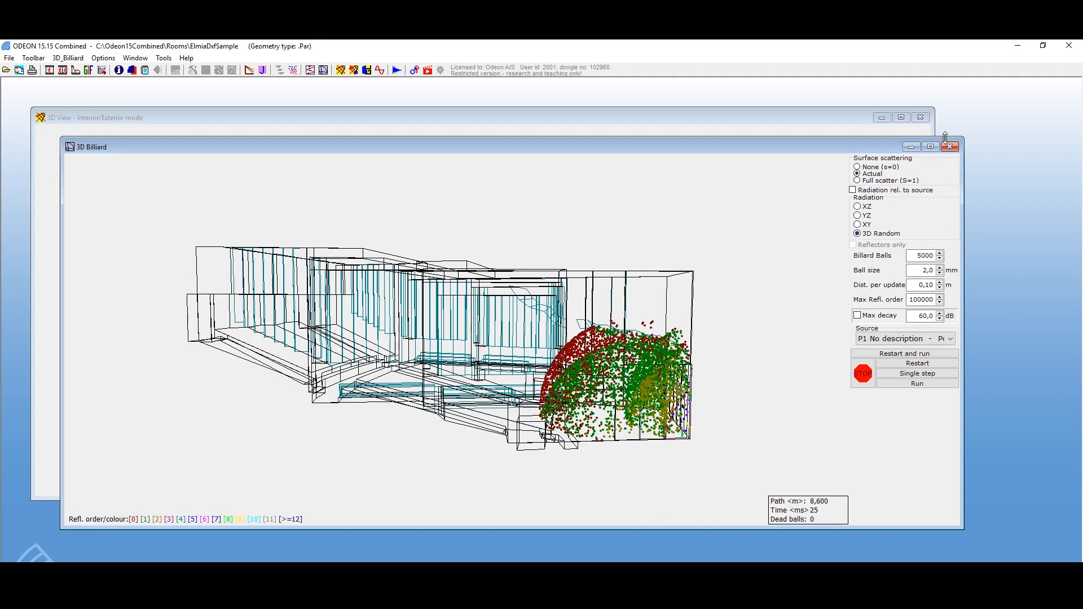
left_click(950, 146)
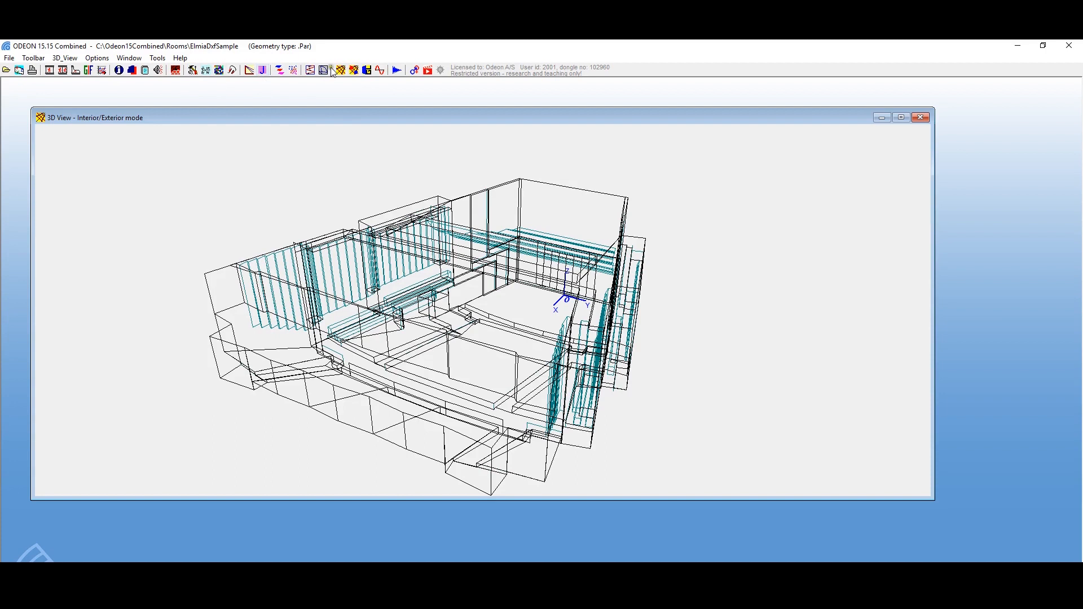
Step: Inspect the room's interior in the 3D OpenGL rendering, looking around the audience areas, stage and reflectors, and close it
left_click(367, 70)
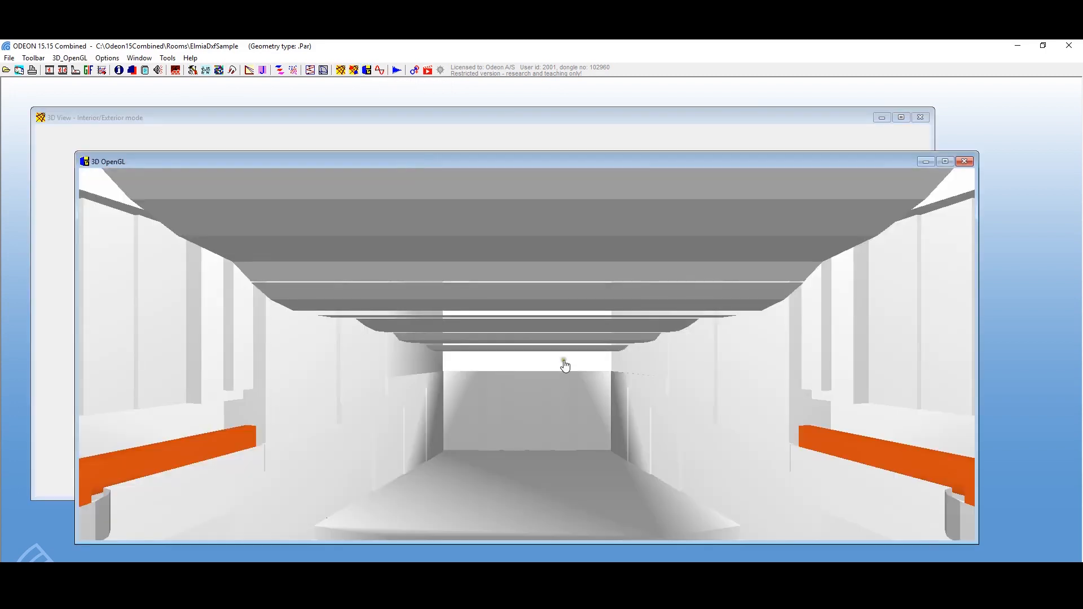
left_click_drag(563, 364, 907, 454)
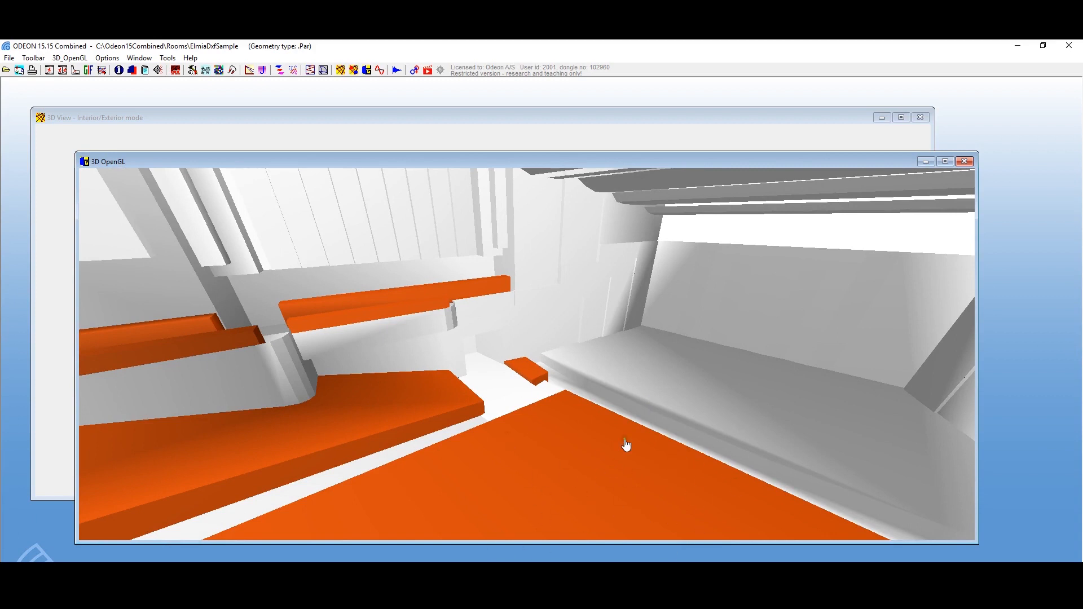
left_click_drag(585, 508, 426, 544)
left_click_drag(428, 512, 397, 413)
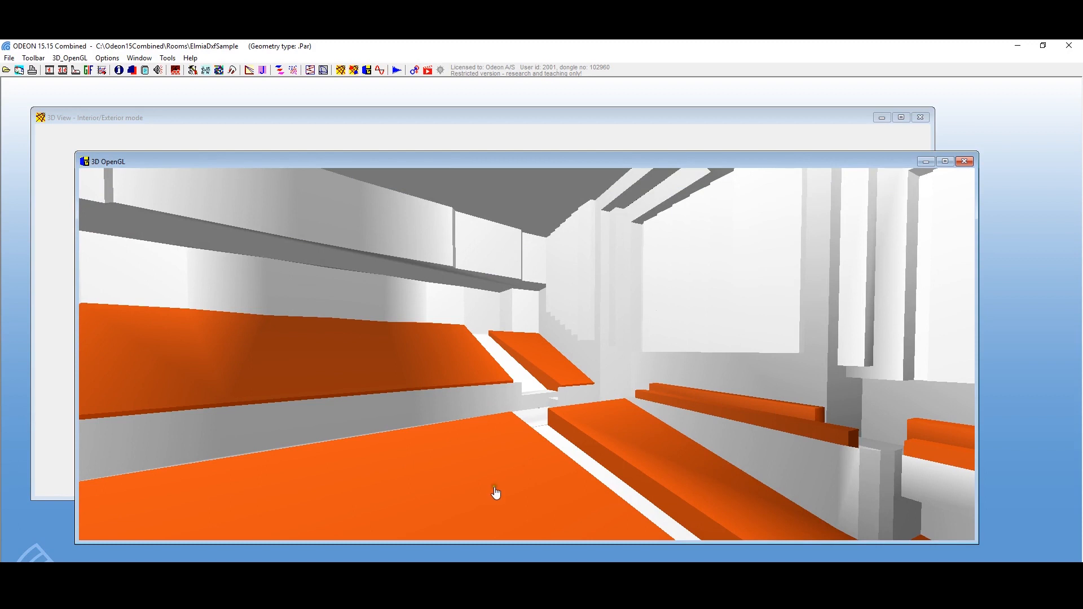
left_click_drag(396, 521, 408, 481)
left_click_drag(482, 418, 634, 423)
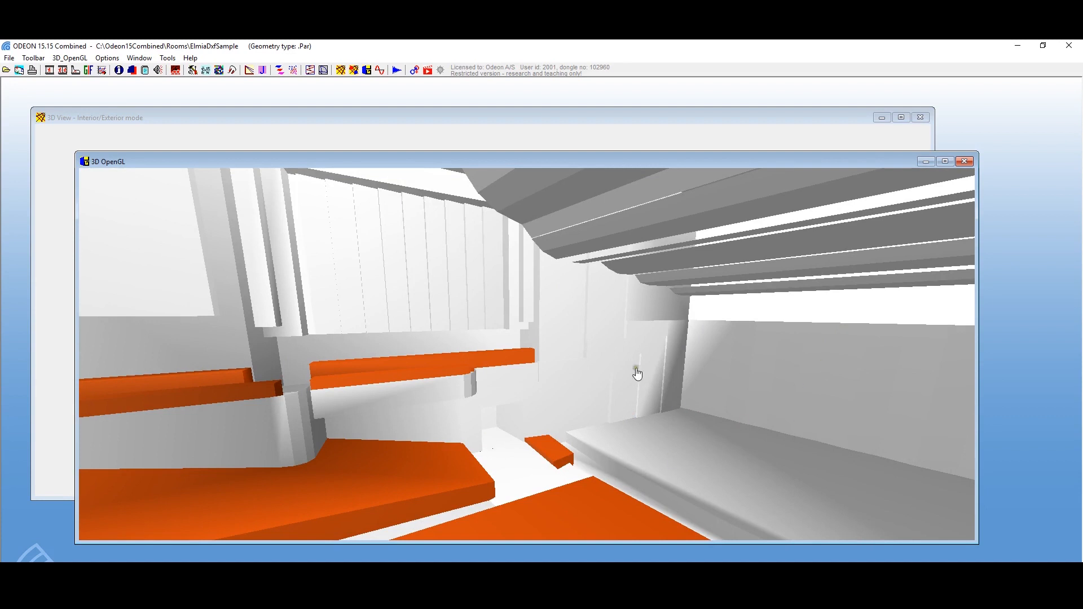
left_click(964, 162)
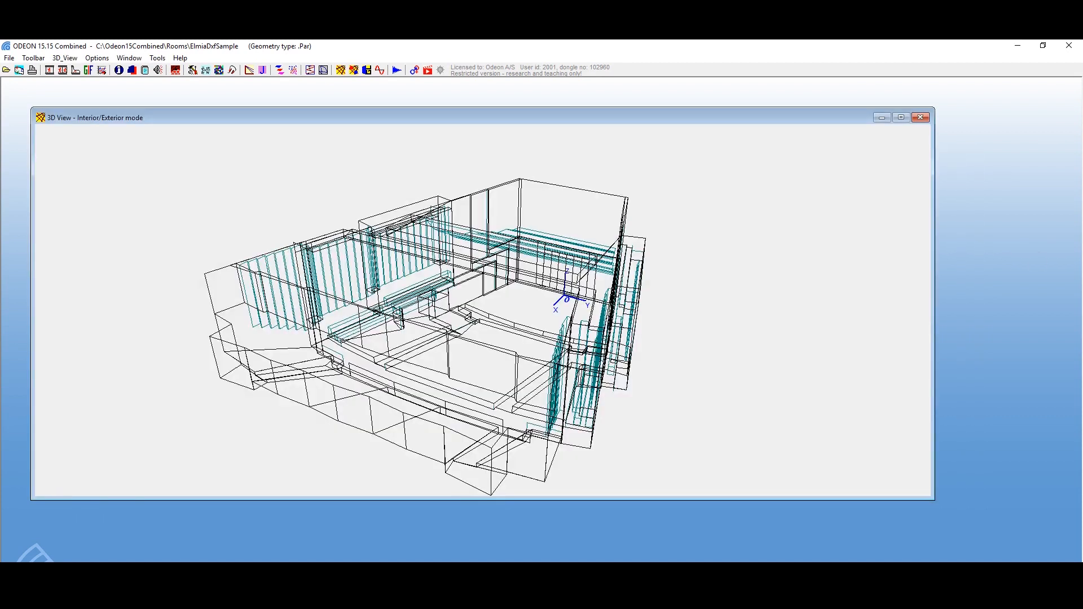
Step: Open ODEON's online video tutorials, browse the simulation topics, glance at the anechoic recordings page, and return to the ODEON program
left_click(428, 71)
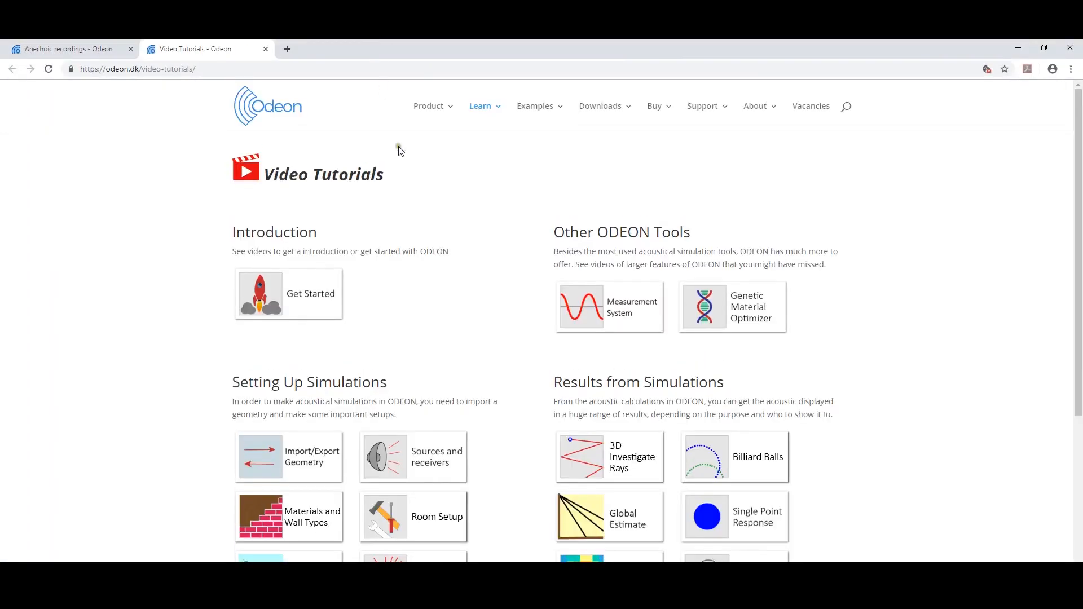
scroll(396, 150, "down", 4)
scroll(412, 168, "up", 2)
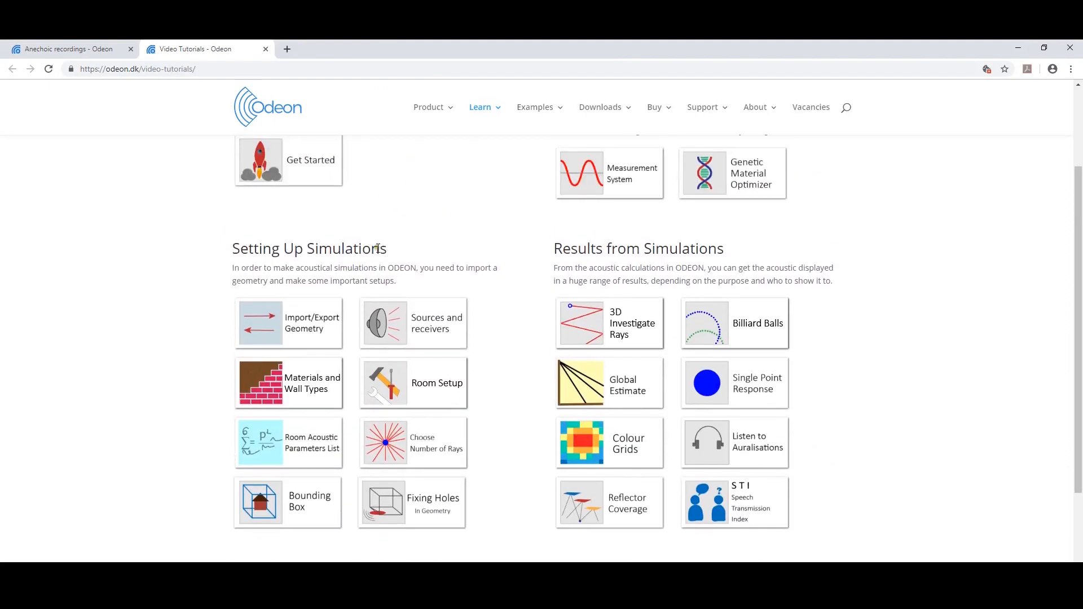
scroll(390, 169, "up", 2)
scroll(392, 185, "down", 4)
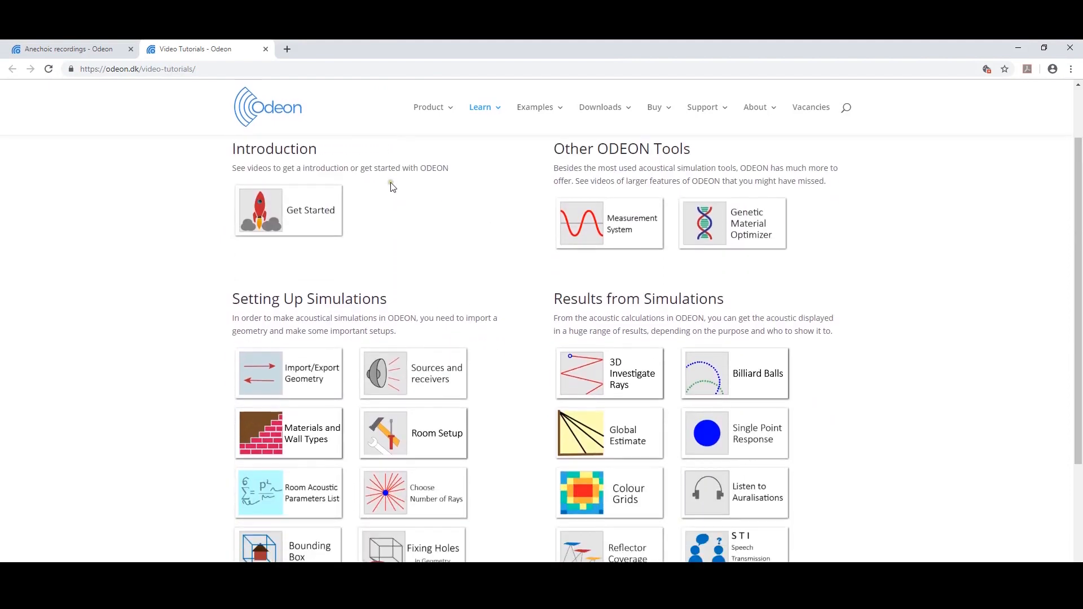
scroll(392, 186, "up", 5)
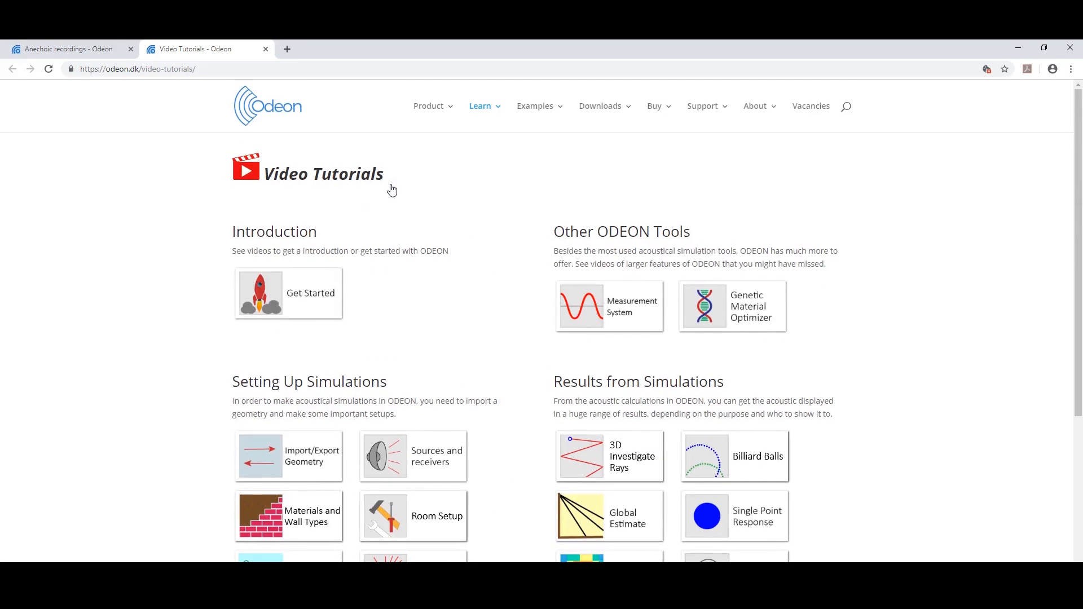
scroll(657, 424, "down", 2)
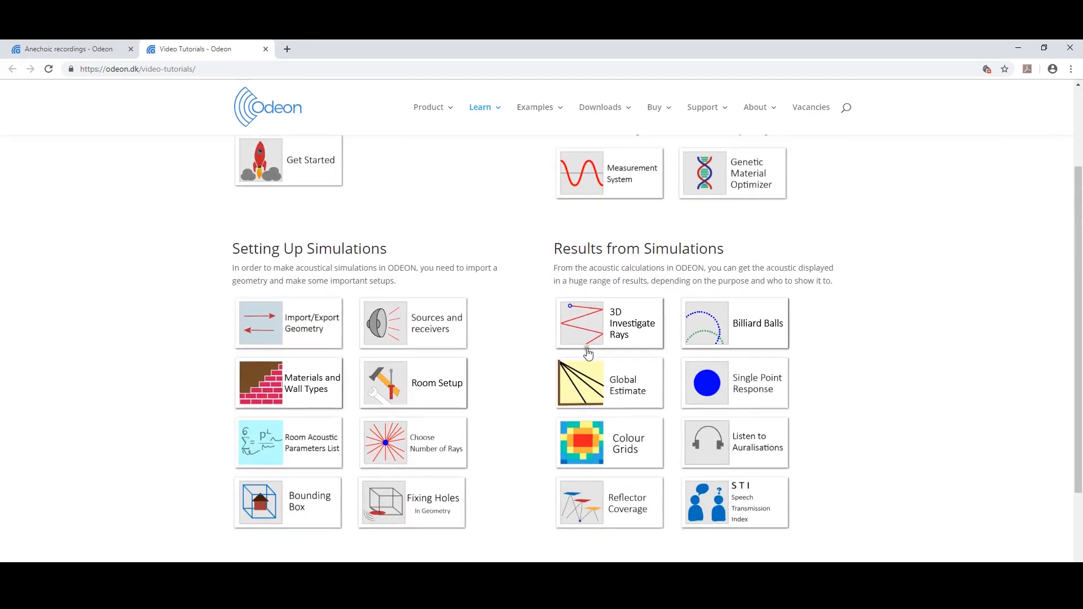
scroll(598, 395, "down", 1)
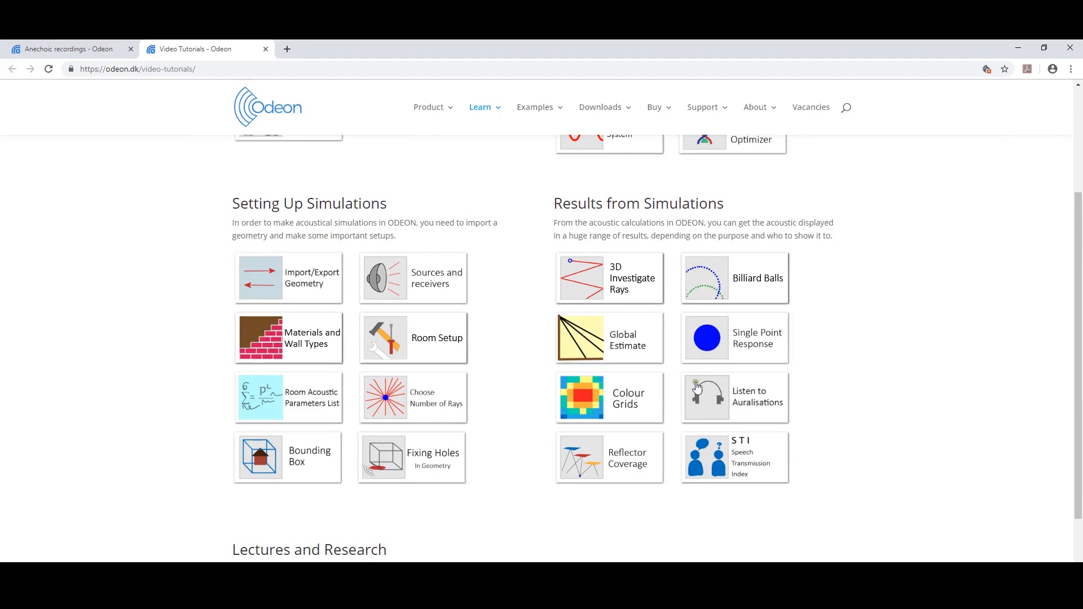
scroll(700, 388, "up", 3)
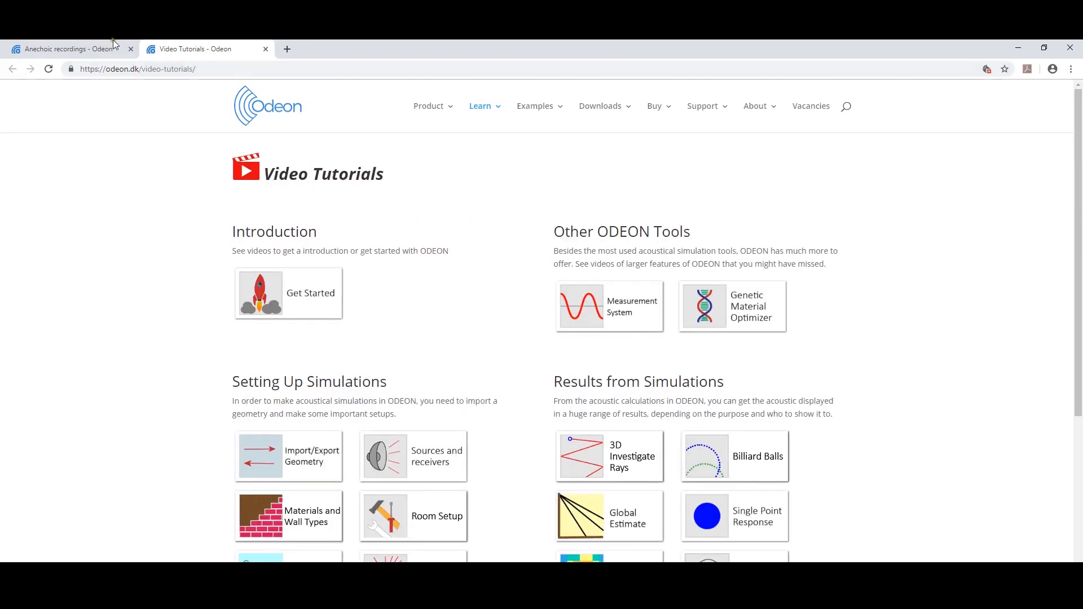
left_click(97, 46)
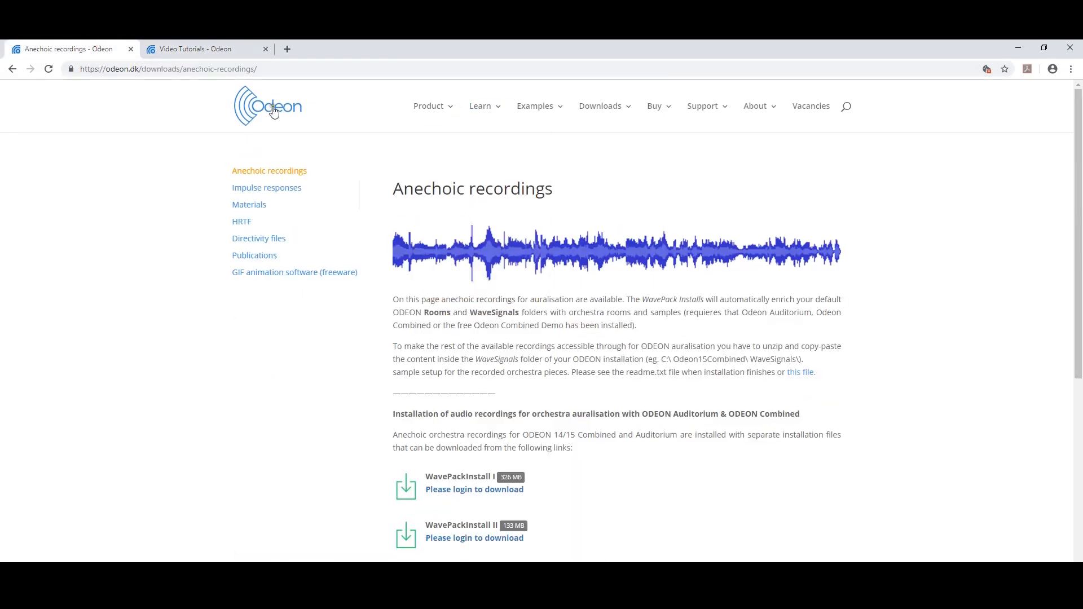
left_click(1018, 50)
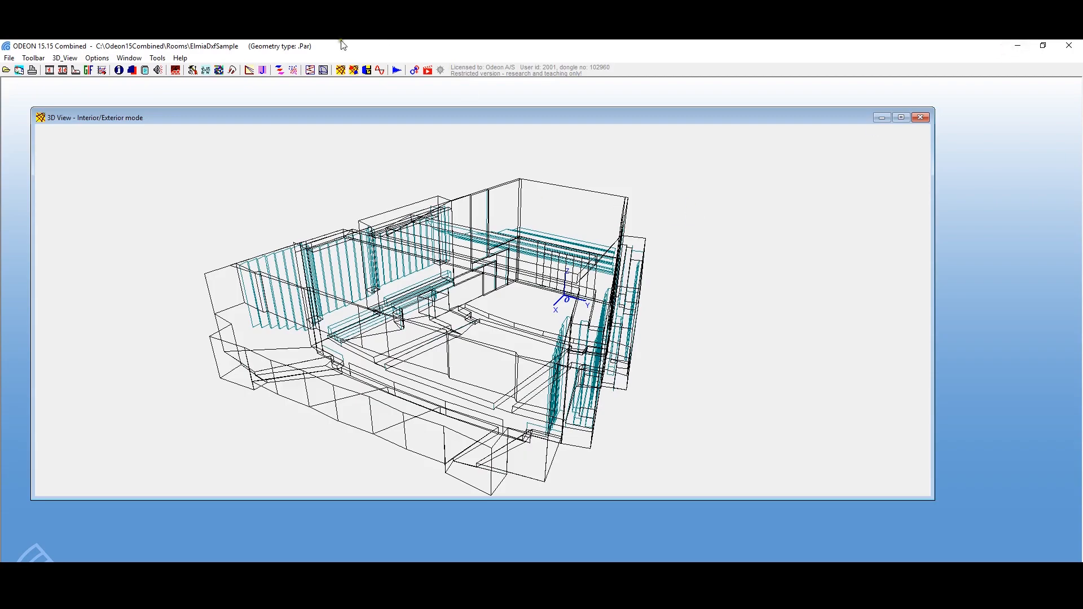
left_click(180, 58)
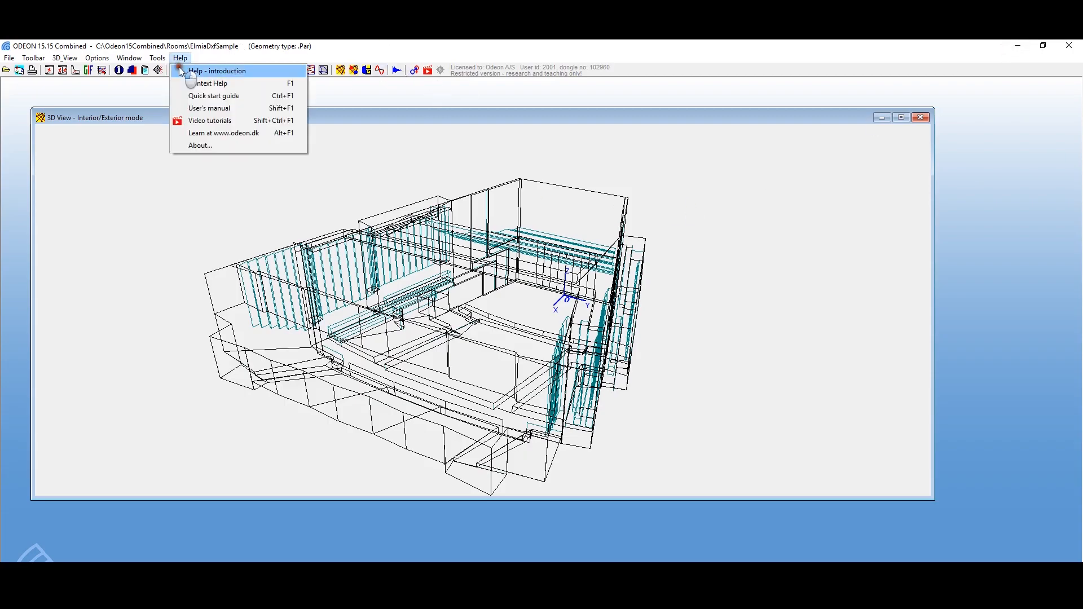
left_click(214, 88)
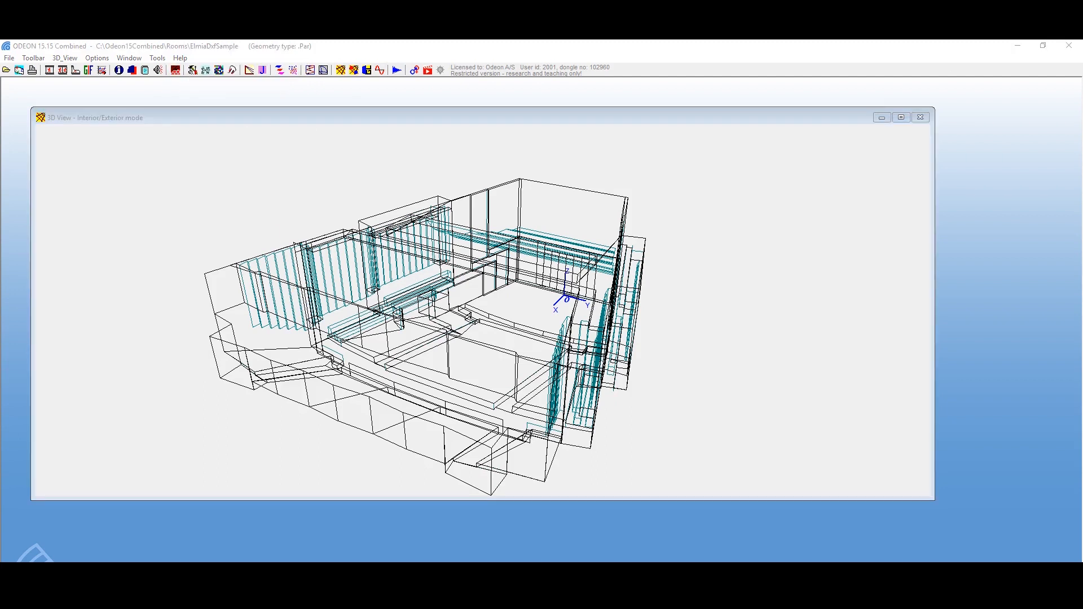
left_click_drag(1082, 55, 462, 74)
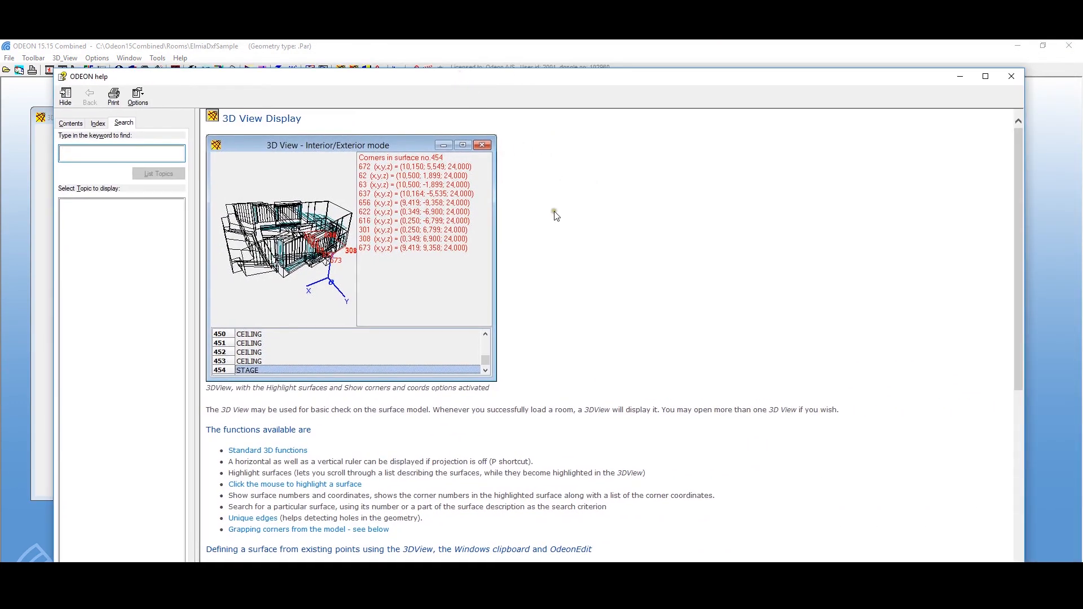
scroll(553, 229, "down", 3)
scroll(552, 233, "up", 3)
left_click(1002, 82)
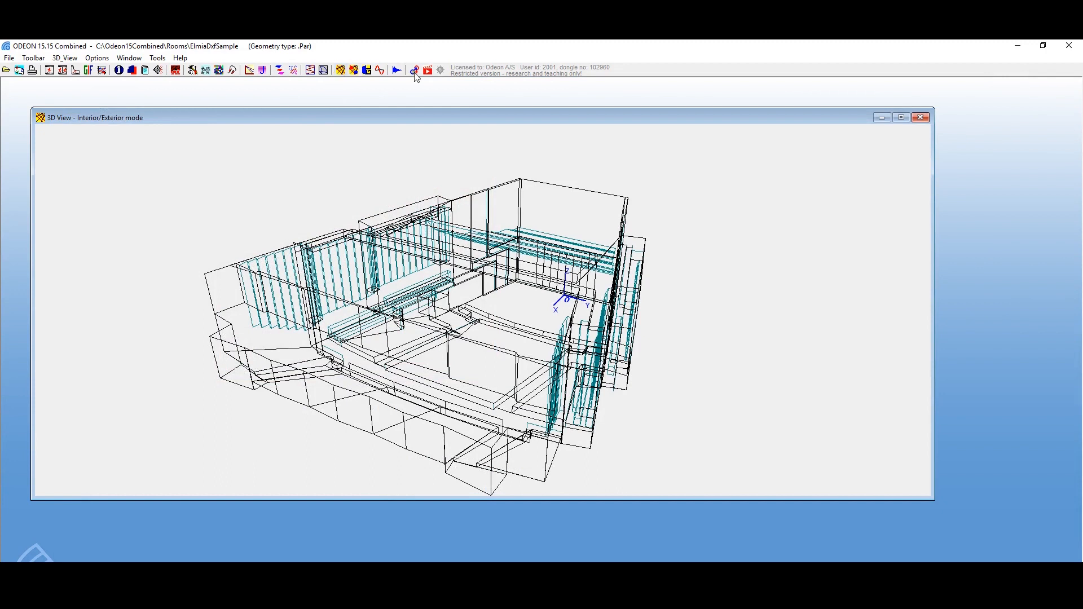
left_click(179, 59)
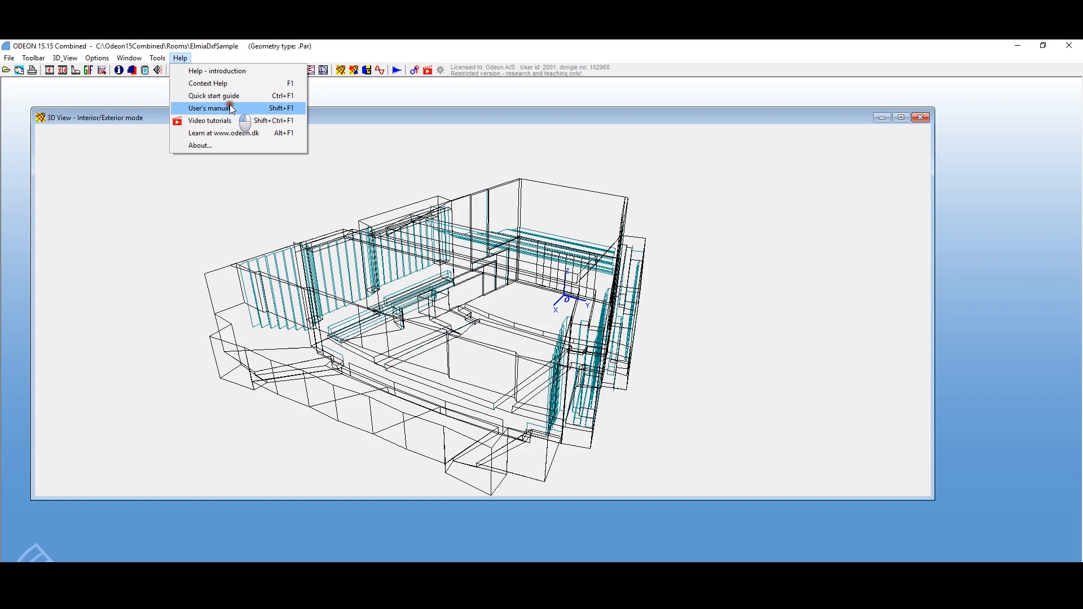
left_click(231, 133)
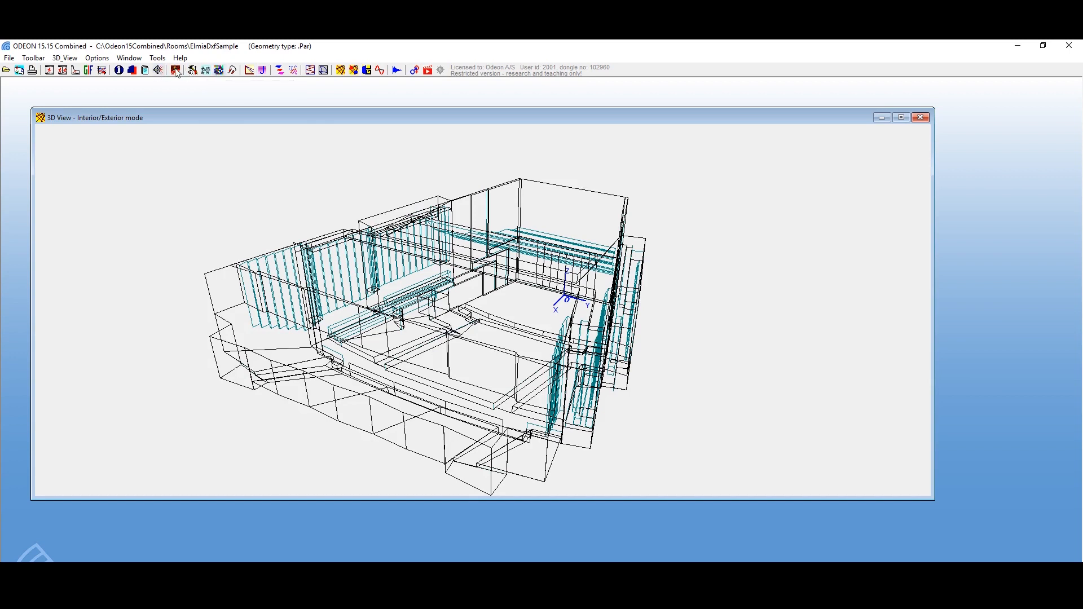
Step: Start the grid definition, automatically select receiver surfaces for the room, and go through the list of selected surfaces
left_click(219, 70)
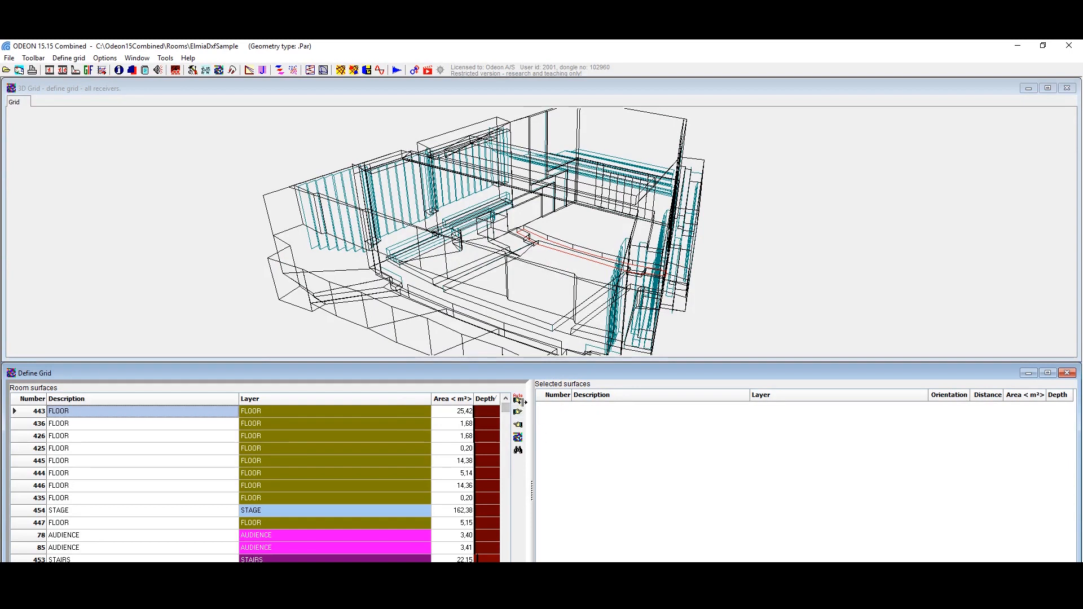
left_click(518, 398)
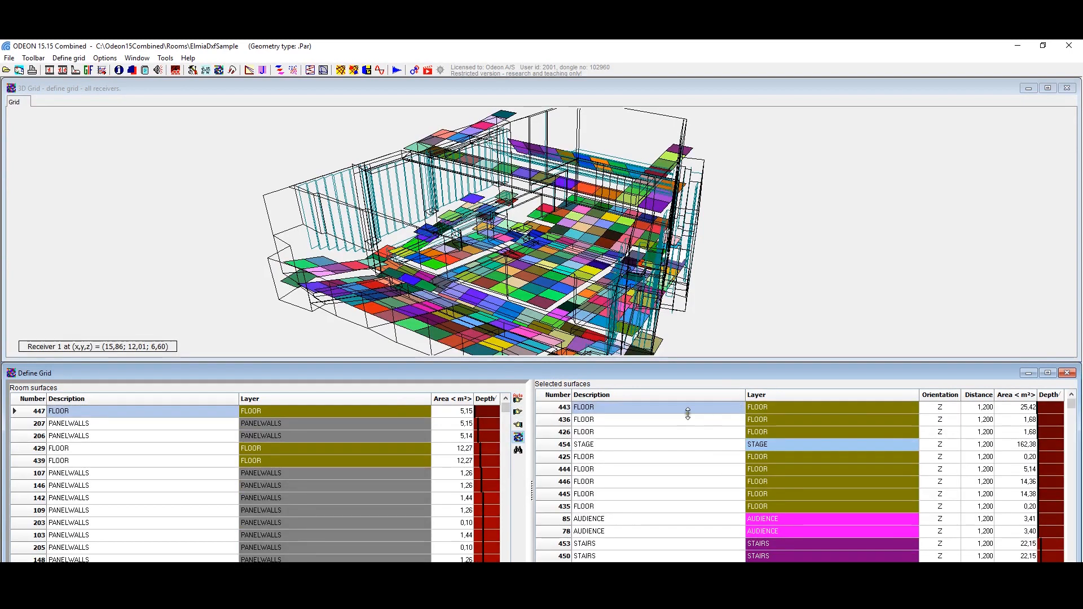
left_click(689, 485)
scroll(669, 442, "down", 4)
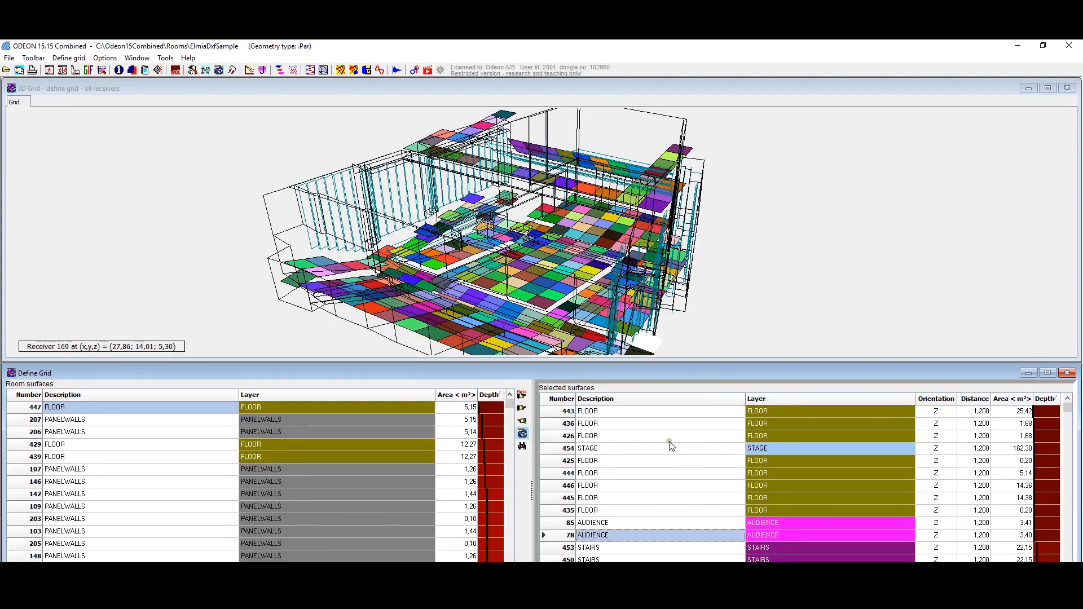
scroll(670, 446, "down", 10)
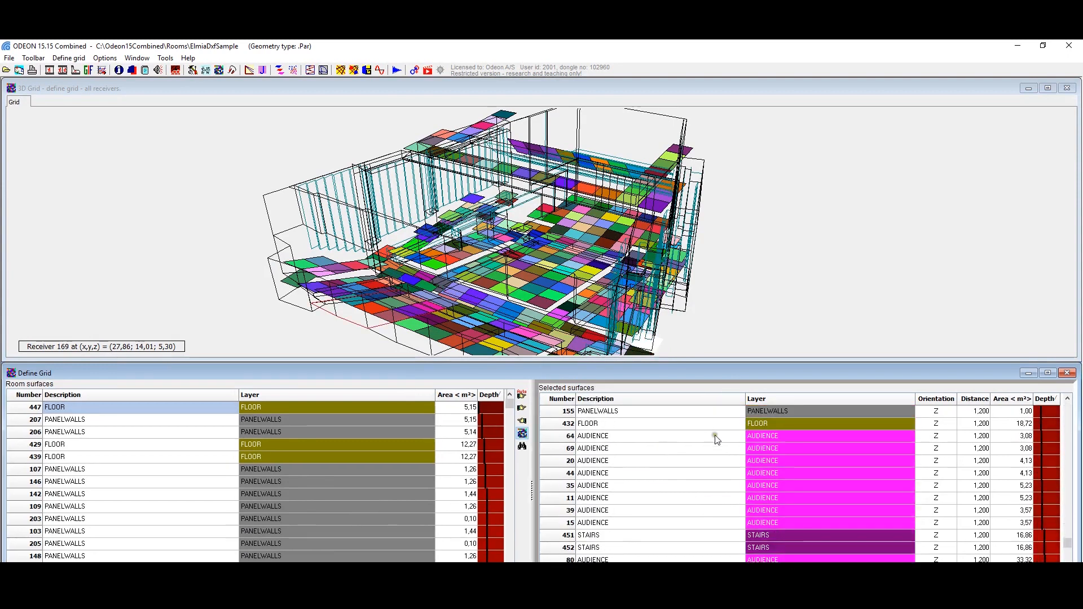
scroll(716, 435, "down", 3)
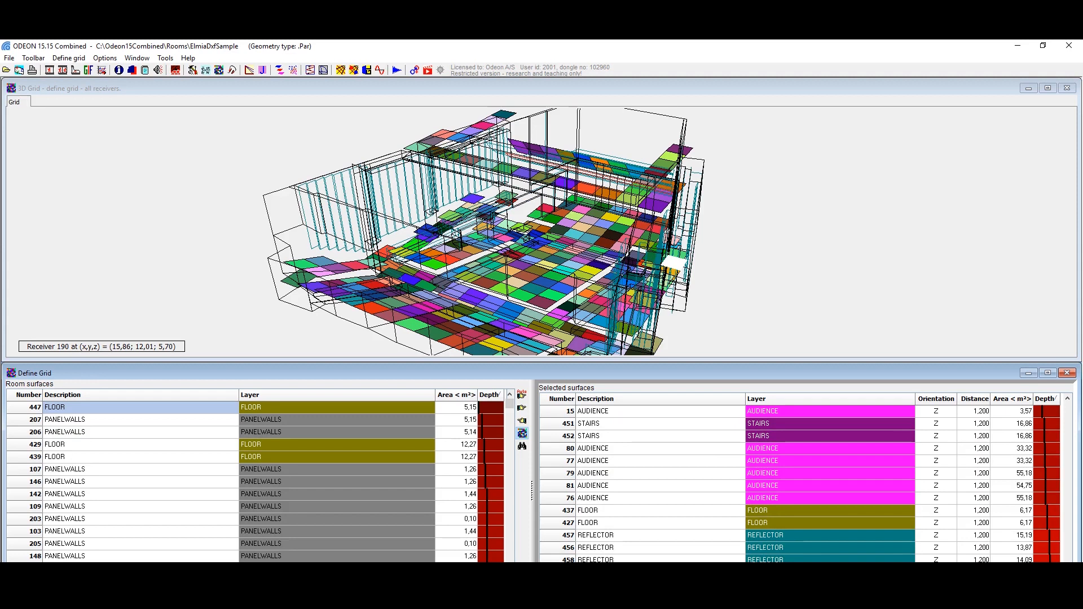
Step: Check the selected surfaces against the 3D view and deselect floor surface 427 and all surfaces listed after it, including the reflectors
left_click(522, 422)
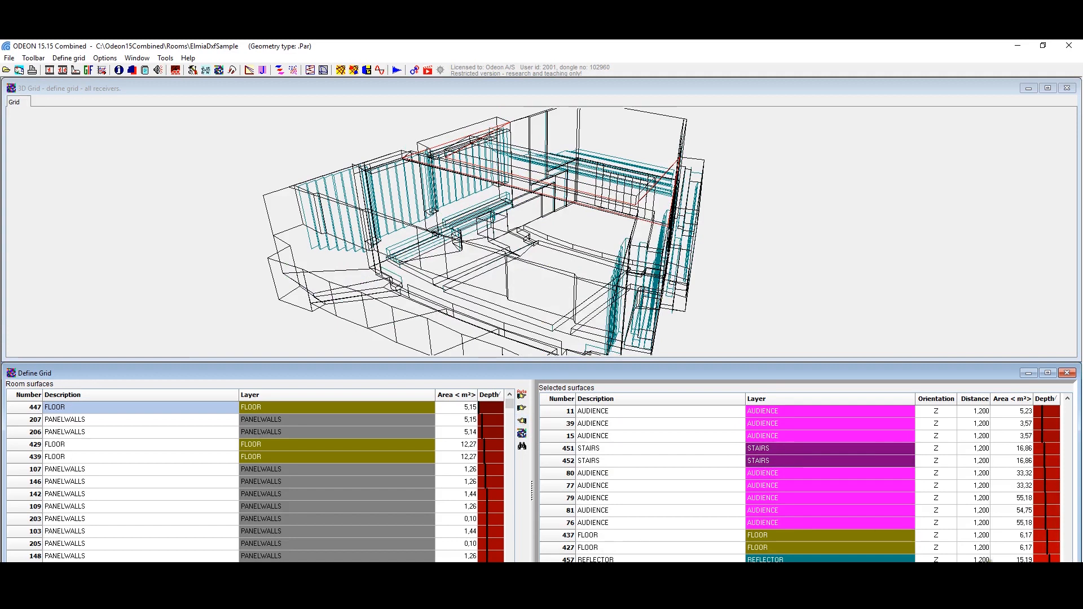
left_click(994, 525)
key("Up")
key("Up")
key("Up")
key("Up")
key("Up")
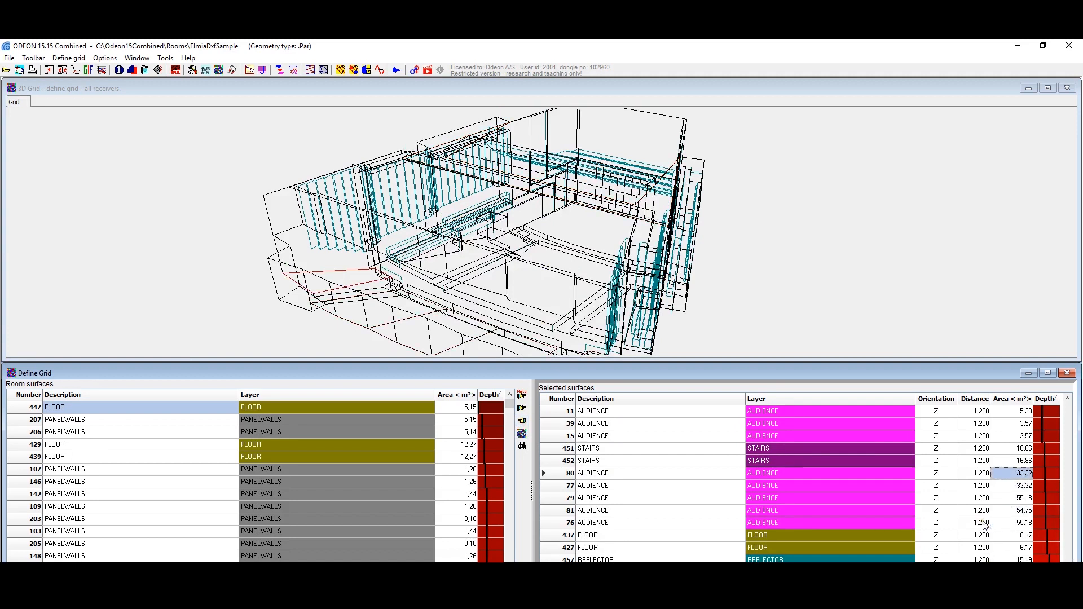
key("Down")
key("Down")
key("Down")
key("Down")
key("Down")
key("Down")
key("Down")
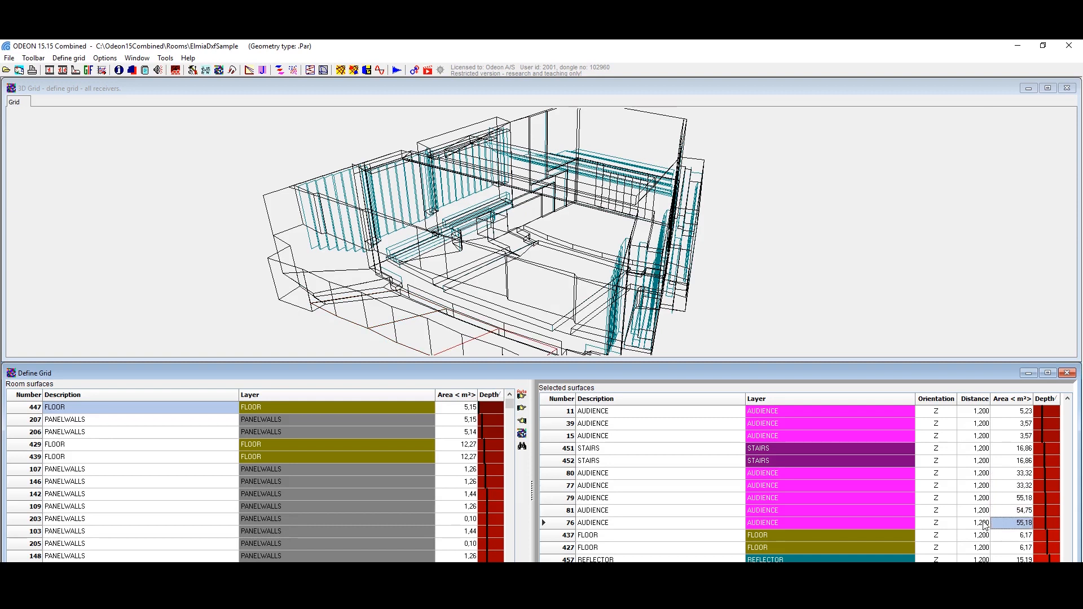
key("Down")
key("Up")
key("shift+Down")
key("shift+Down")
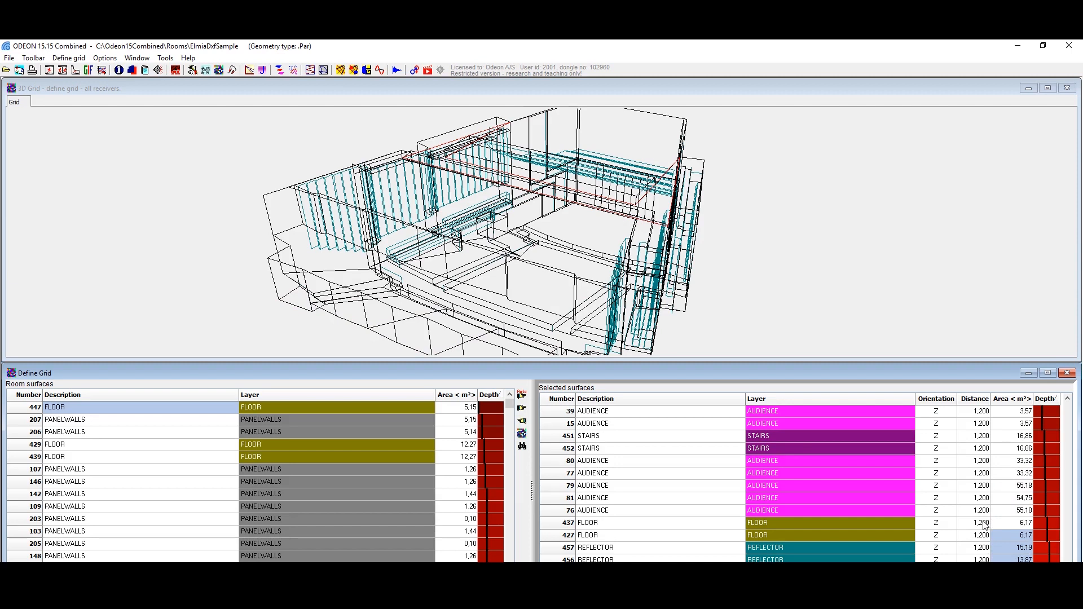
scroll(984, 525, "up", 2)
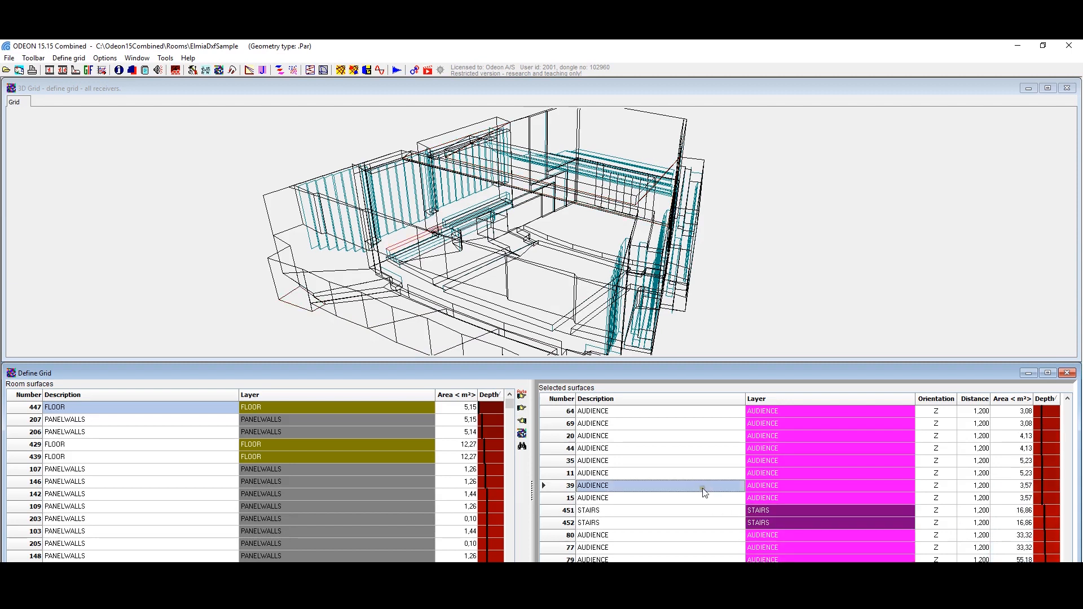
Step: Step through the remaining selected receiver surfaces and examine where each one lies in the room
scroll(806, 510, "down", 1)
left_click(807, 510)
key("Down")
key("Down")
key("Up")
key("Up")
key("Up")
key("Up")
key("Up")
key("Up")
key("Up")
key("Up")
key("Up")
key("Up")
key("Up")
key("Up")
key("Up")
key("Up")
key("Up")
key("Up")
scroll(799, 480, "up", 11)
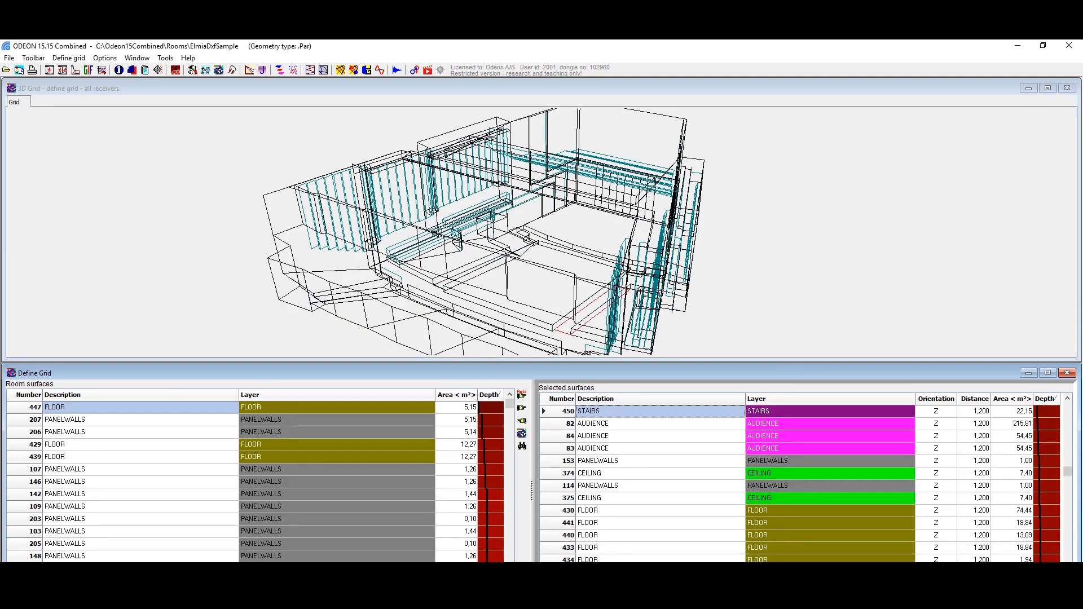
scroll(799, 480, "up", 2)
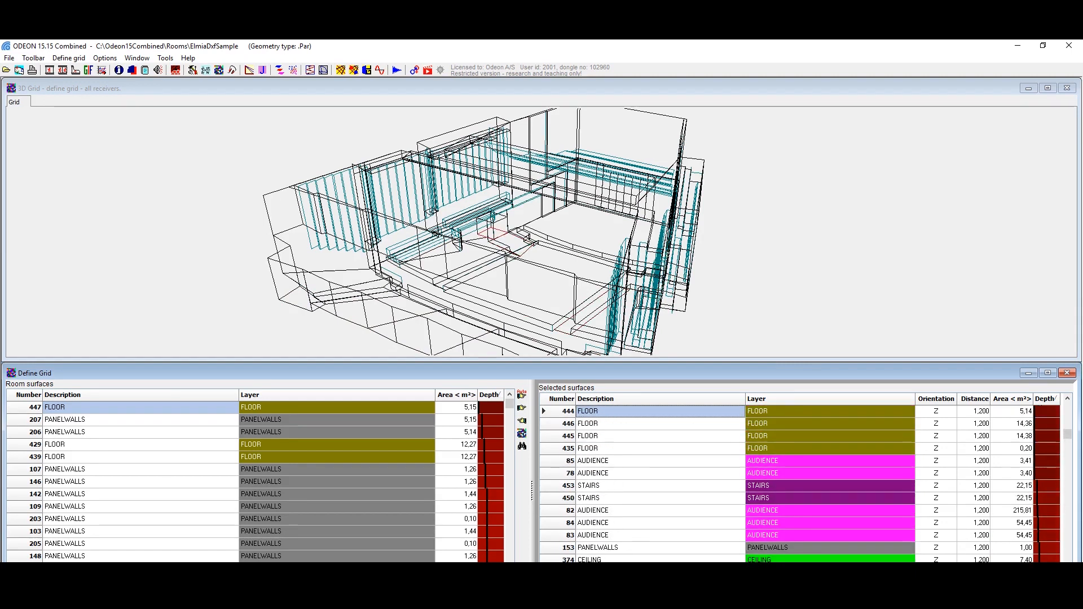
Step: Sort the selected receiver surfaces by layer and look through the FLOOR, PANELWALLS, STAGE and STAIRS entries
left_click(771, 550)
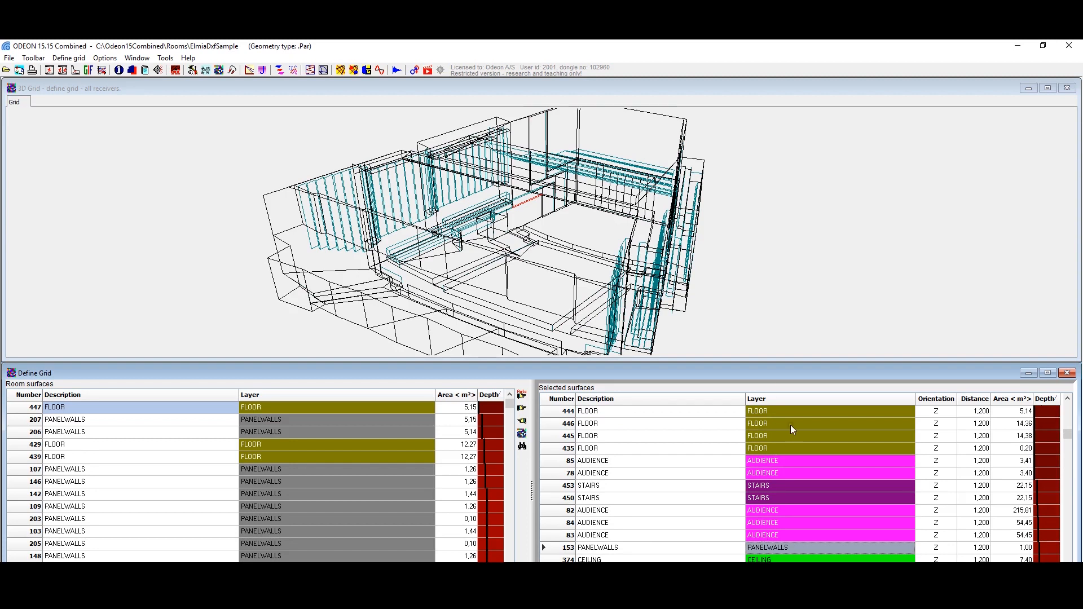
left_click(766, 398)
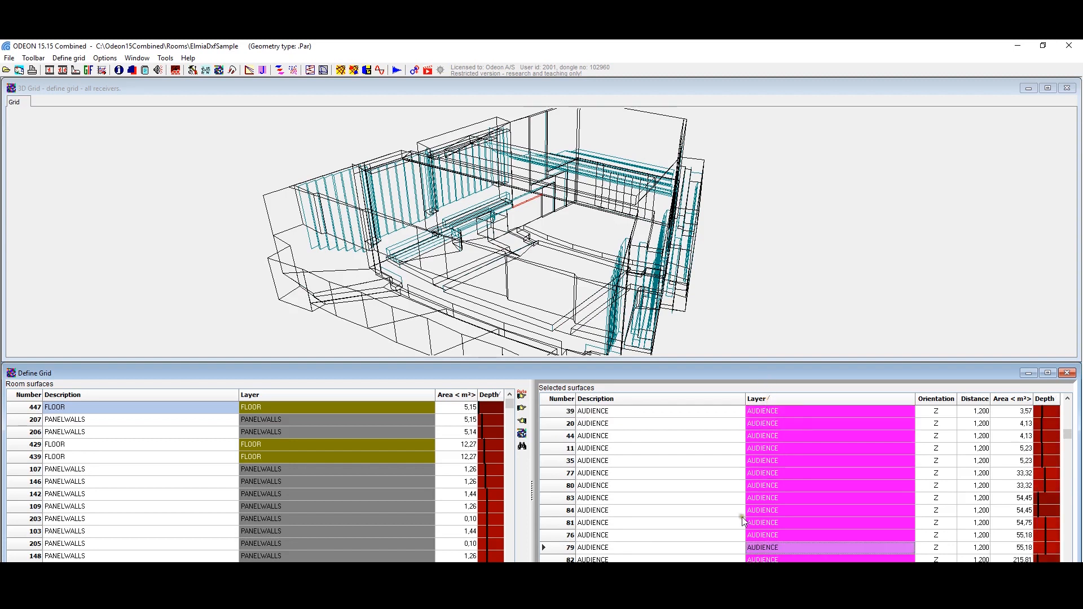
scroll(757, 511, "down", 2)
scroll(757, 511, "down", 5)
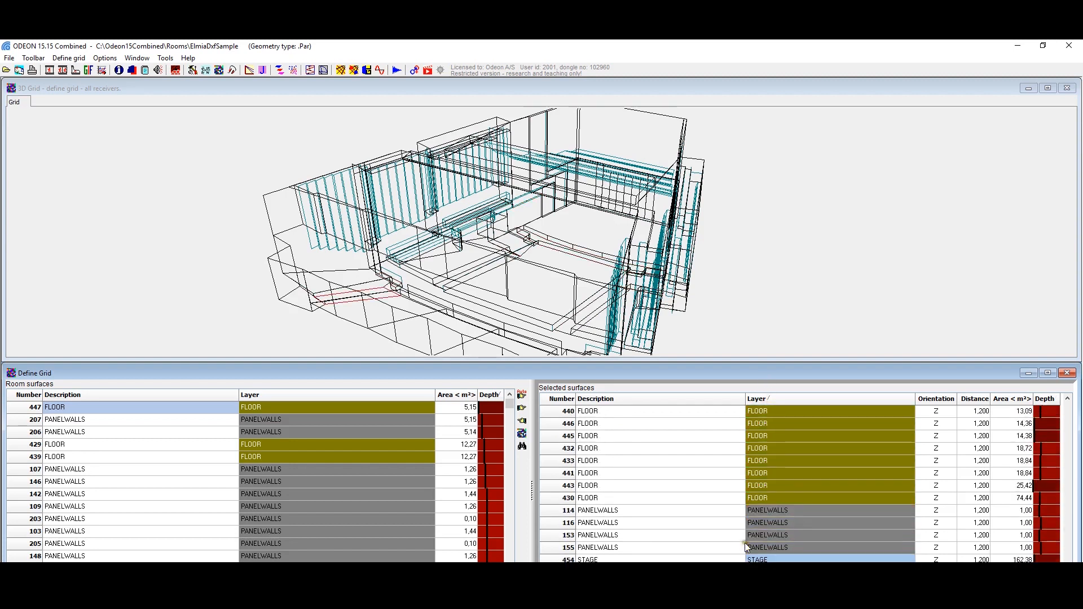
scroll(745, 553, "up", 12)
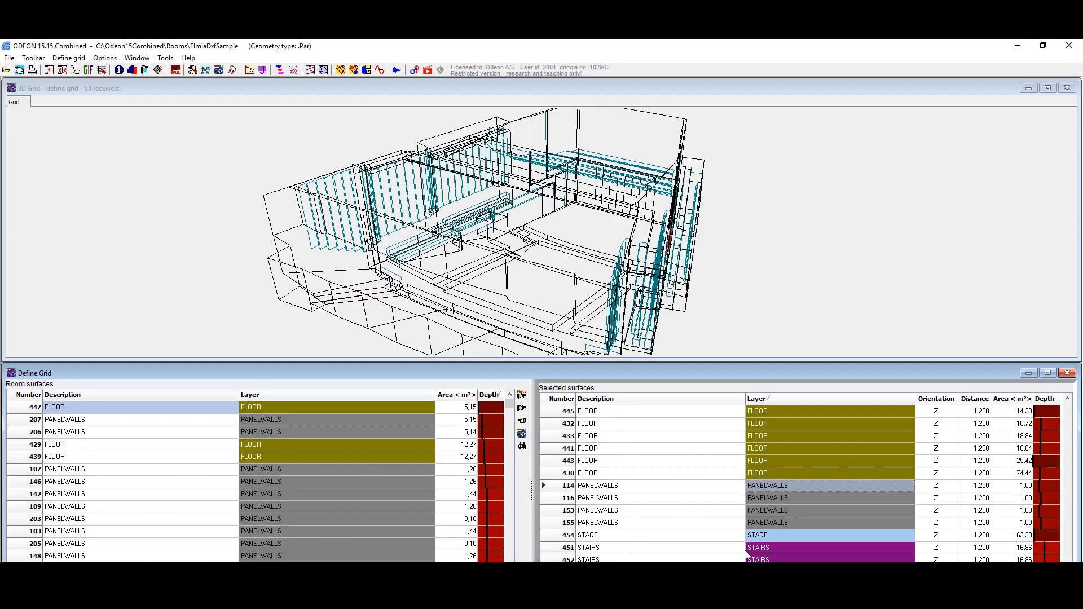
scroll(745, 550, "up", 4)
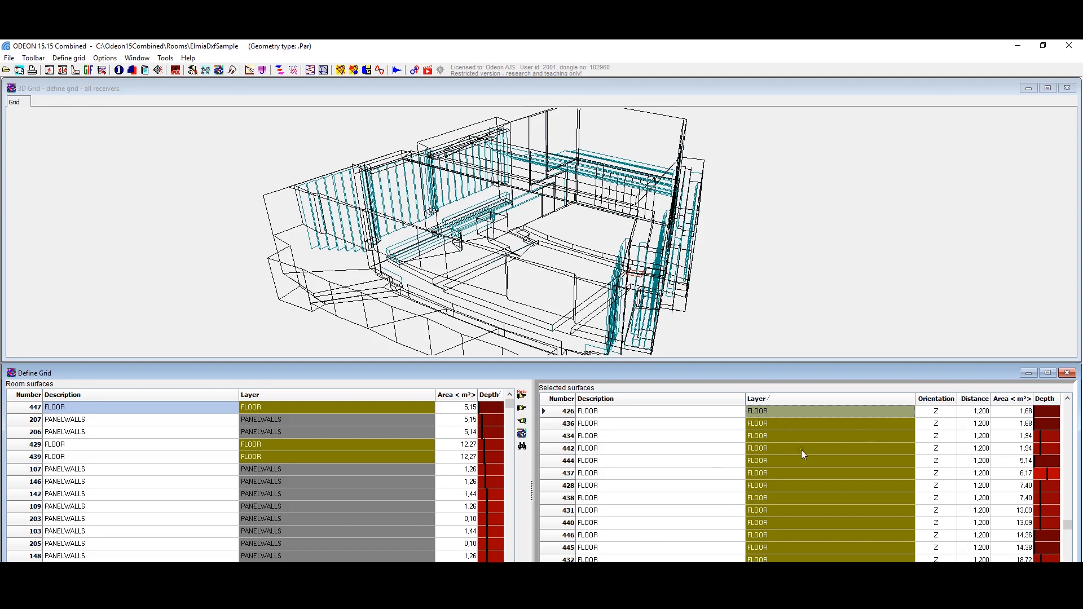
scroll(801, 449, "down", 20)
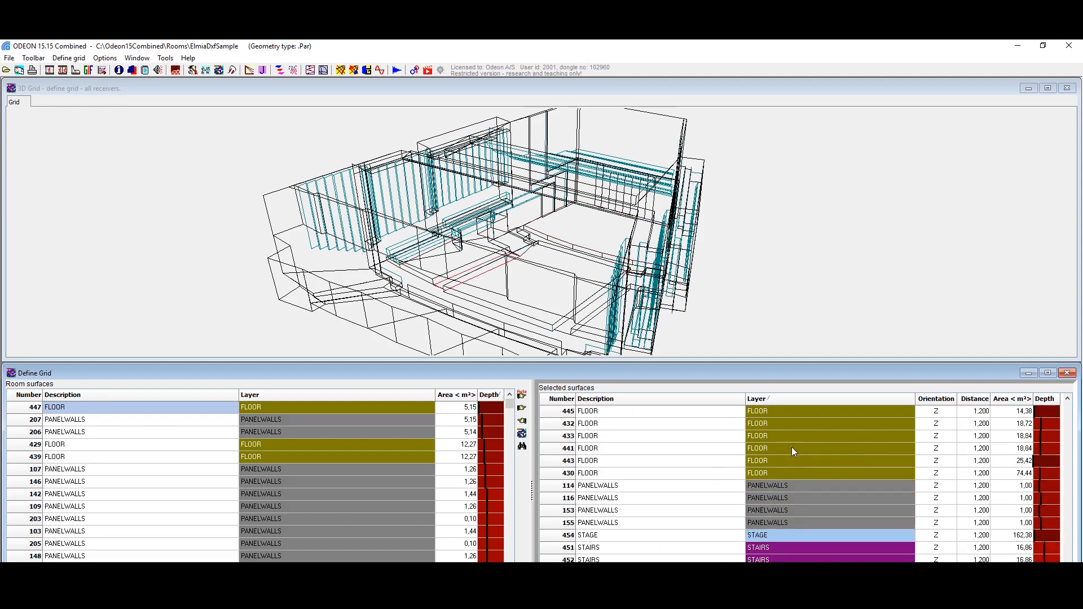
Step: Deselect the four PANELWALLS surfaces 114, 116, 153 and 155 as receiver surfaces
left_click(763, 484)
key("shift+Down")
key("shift+Down")
key("shift+Down")
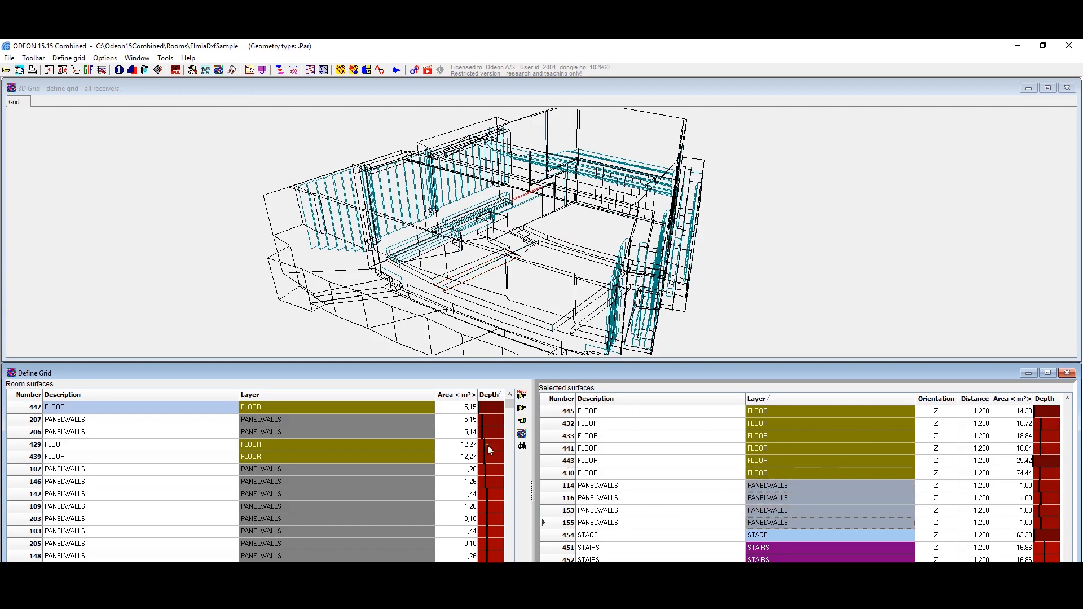
left_click(529, 421)
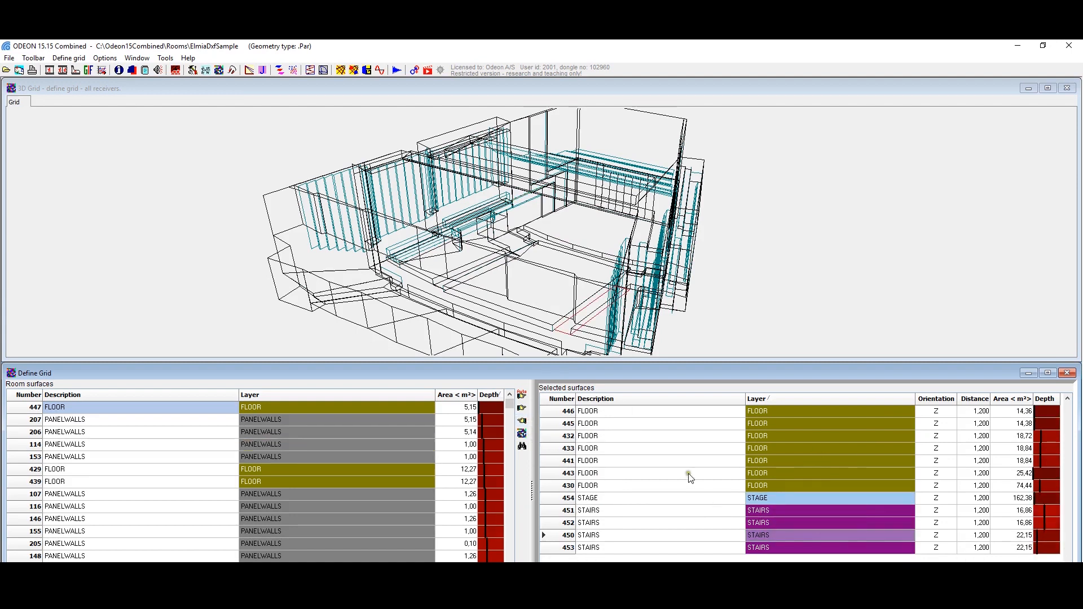
Step: Display the receiver grid in the 3D view, inspect it from another angle, and close the grid definition
left_click(523, 433)
mouse_move(542, 271)
left_mouse_down()
mouse_move(543, 215)
mouse_move(503, 202)
mouse_move(495, 250)
mouse_move(524, 265)
left_mouse_up()
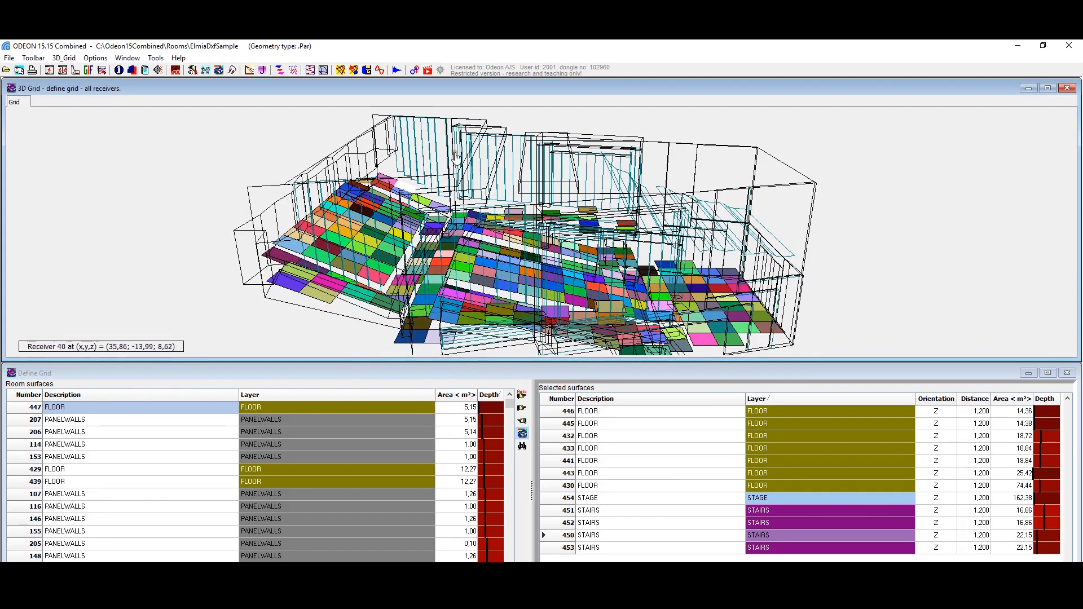
left_click(1063, 376)
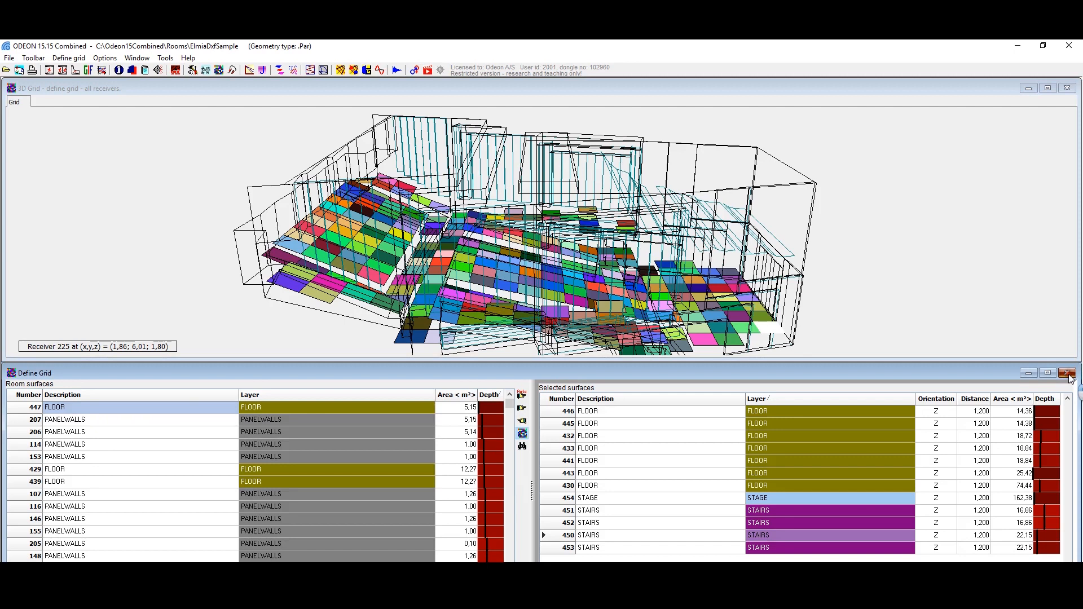
left_click(1068, 375)
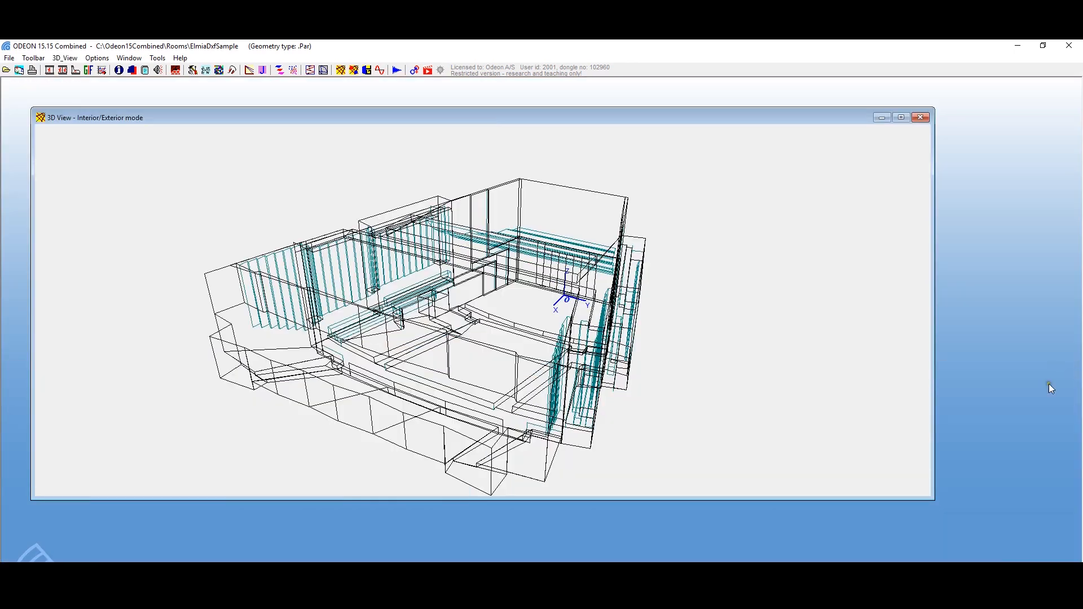
Step: Open the job list and activate point source P1 for job 1
left_click(261, 72)
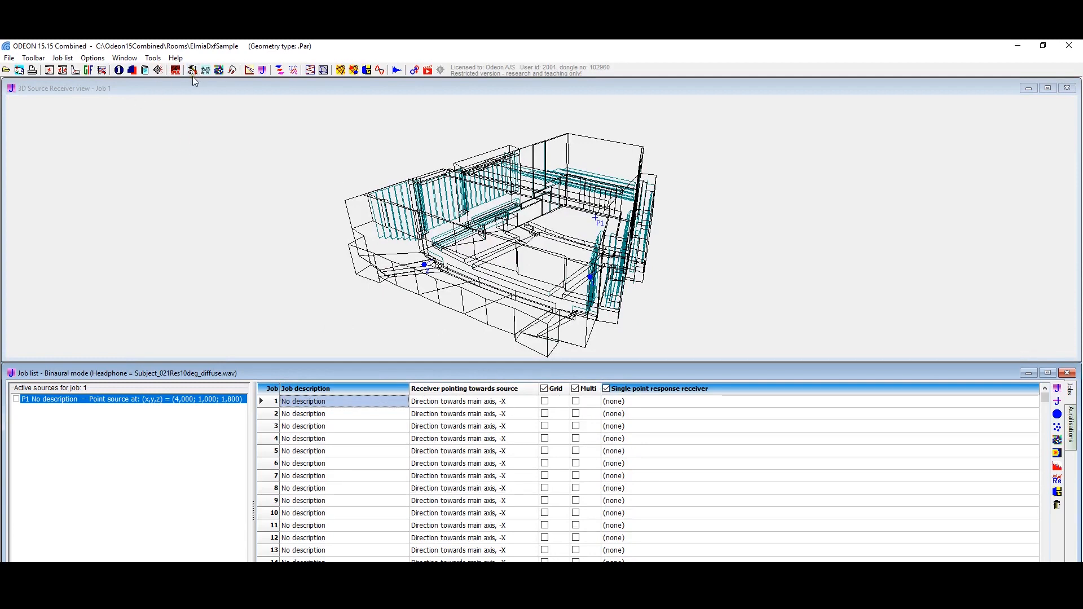
left_click(448, 401)
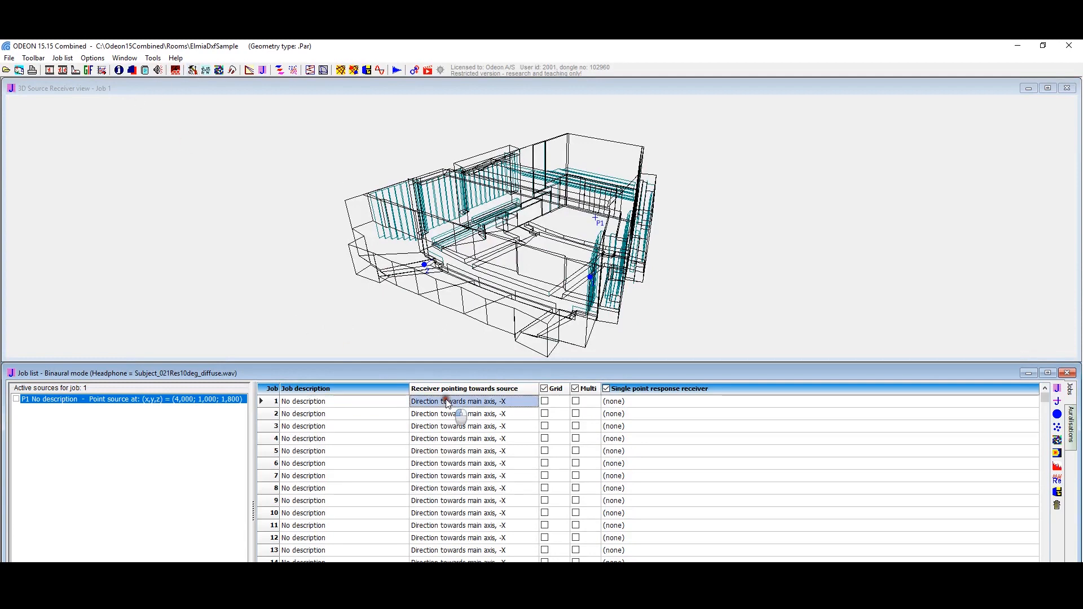
left_click(16, 399)
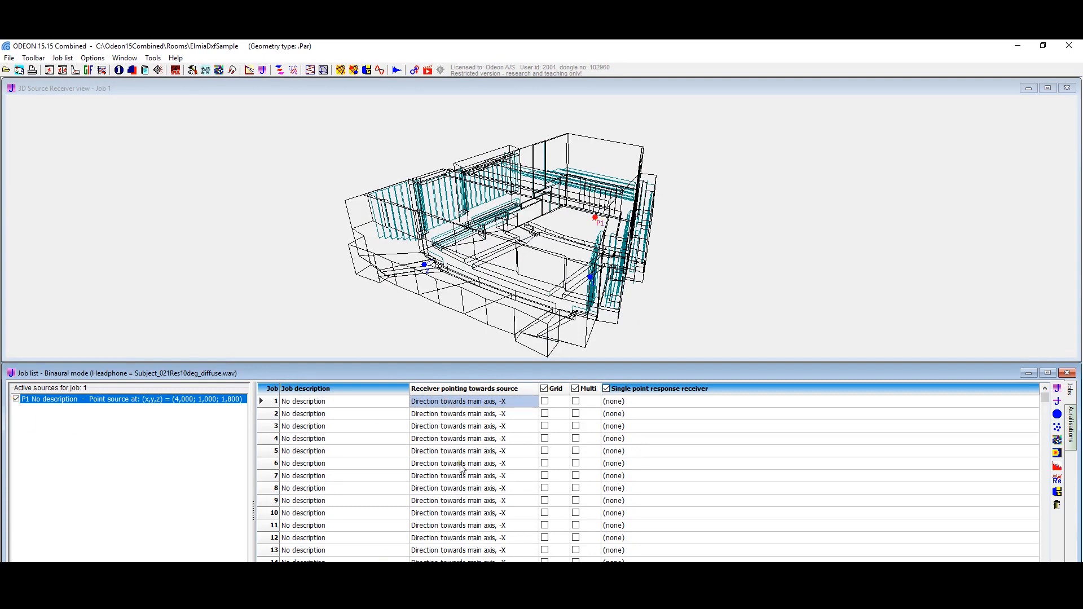
Step: Assign receiver 1 at (24,000; 9,000; 4,781) as the single point response receiver of job 1
left_click(619, 402)
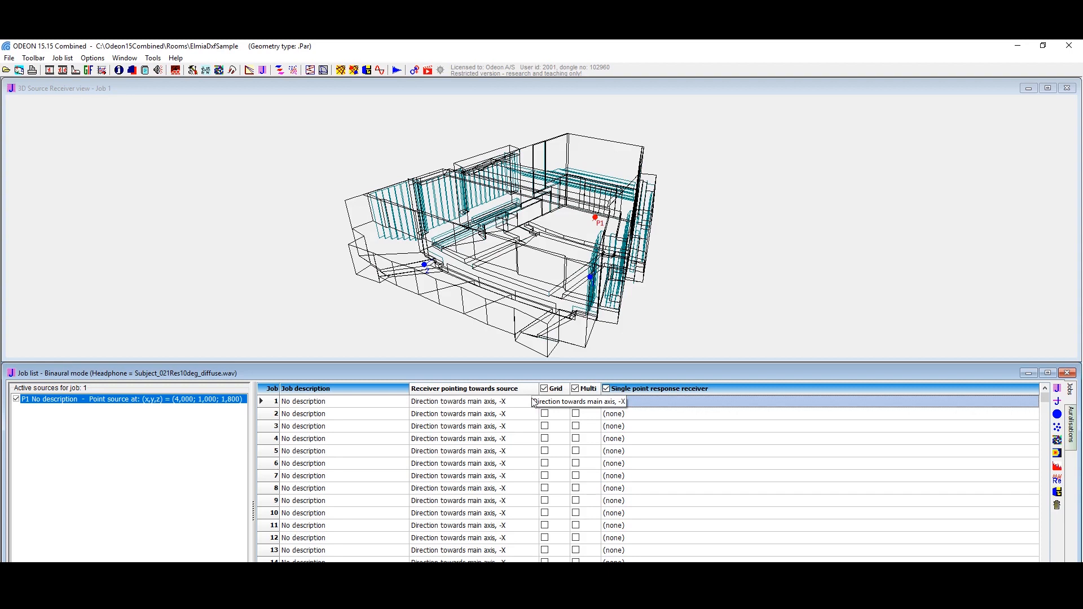
left_click(694, 402)
left_click(693, 403)
left_click(683, 403)
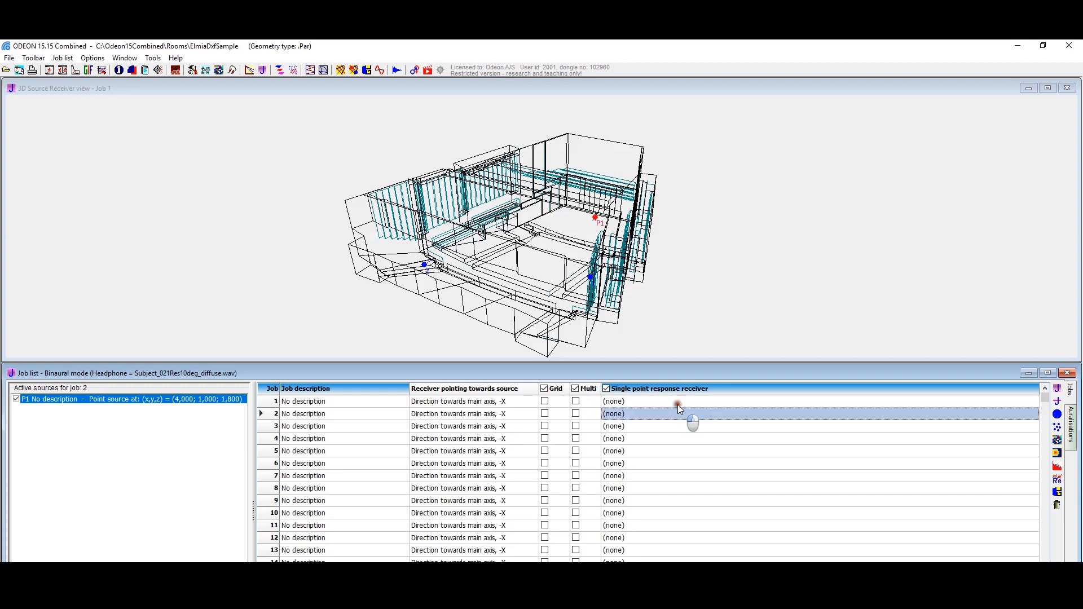
left_click(680, 403)
left_click(665, 427)
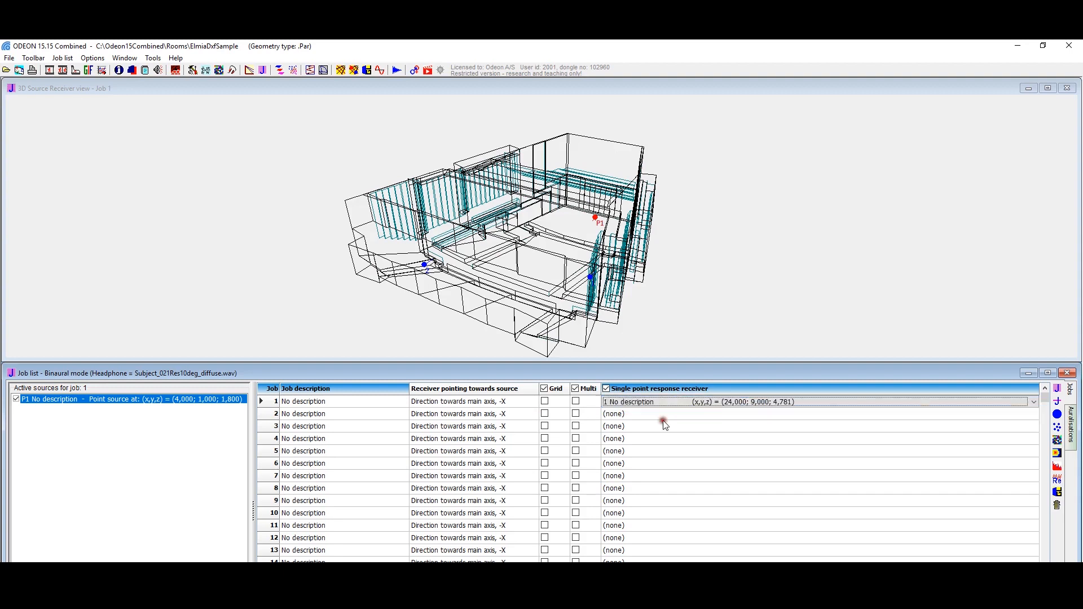
Step: Assign receiver 2 at (36,000; -7,500; 8,248) as the single point response receiver of job 2
left_click(656, 415)
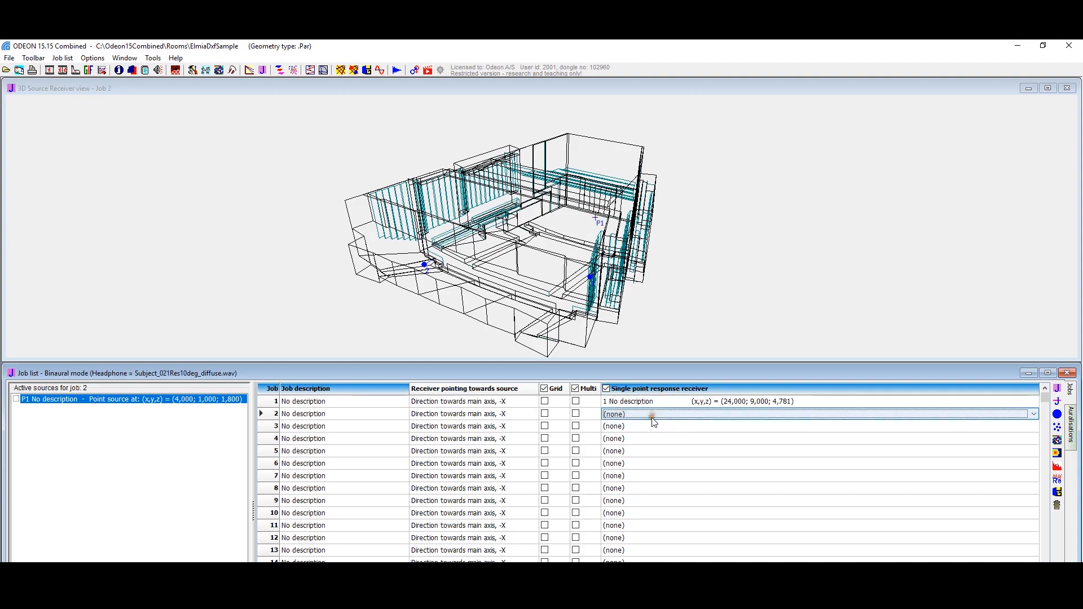
left_click(653, 416)
left_click(638, 441)
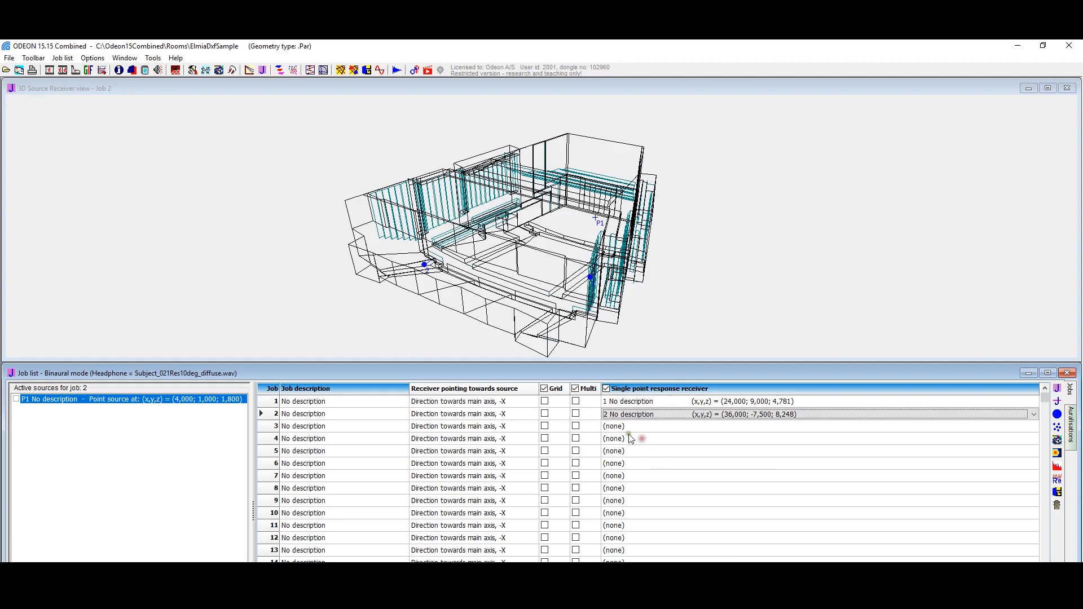
left_click(582, 414)
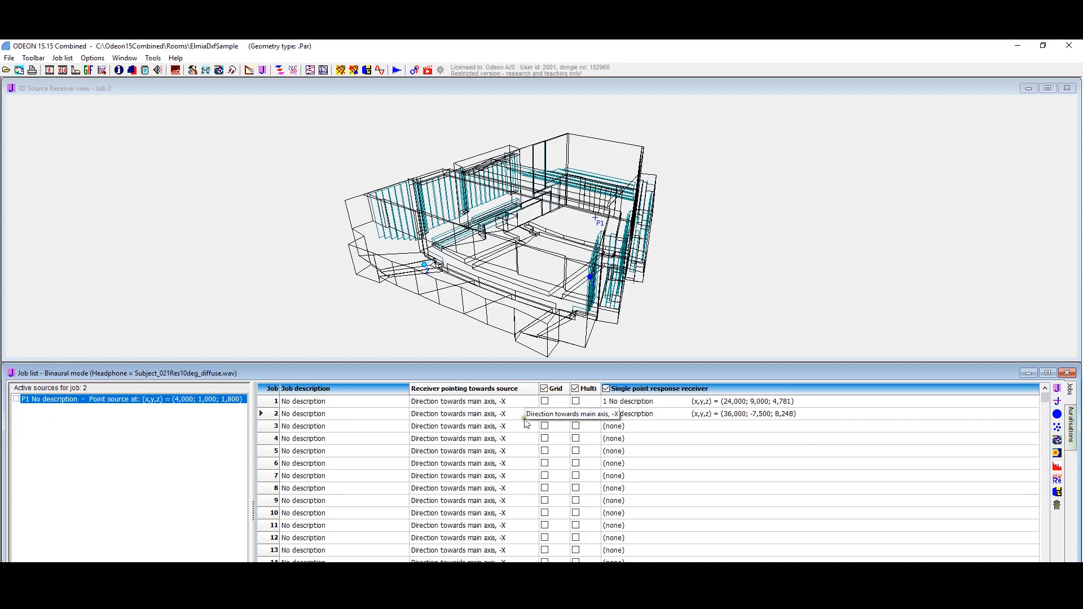
Step: Enable the grid and multi point responses for job 1 and run all jobs
left_click(544, 403)
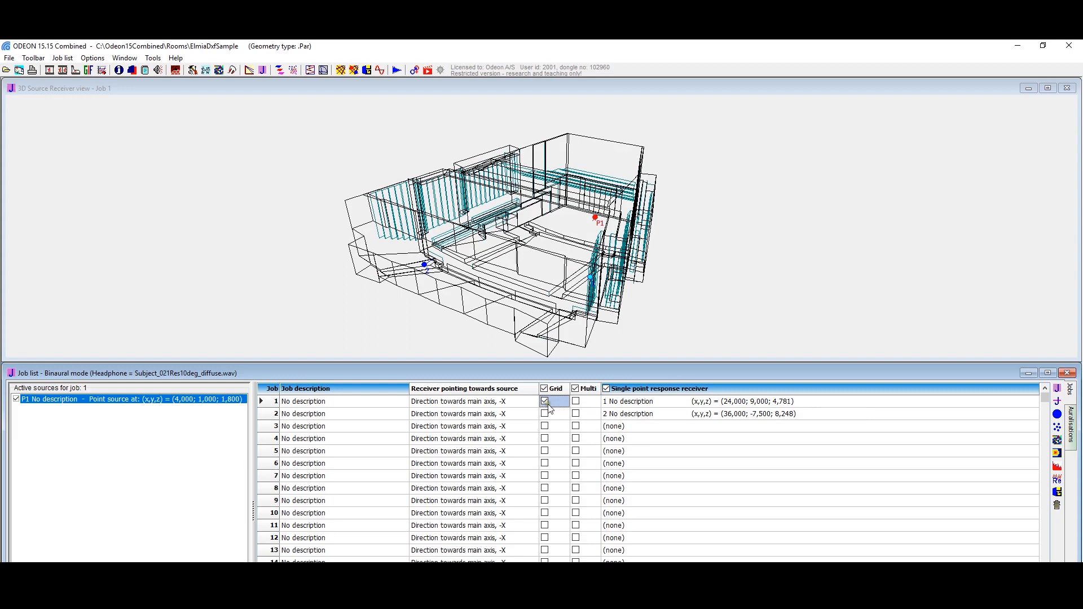
left_click(575, 401)
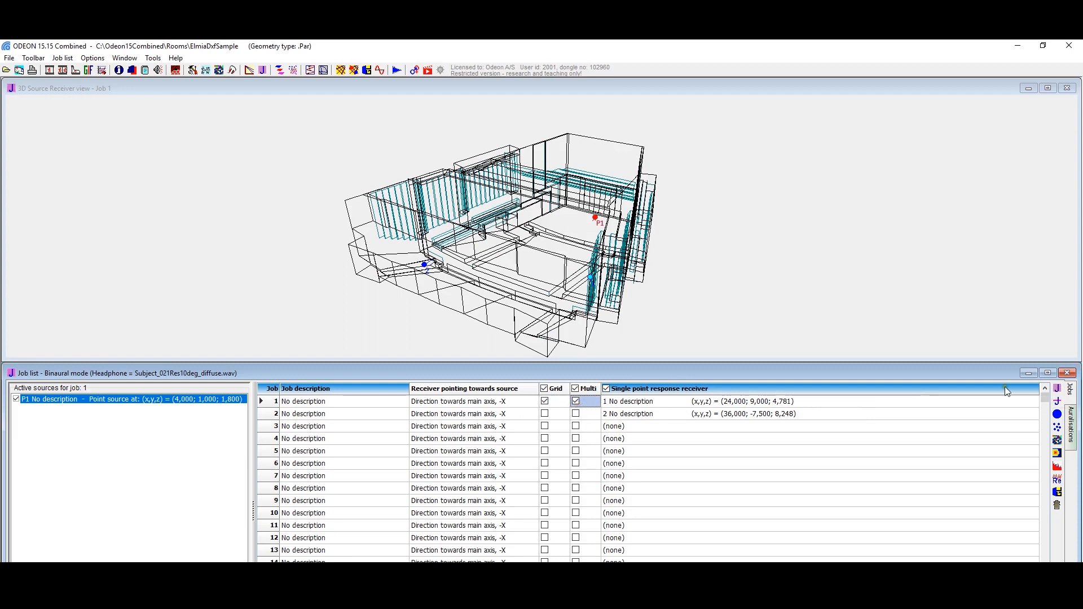
left_click(1058, 395)
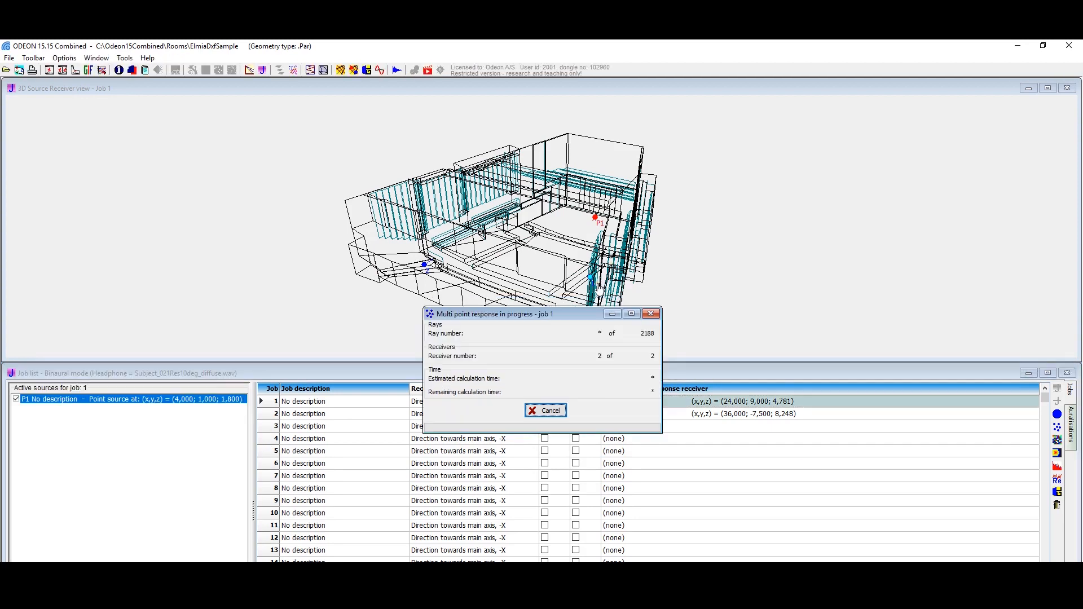
left_click(720, 379)
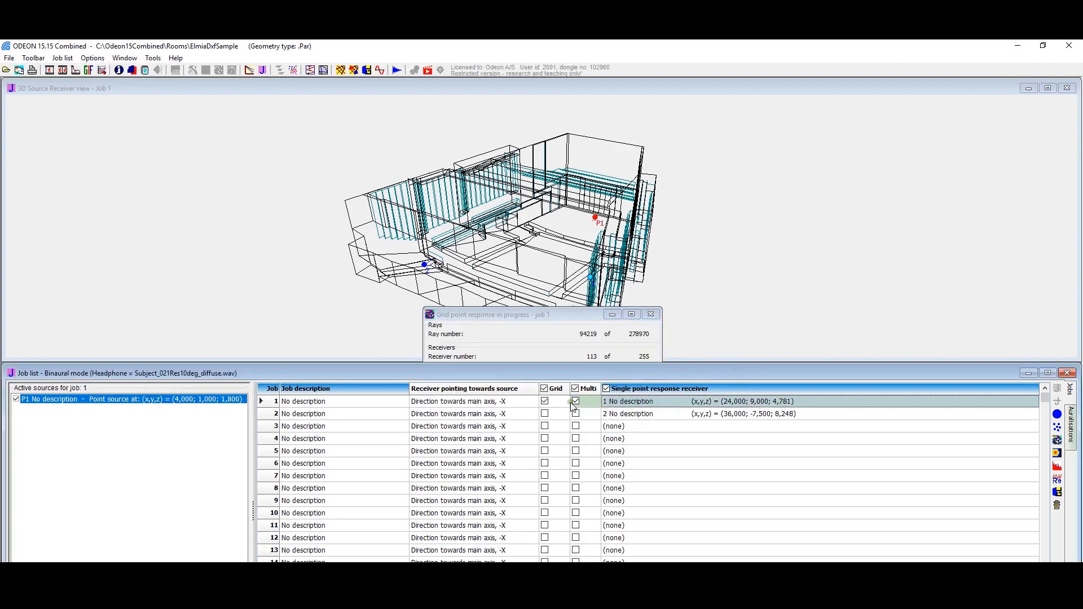
Step: Open the single point response of job 1 and examine its energy parameters as bar charts and in the table
left_click(1056, 414)
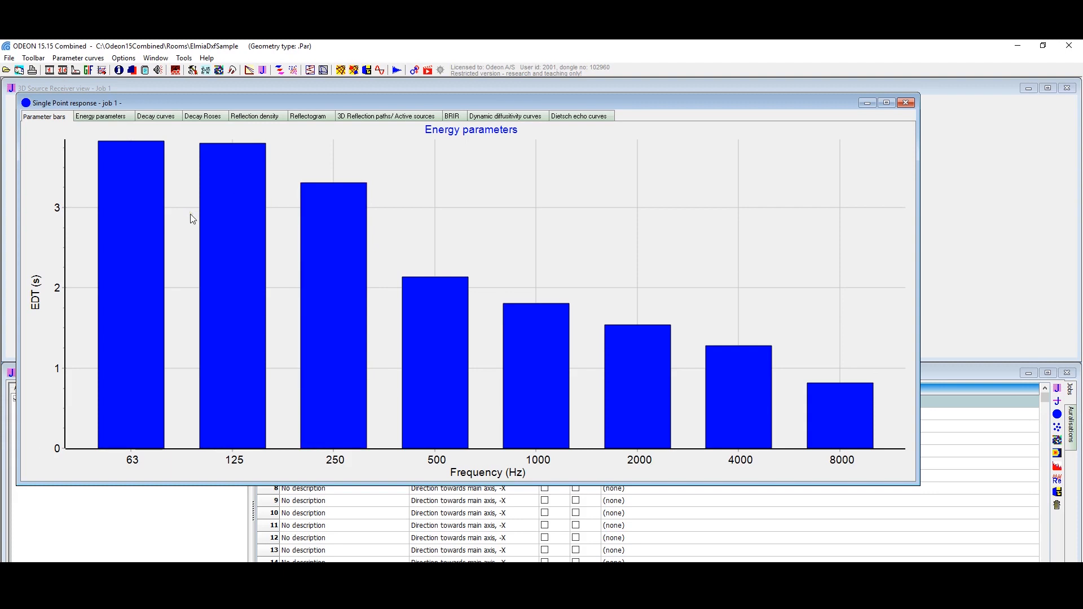
key("Down")
key("Down")
key("Down")
key("Down")
key("Down")
key("Down")
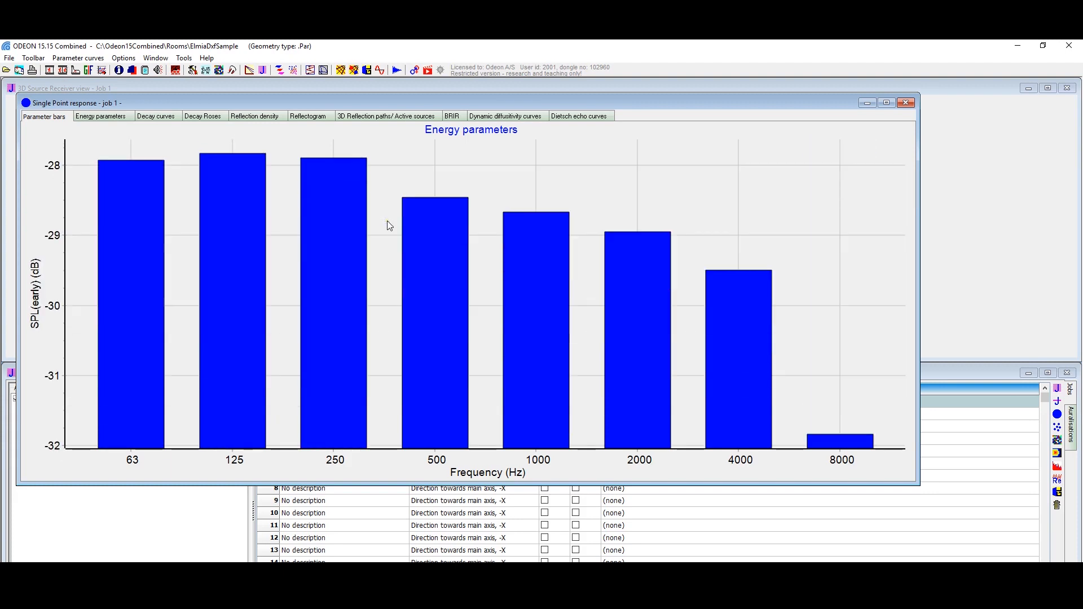
key("Down")
key("Down")
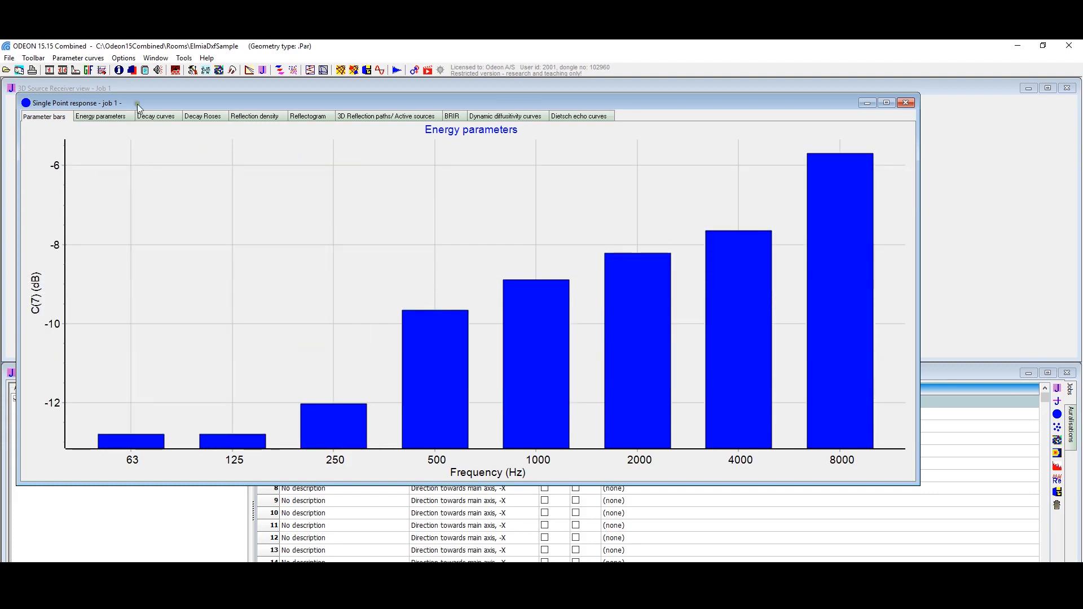
left_click(115, 115)
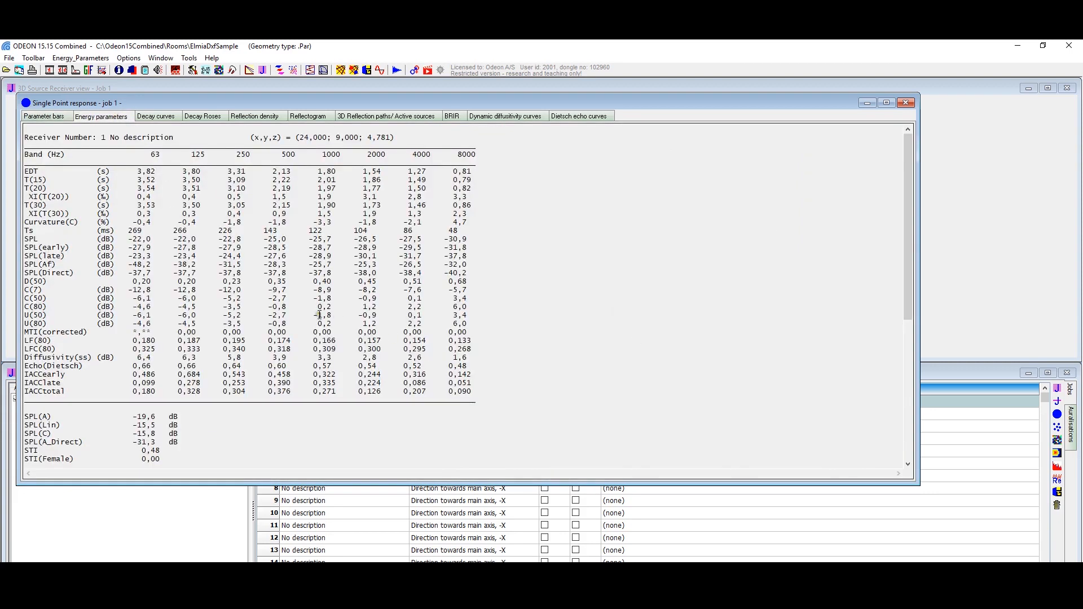
mouse_move(908, 195)
left_mouse_down()
mouse_move(859, 388)
mouse_move(903, 179)
left_mouse_up()
Step: Examine job 1's decay curves, including those at 1000 Hz, together with its decay roses and reflection density
left_click(151, 116)
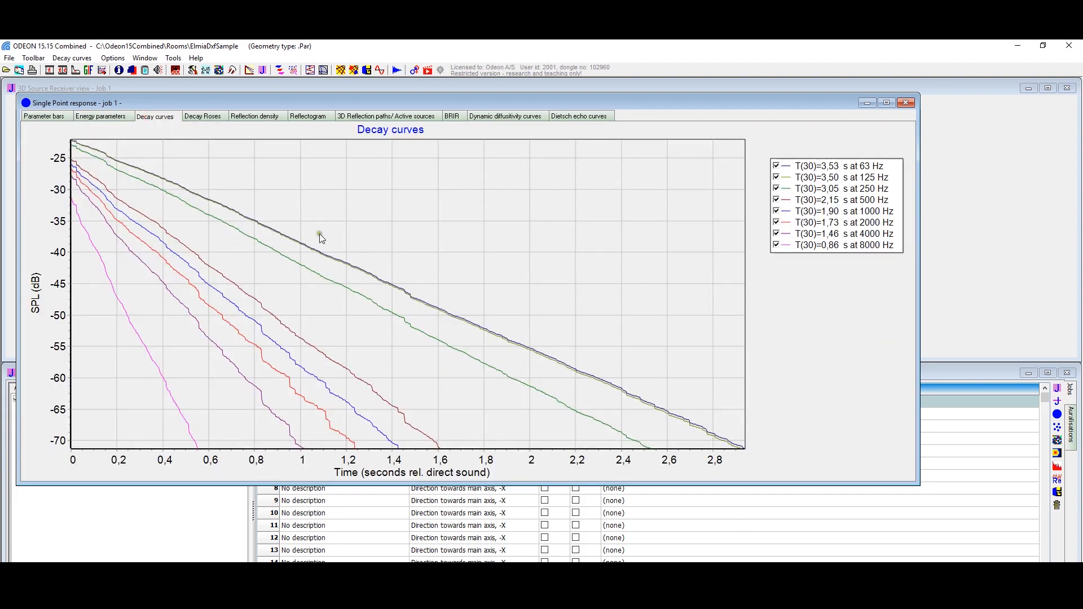
left_click(220, 287)
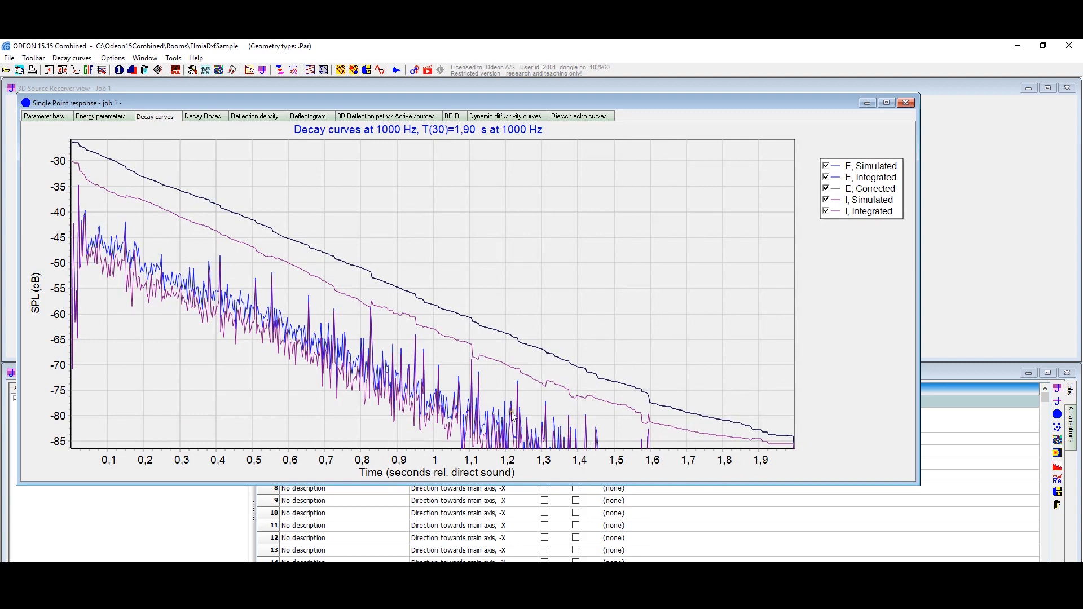
left_click(207, 117)
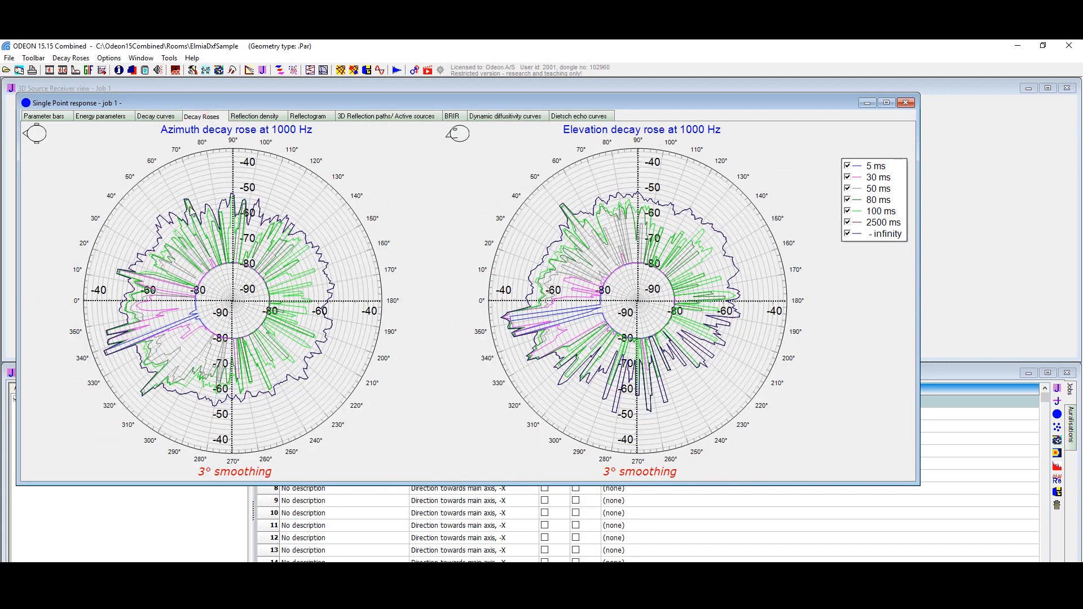
left_click(261, 116)
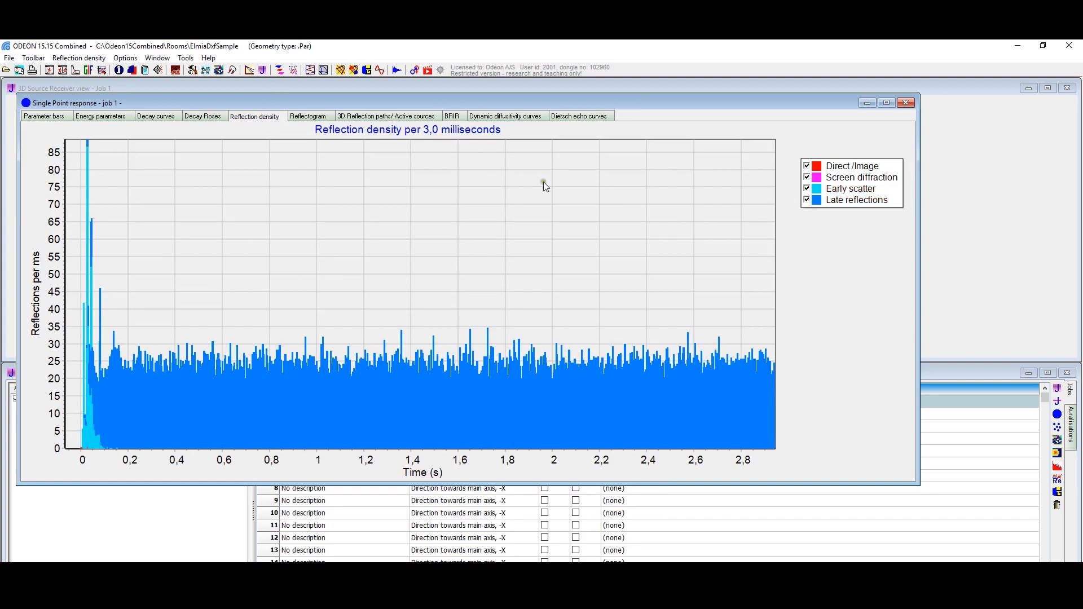
Step: Select the fifth reflection in the reflectogram and inspect its reflection path in the 3D room from several angles
left_click(331, 117)
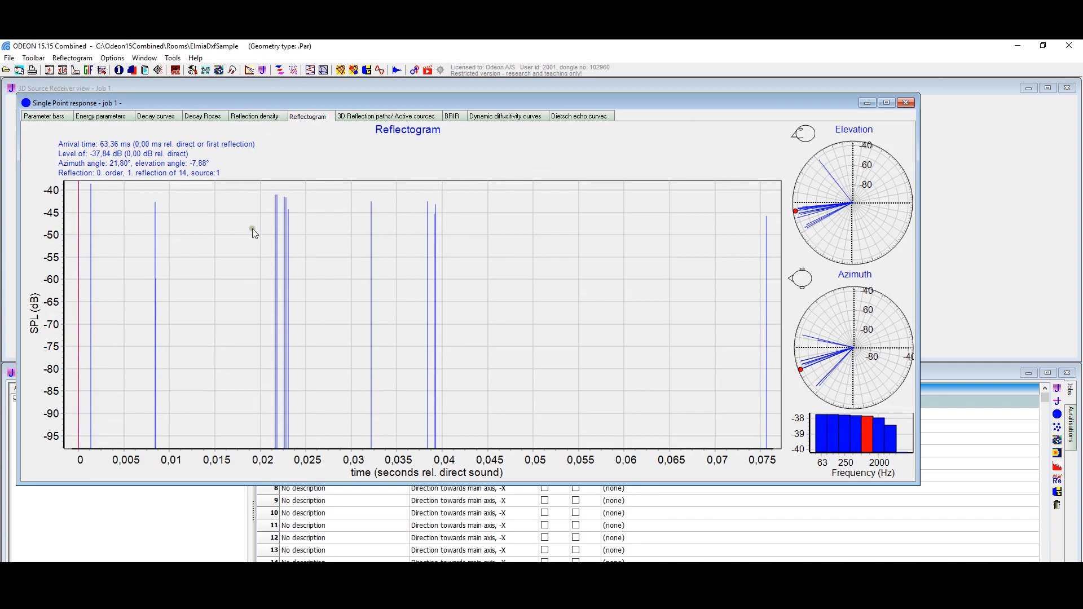
left_click(277, 198)
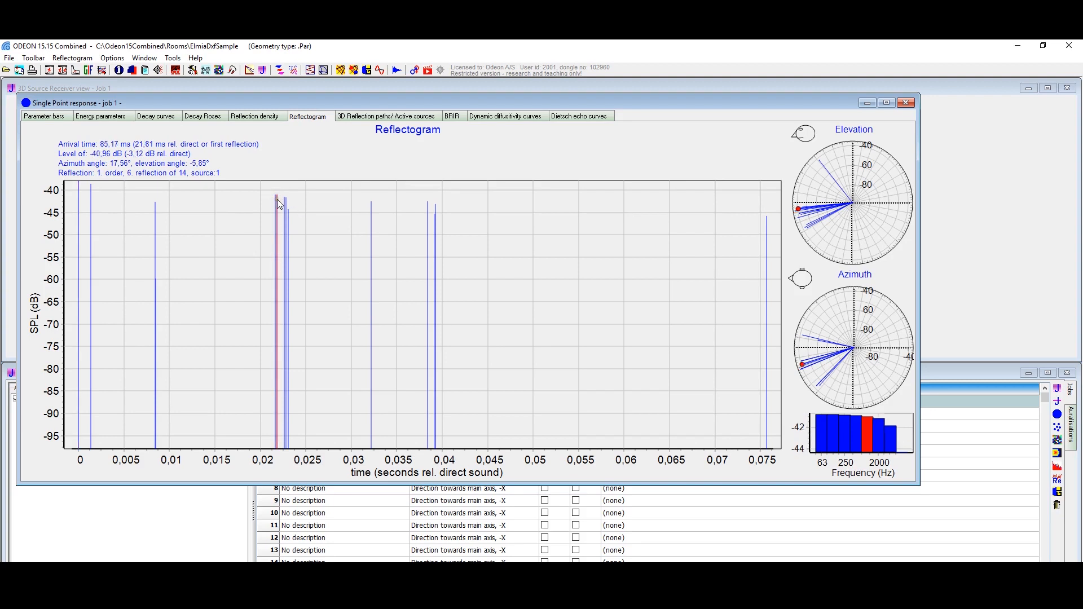
key("Left")
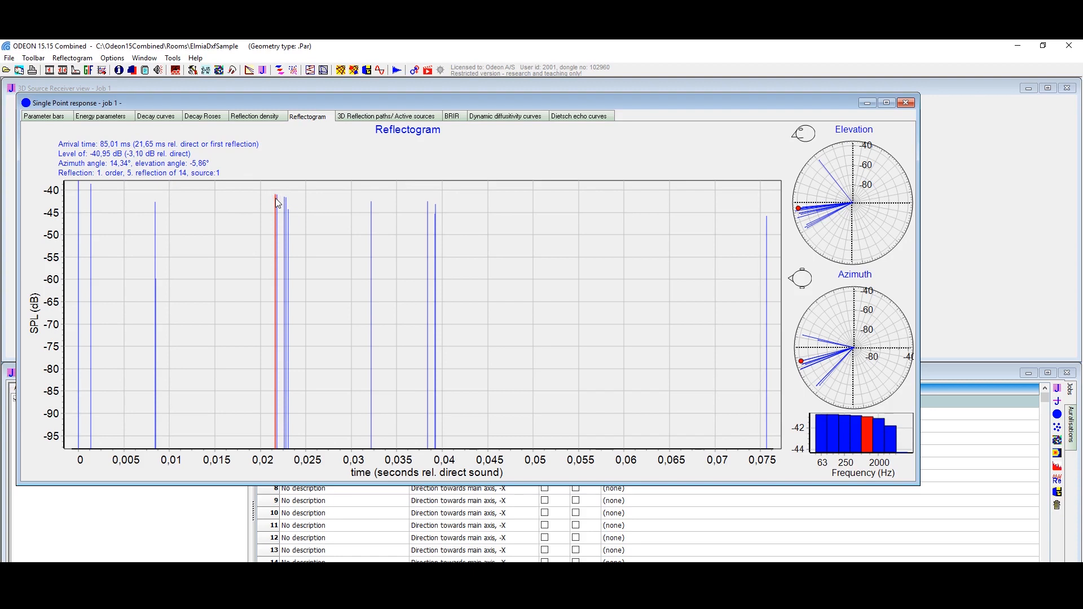
double_click(275, 199)
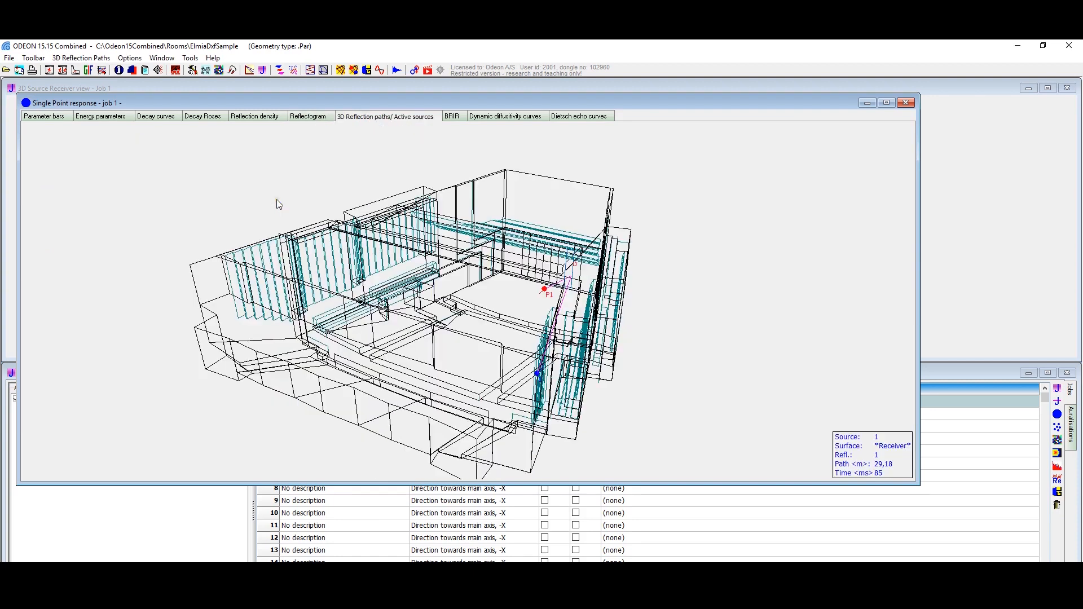
left_click_drag(395, 243, 447, 302)
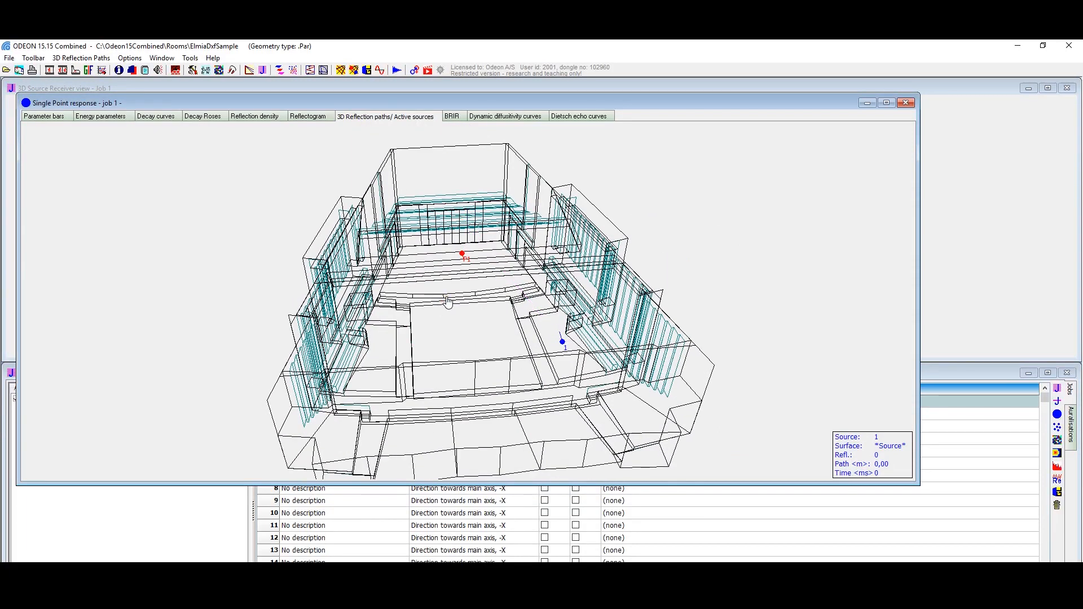
left_click_drag(484, 294, 507, 251)
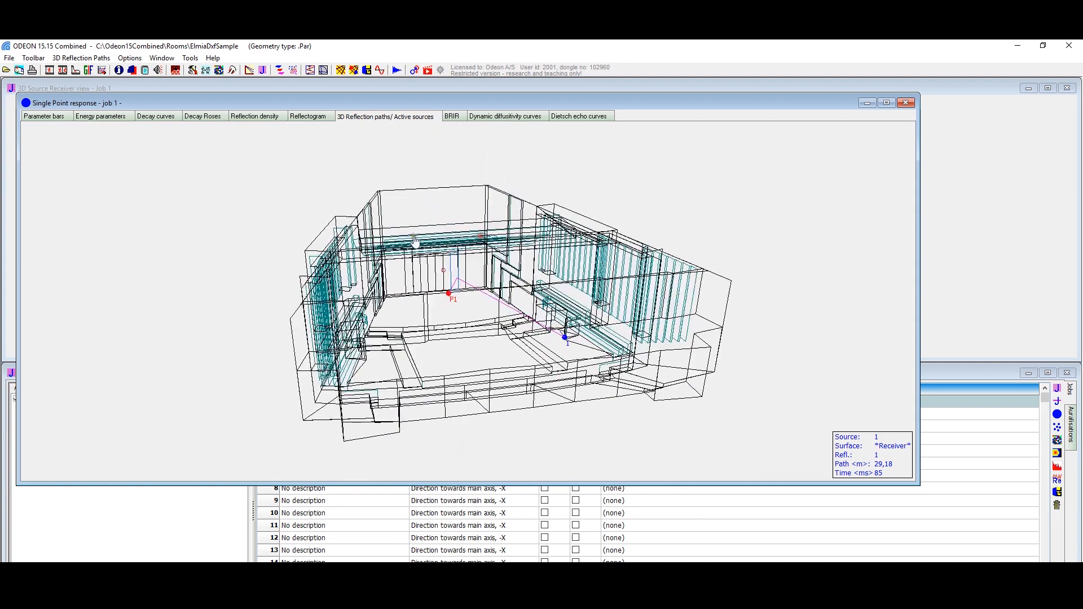
Step: Select the last reflection in the reflectogram and inspect its path in the 3D room from other angles
left_click(308, 116)
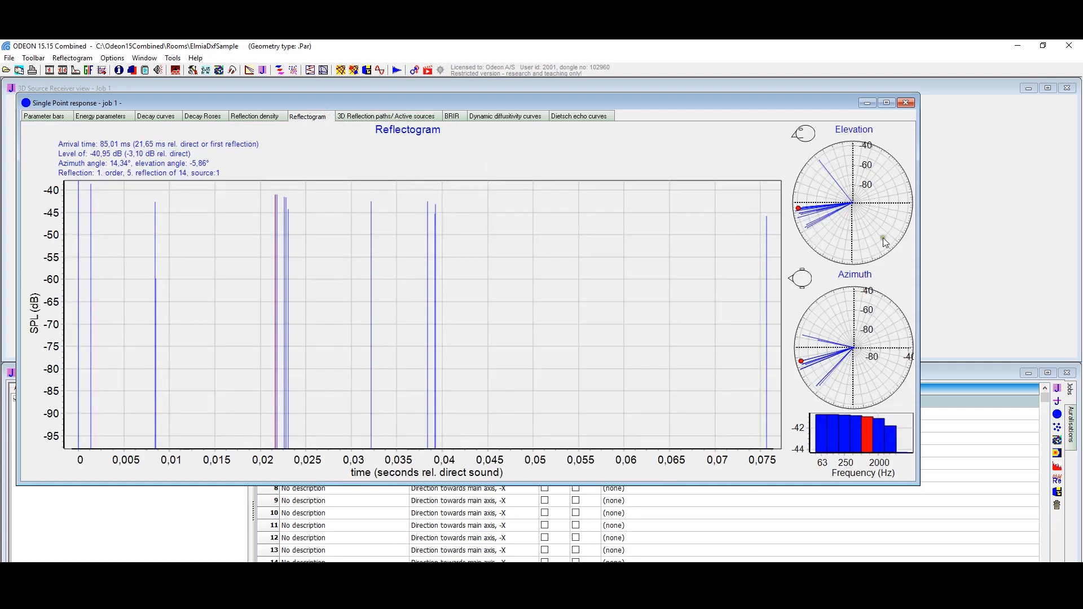
left_click(766, 222)
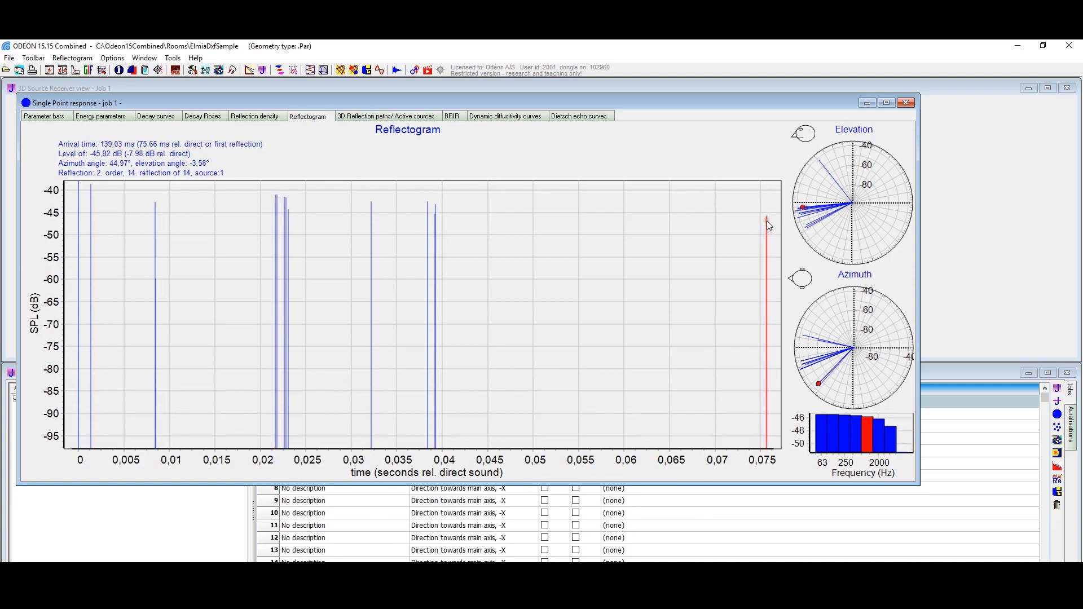
double_click(766, 221)
left_click_drag(657, 289, 586, 451)
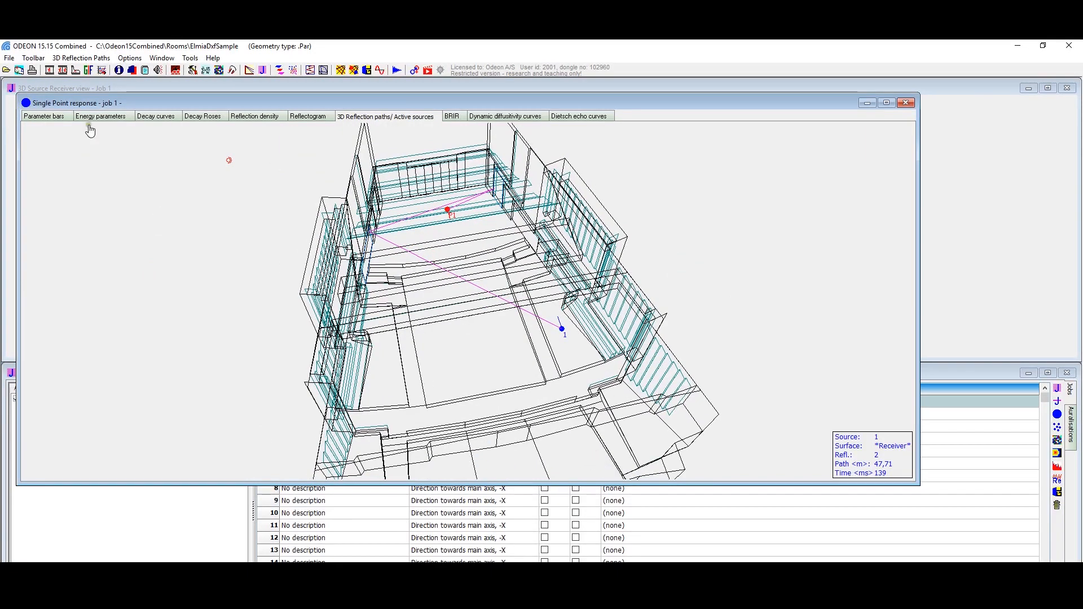
left_click(80, 58)
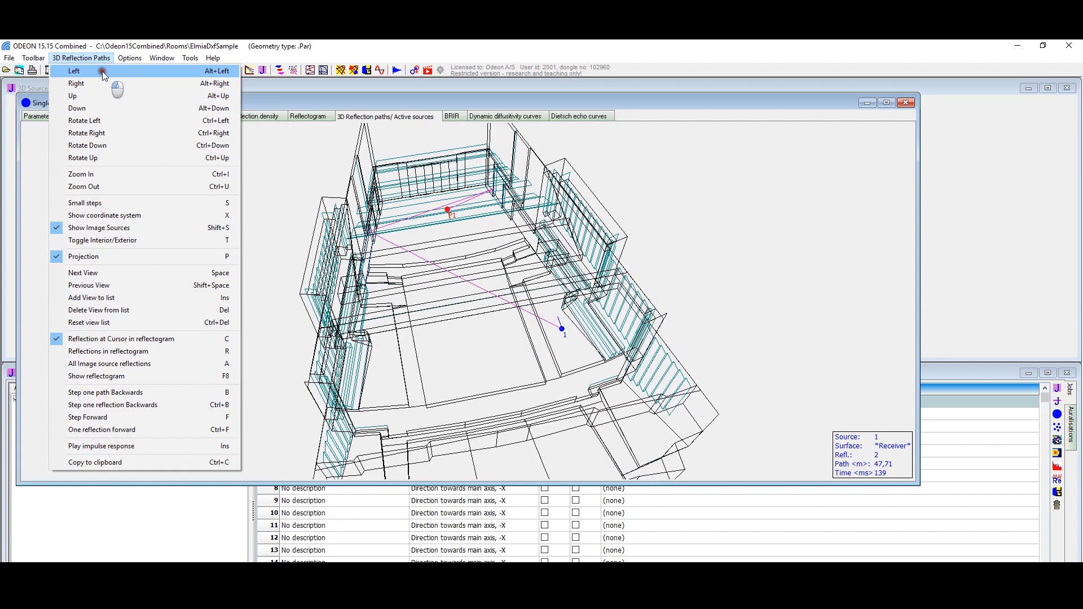
left_click_drag(545, 323, 446, 165)
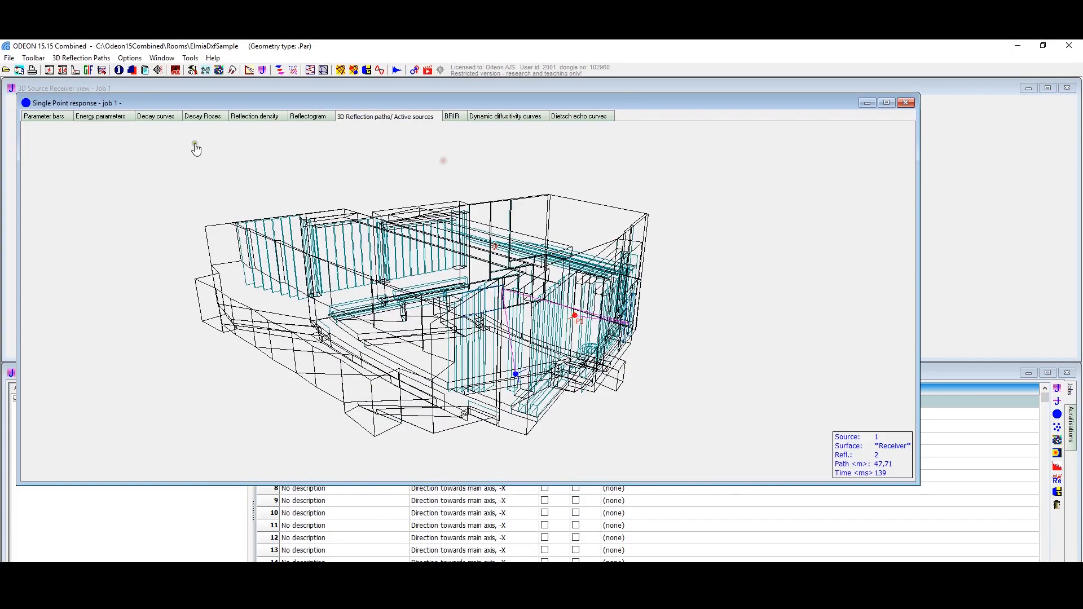
Step: Narrow the reflectogram to the reflection group around 0,022 s and examine the paths of those reflections in 3D
left_click(328, 118)
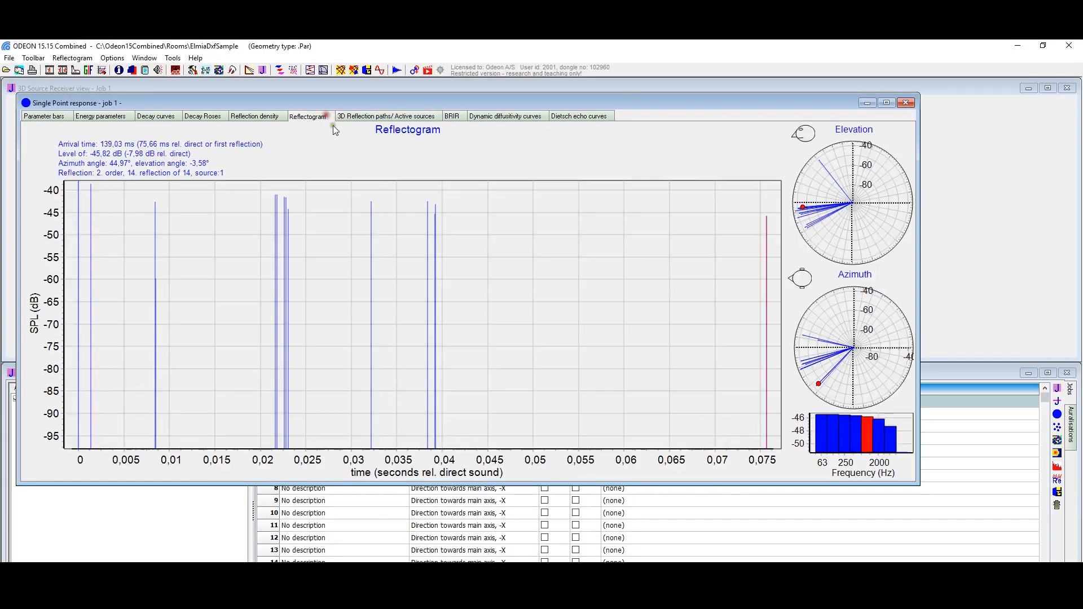
left_click_drag(377, 502, 328, 431)
right_click_drag(455, 335, 499, 445)
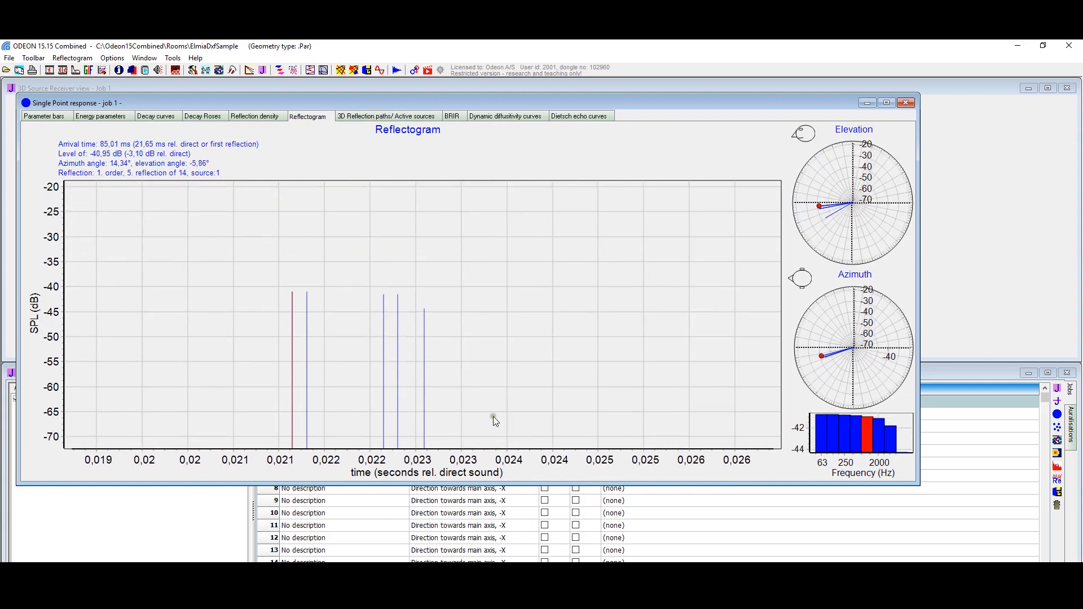
key("ctrl+Tab")
left_click_drag(492, 358, 463, 383)
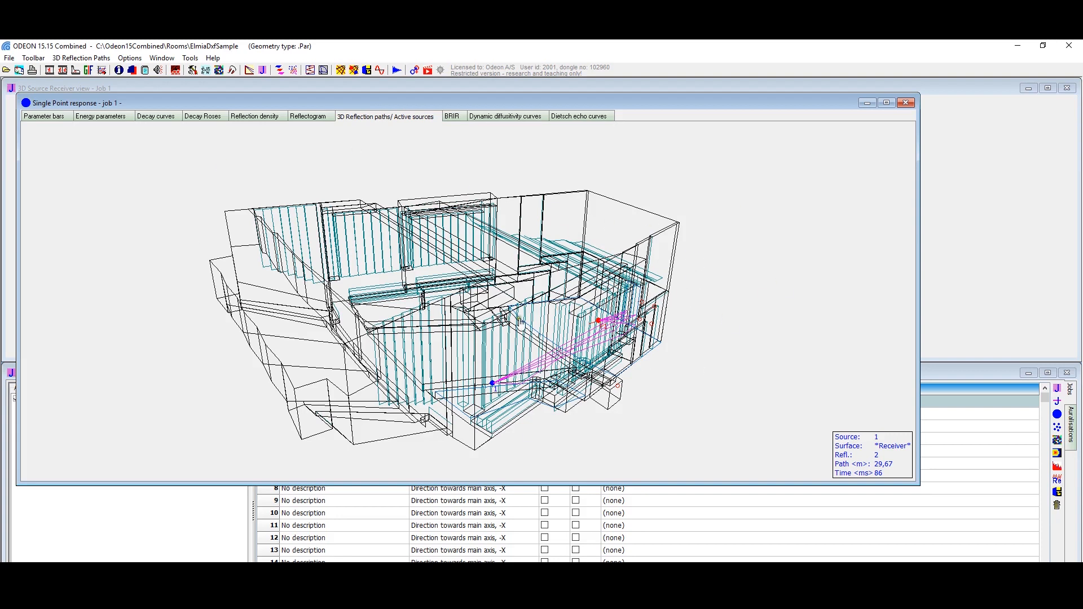
Step: View the binaural room impulse response for both ears and close the single point response of job 1
left_click(452, 117)
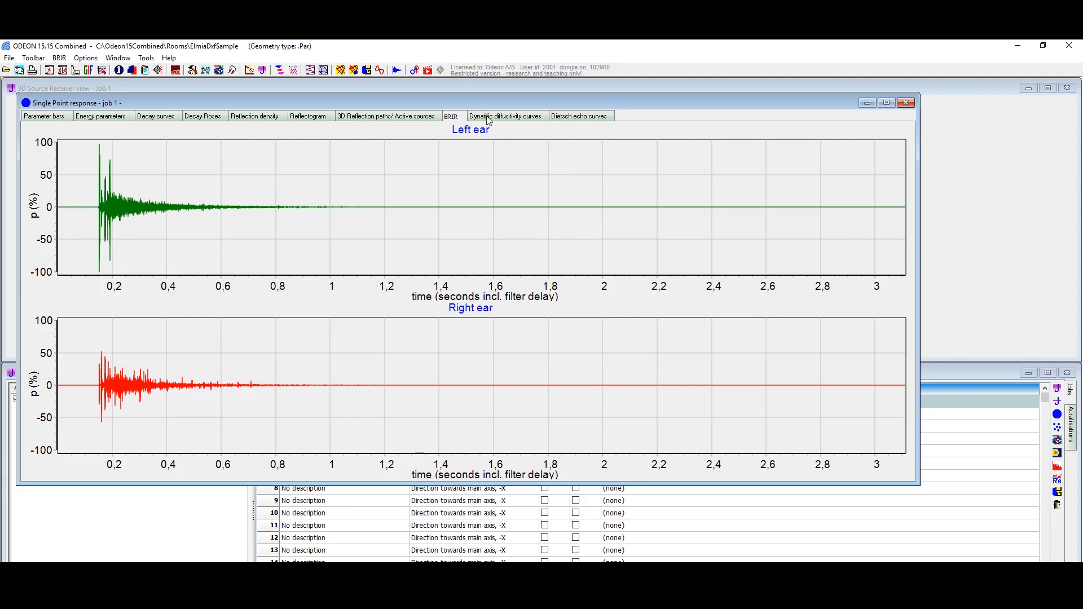
left_click(905, 103)
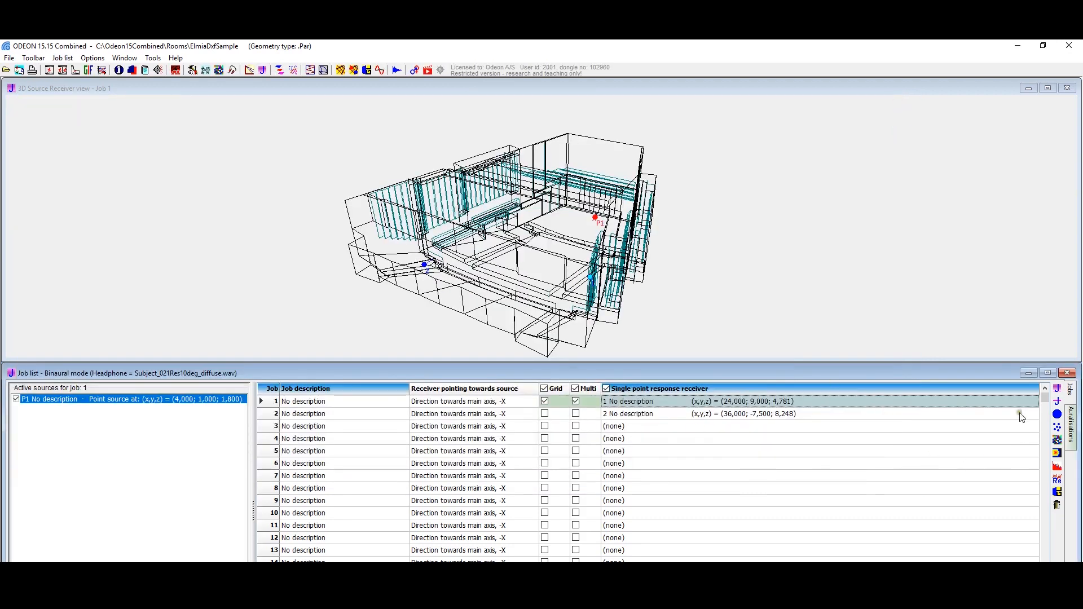
Step: Listen to 1st violinA_Mozart40_short through job 1's BRIR with streaming convolution, pause the playback and close the convolution
left_click(1058, 482)
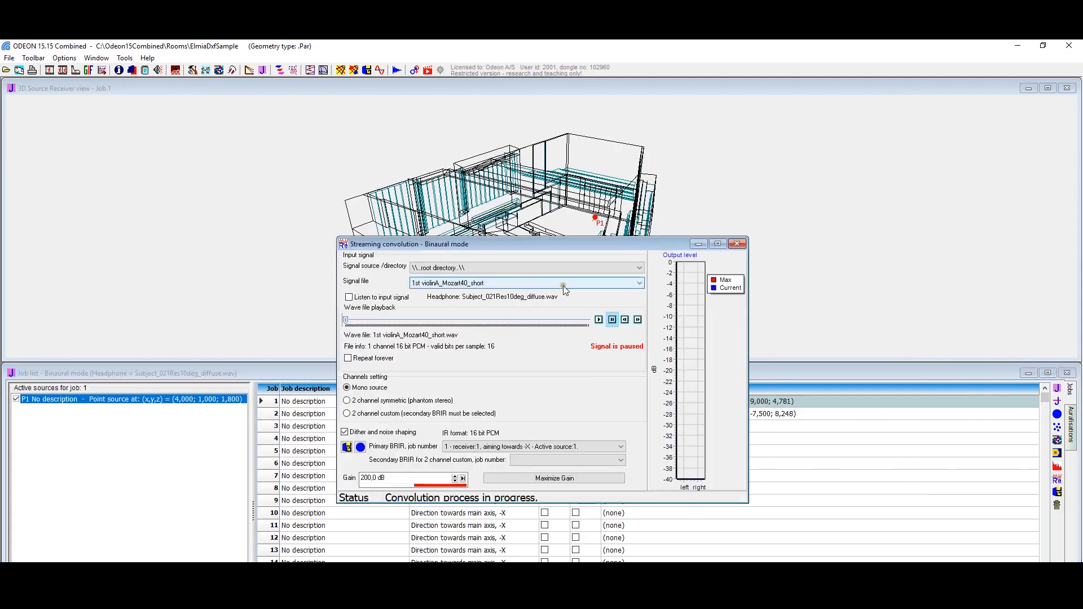
left_click(599, 320)
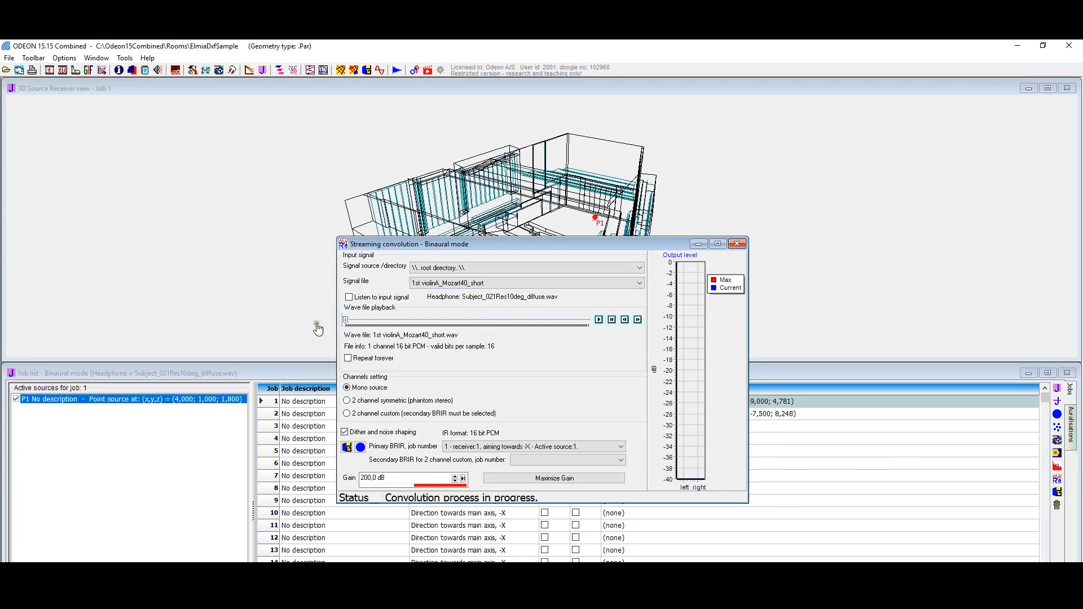
left_click(611, 320)
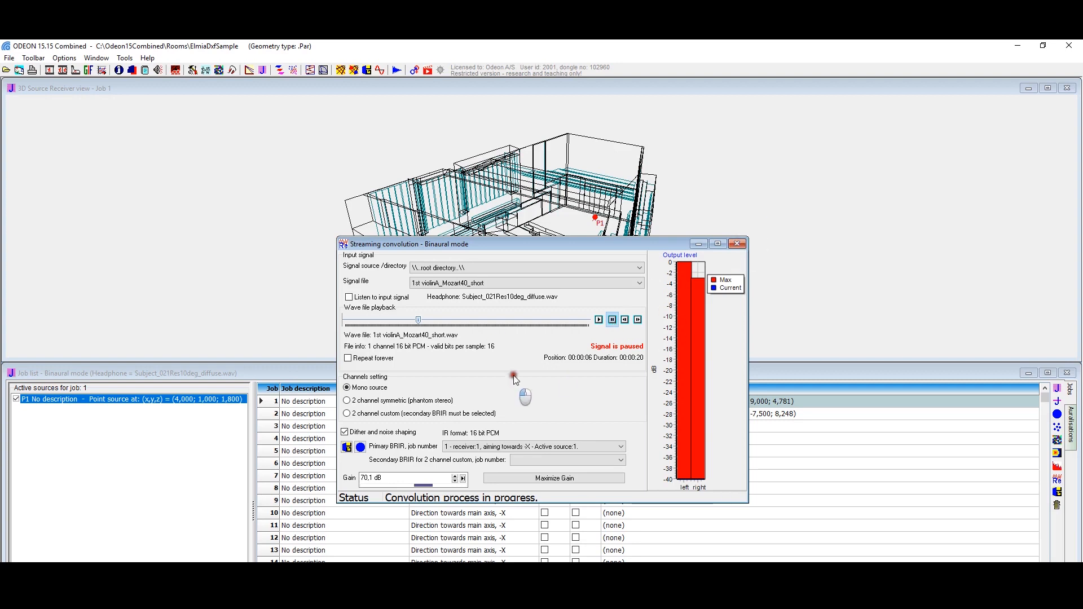
left_click(735, 242)
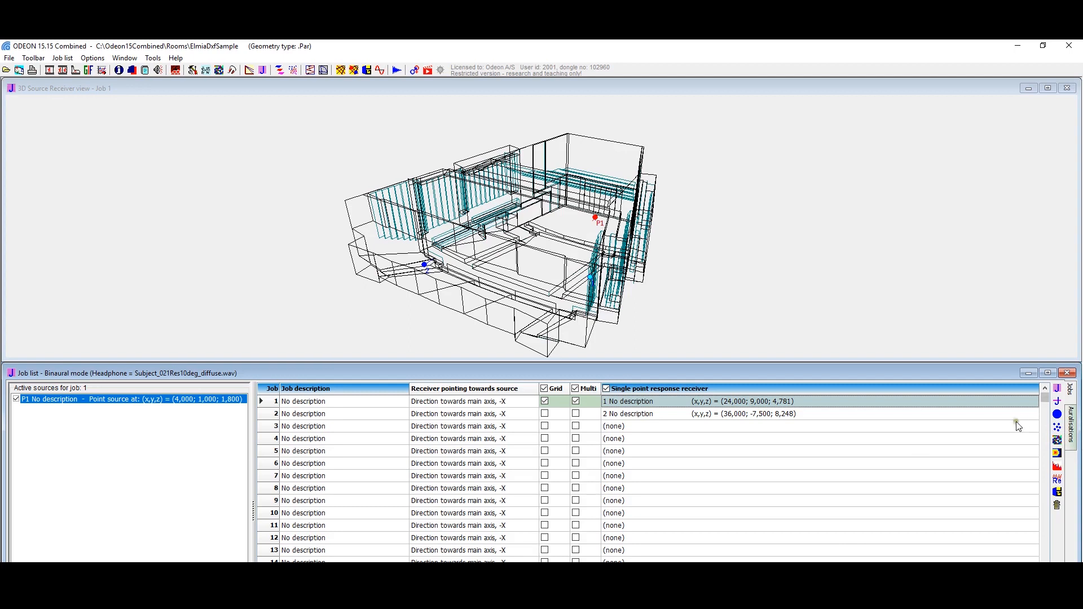
Step: Open the multi point response of job 1 and read the energy parameters listed for receivers 1 and 2
left_click(1058, 427)
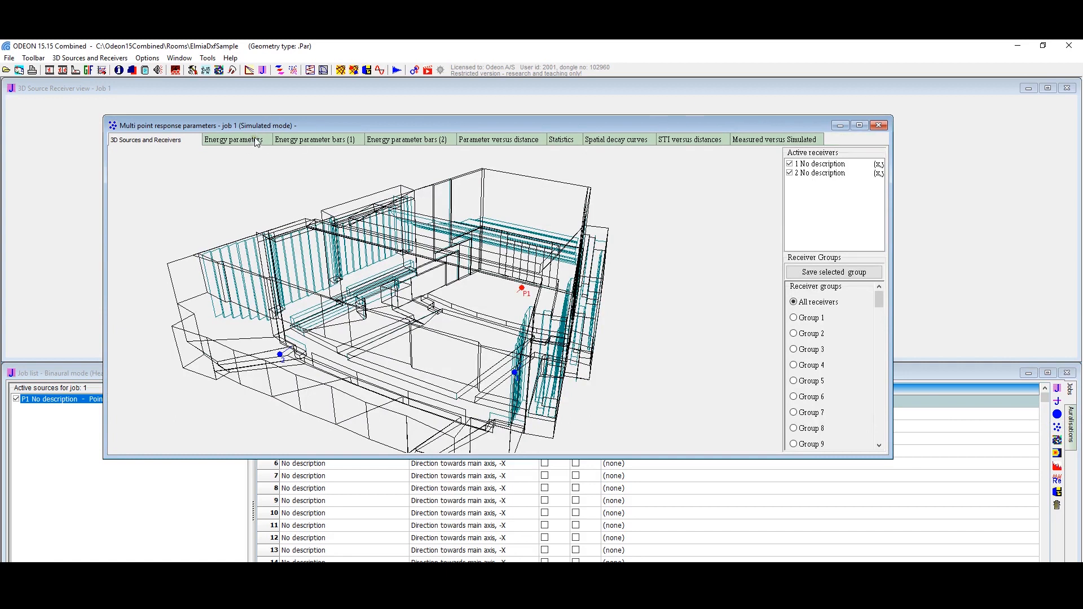
left_click(256, 140)
left_click(311, 140)
left_click(146, 139)
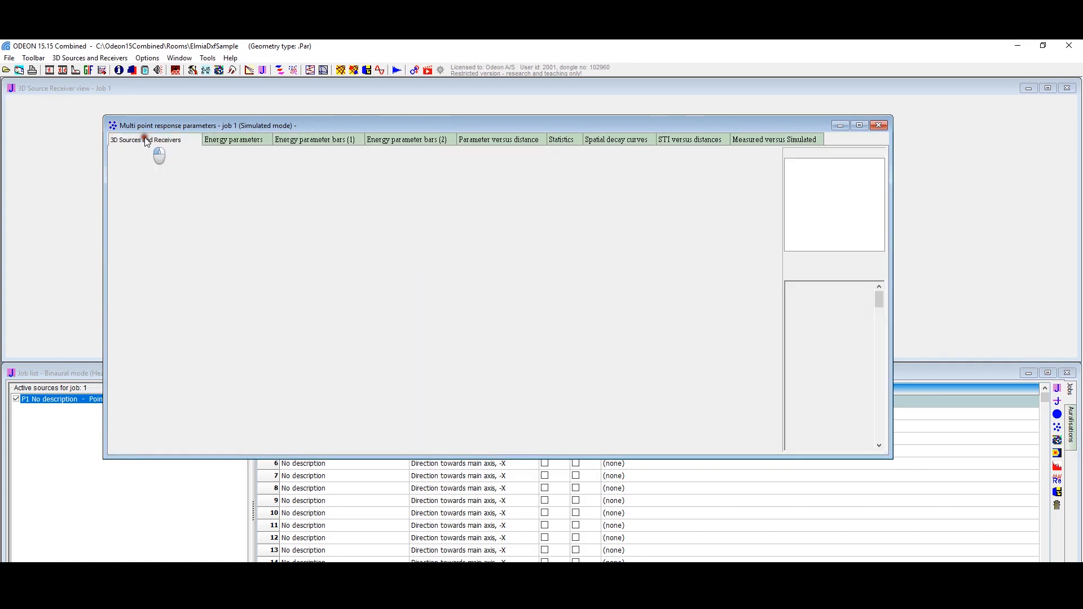
left_click(209, 140)
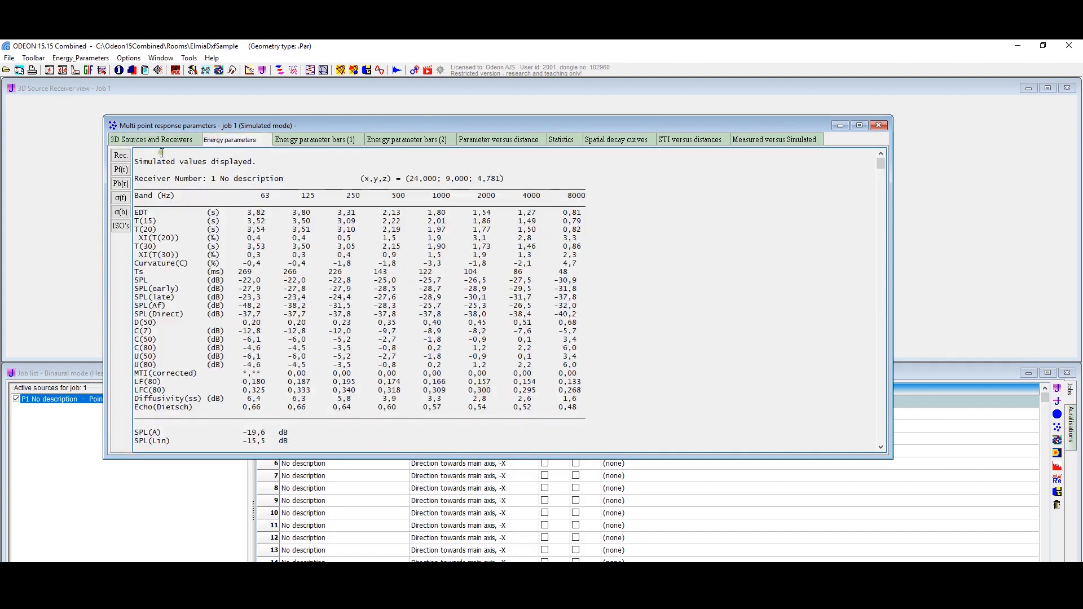
scroll(270, 241, "down", 10)
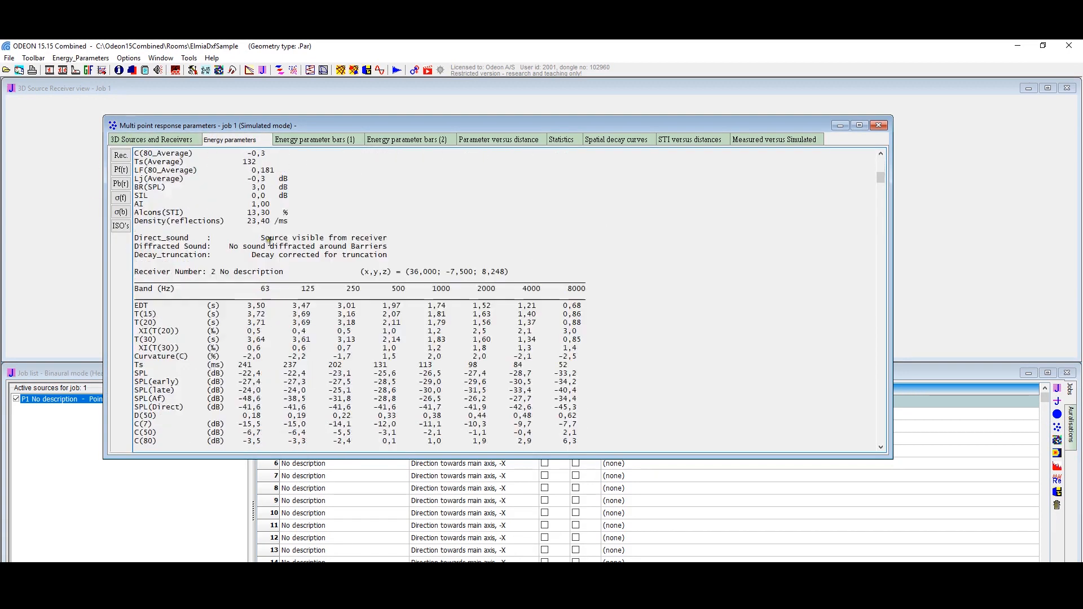
scroll(270, 241, "down", 13)
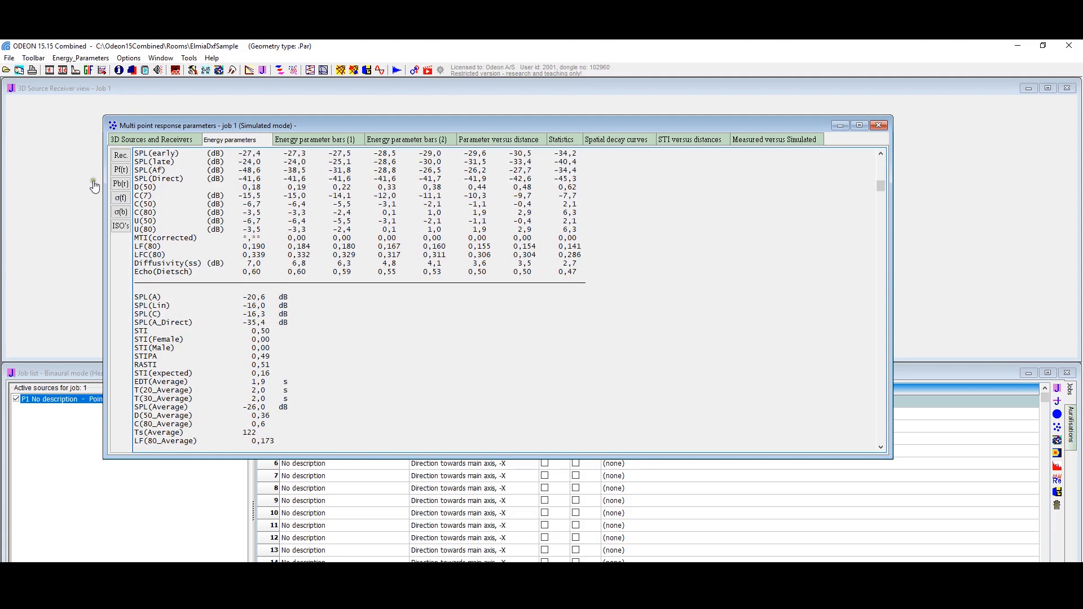
Step: Review the frequency and broad band parameters ordered by receiver, their statistics, and the ISO parameters for job 1
left_click(121, 169)
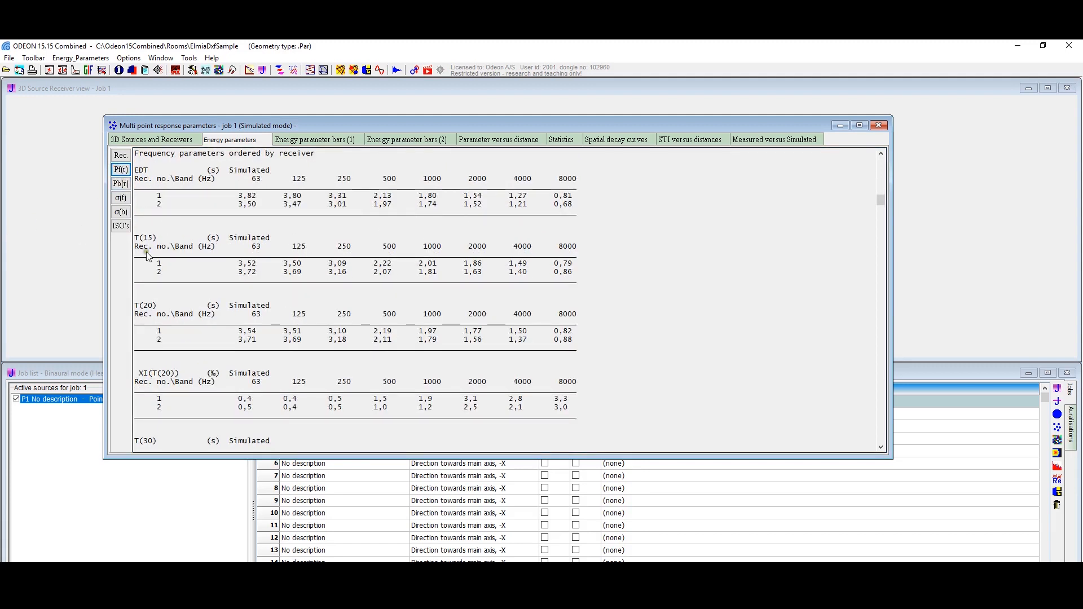
left_click(122, 183)
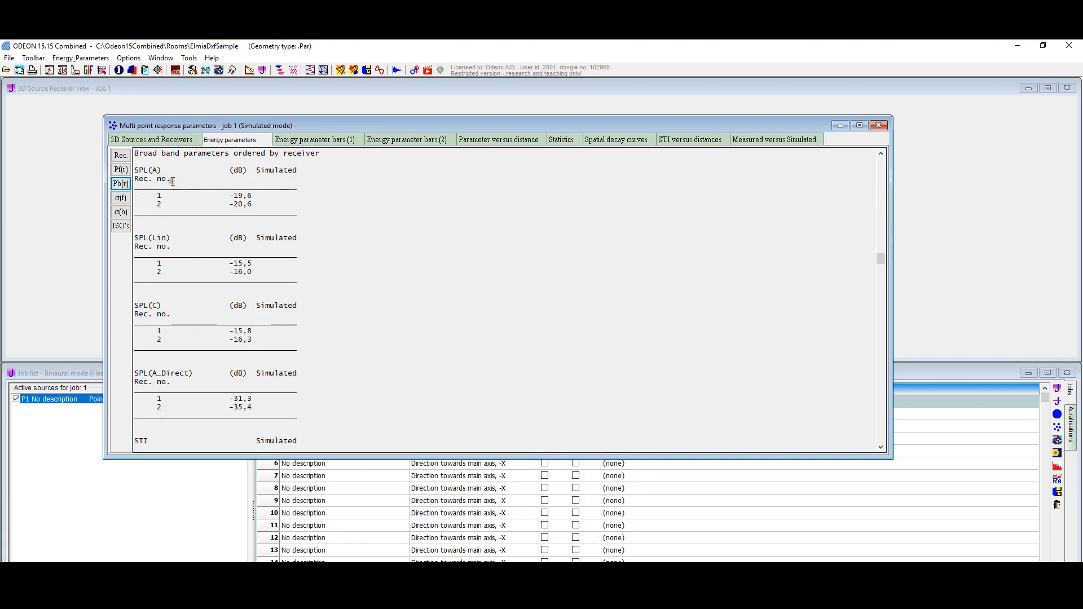
left_click(120, 198)
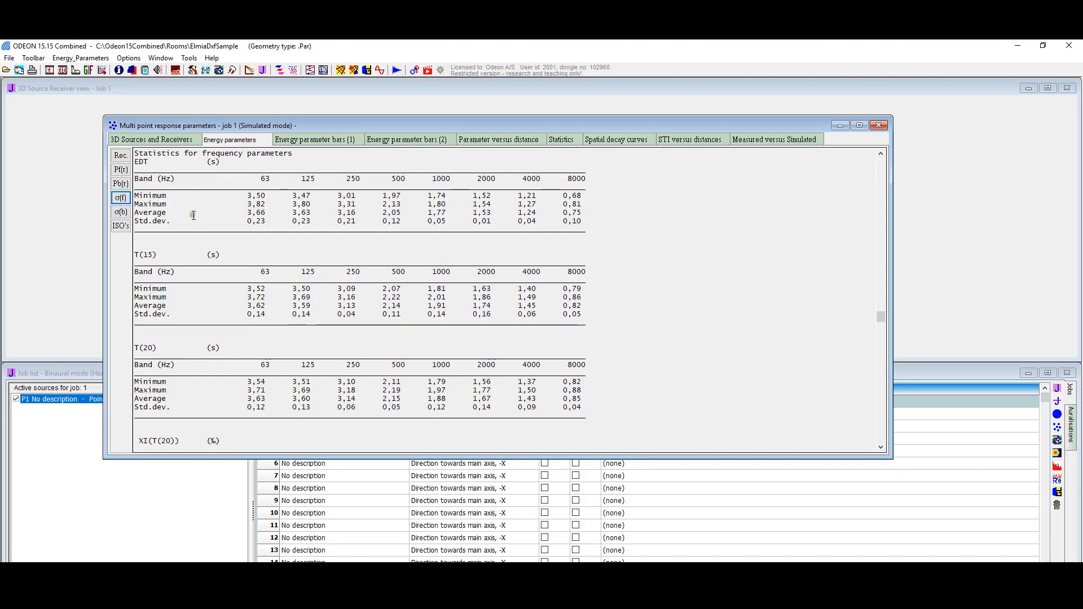
left_click(121, 213)
scroll(175, 226, "down", 2)
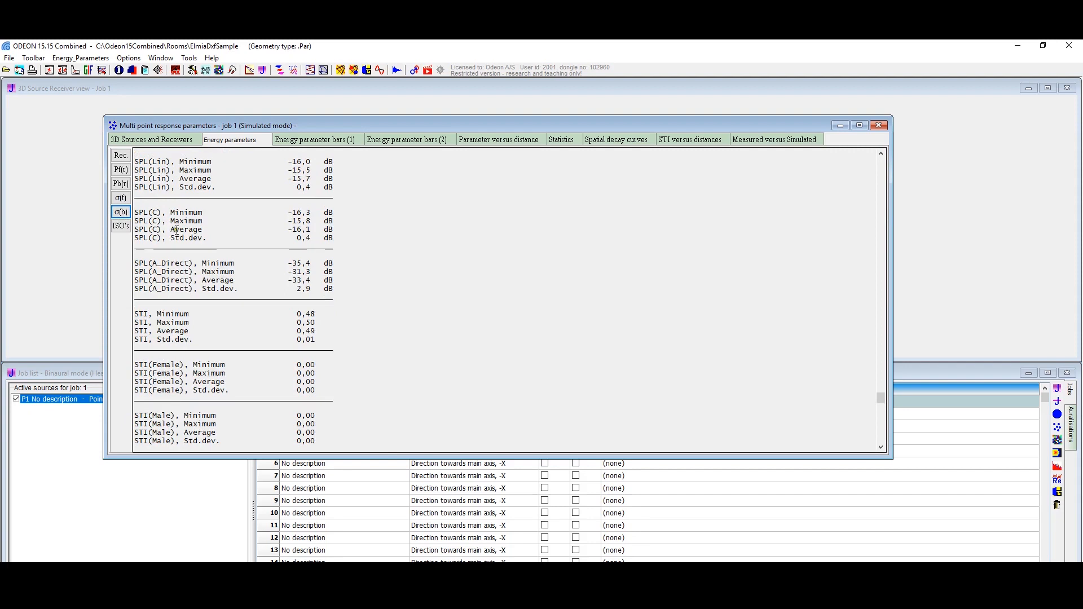
left_click(121, 226)
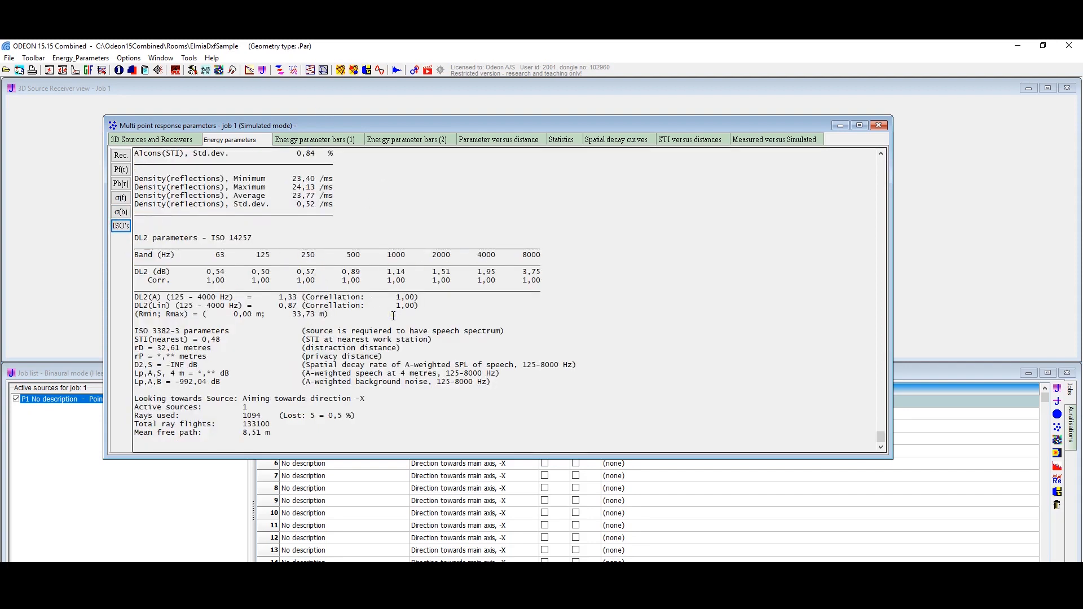
scroll(561, 299, "up", 1)
scroll(563, 299, "up", 5)
scroll(564, 294, "down", 6)
Step: View both energy parameter bar charts, parameter versus distance, statistics, spatial decay curves and STI versus distance
left_click(353, 139)
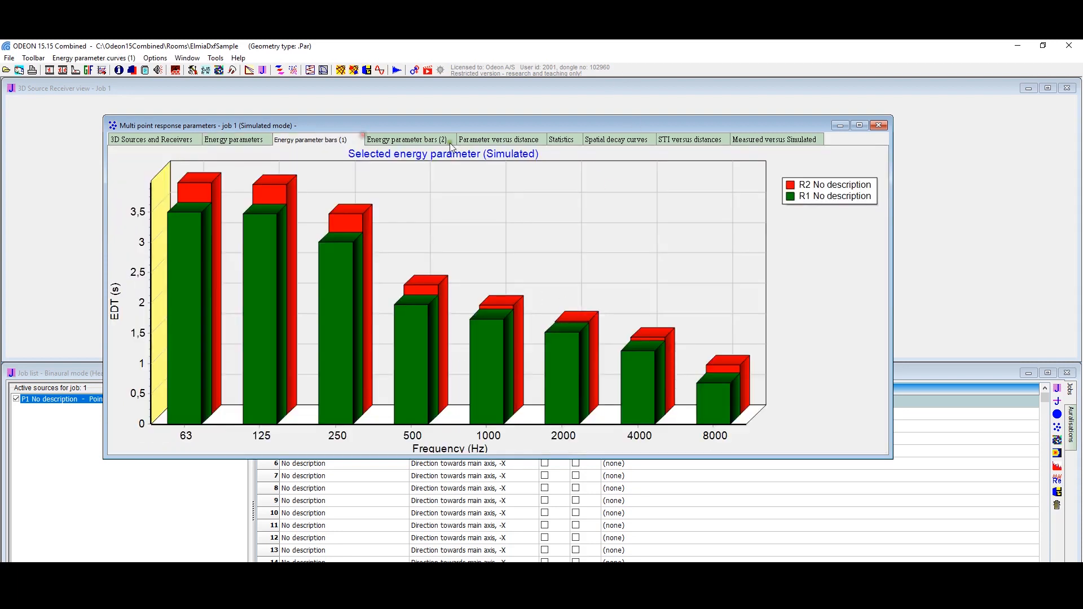
left_click(410, 139)
left_click(497, 141)
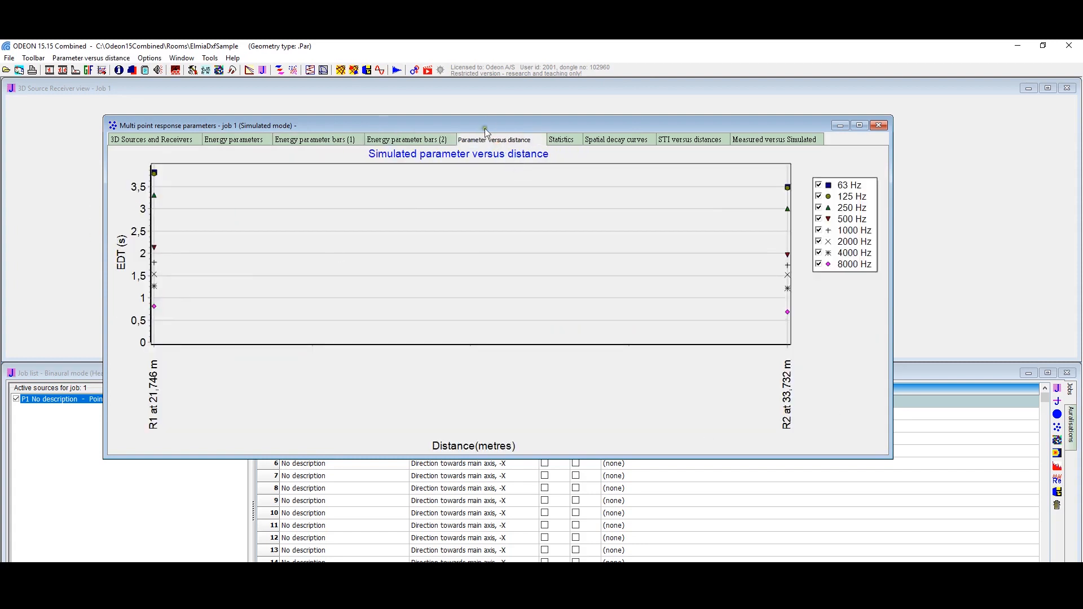
left_click(564, 139)
left_click(622, 140)
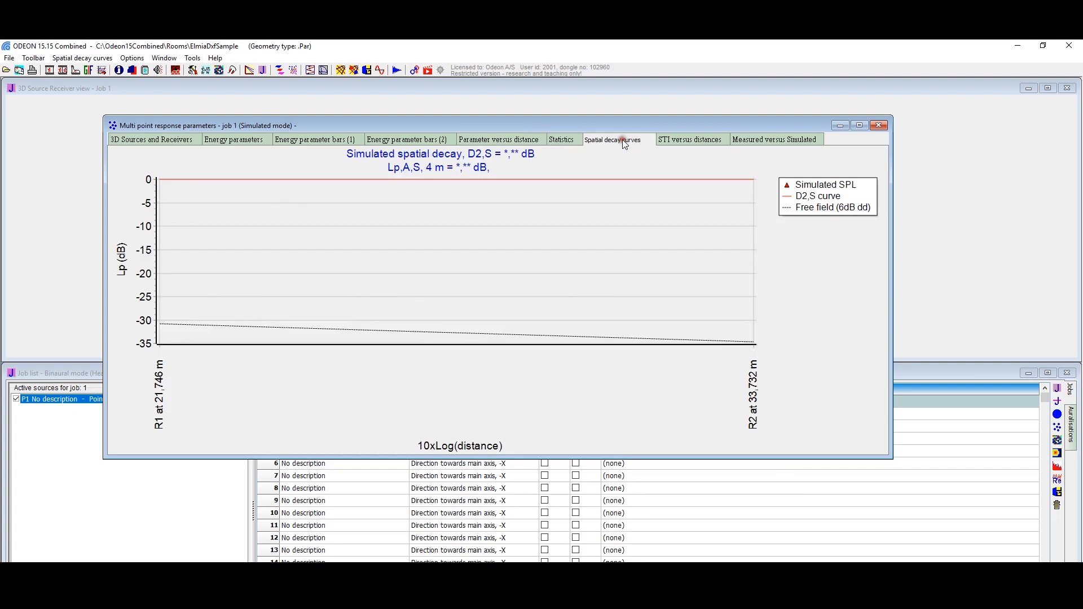
left_click(696, 139)
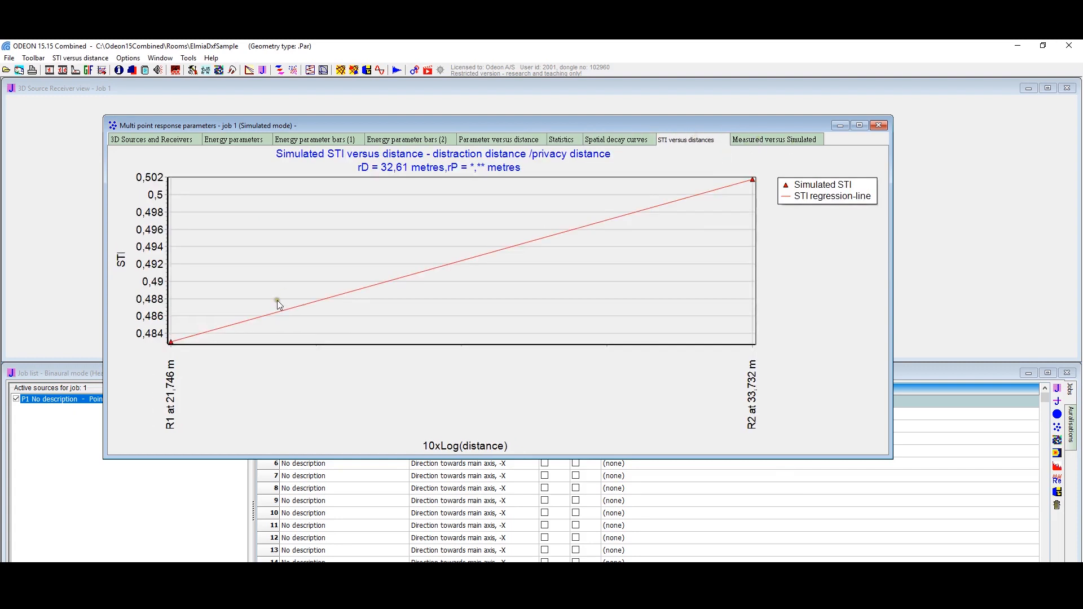
Step: Show T(30) at 2000 Hz in the measured versus simulated comparison and close the multi point response
left_click(744, 141)
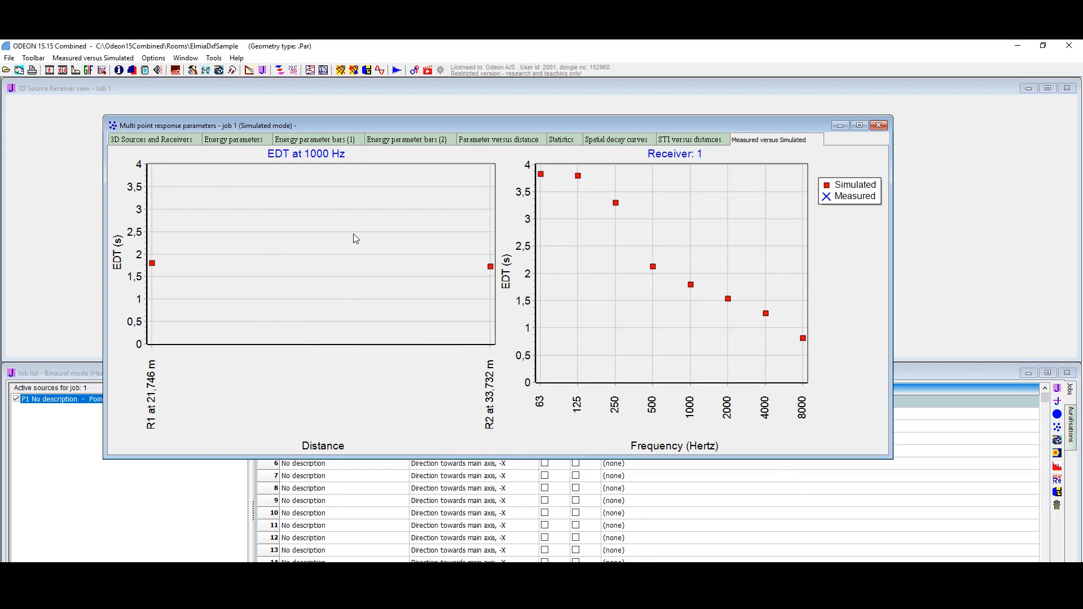
key("Right")
key("Down")
key("Down")
key("Down")
key("Down")
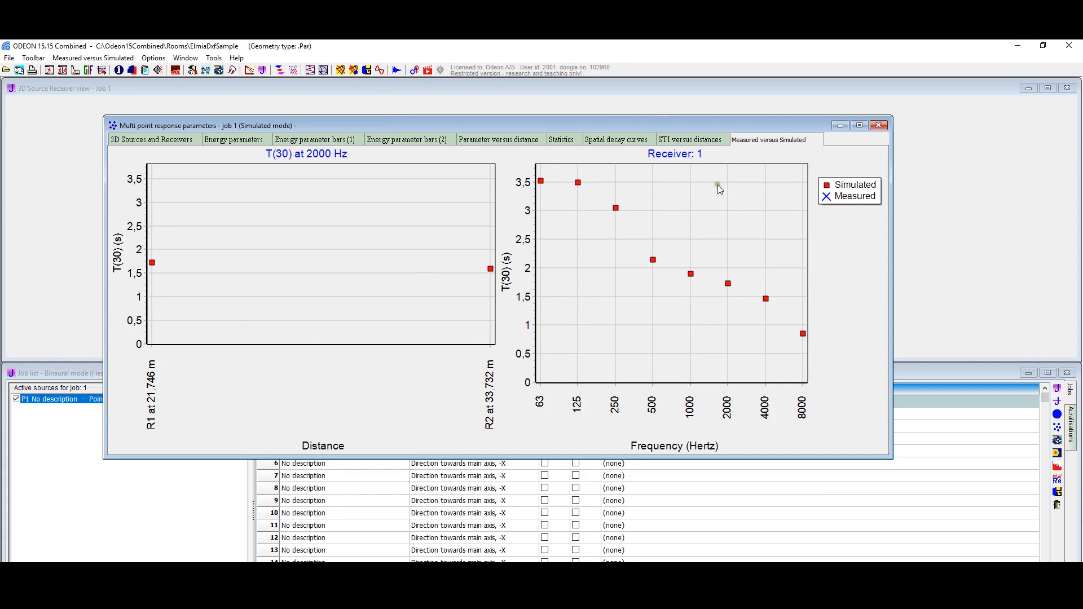
left_click(879, 126)
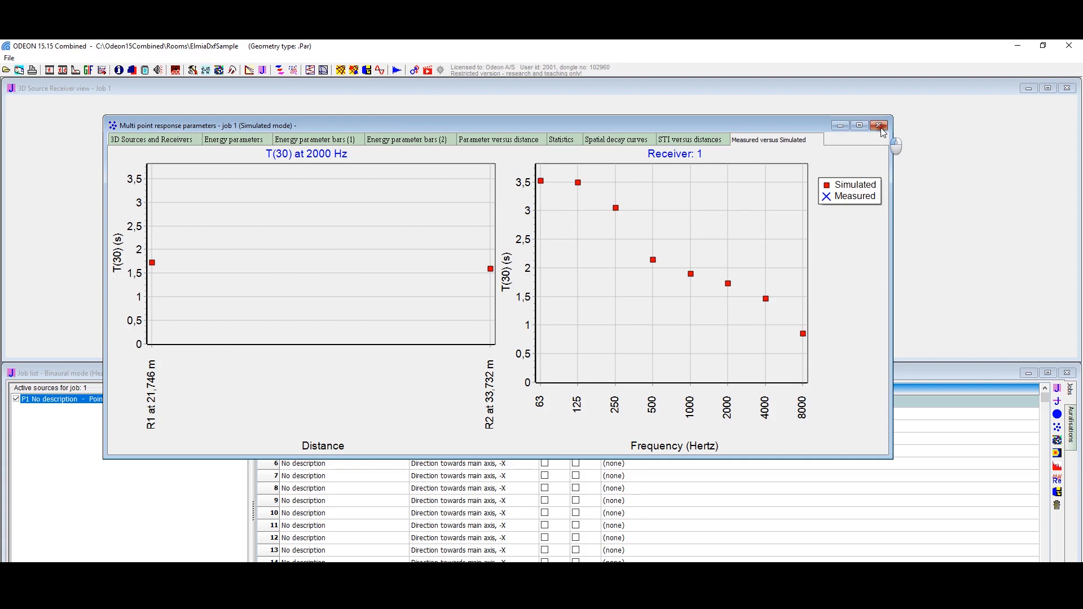
left_click(880, 127)
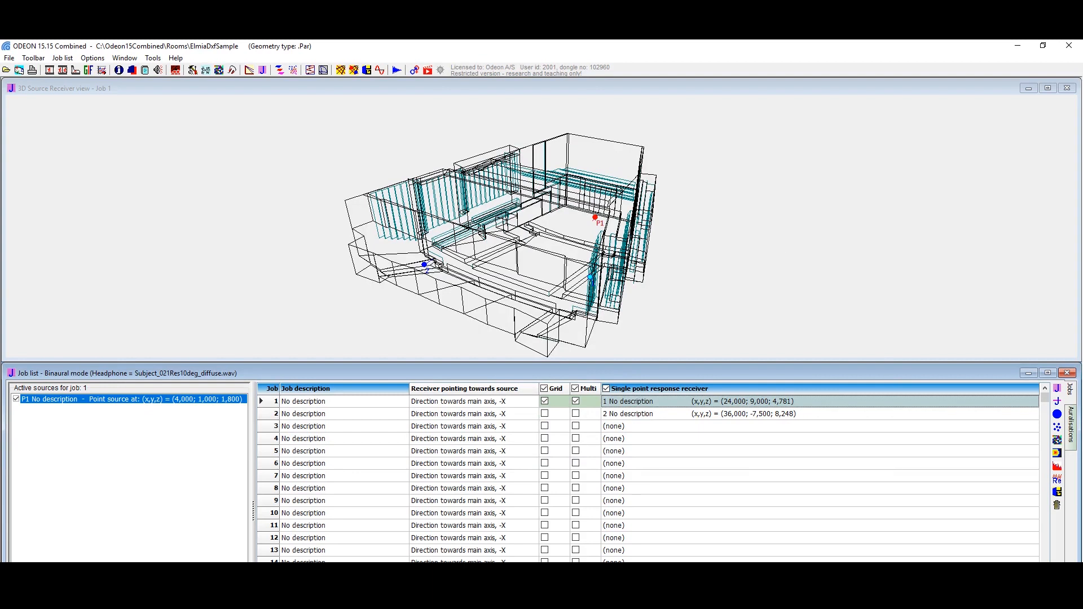
Step: Open the 3D grid response of job 1 and inspect the EDT map at 1000 Hz from other angles
left_click(1057, 440)
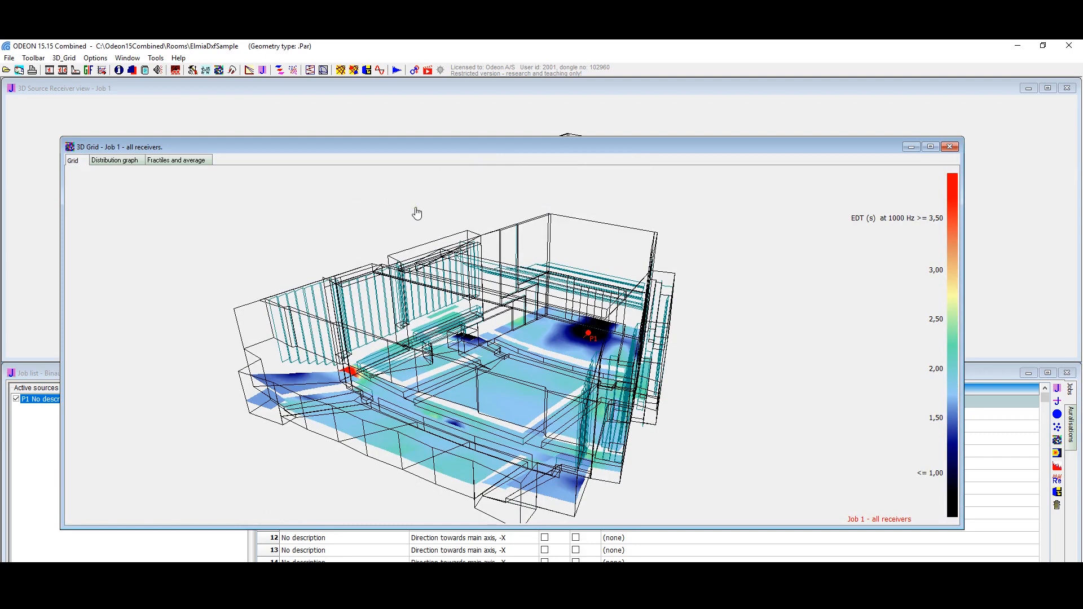
left_click_drag(476, 372, 668, 369)
left_click_drag(608, 411, 487, 378)
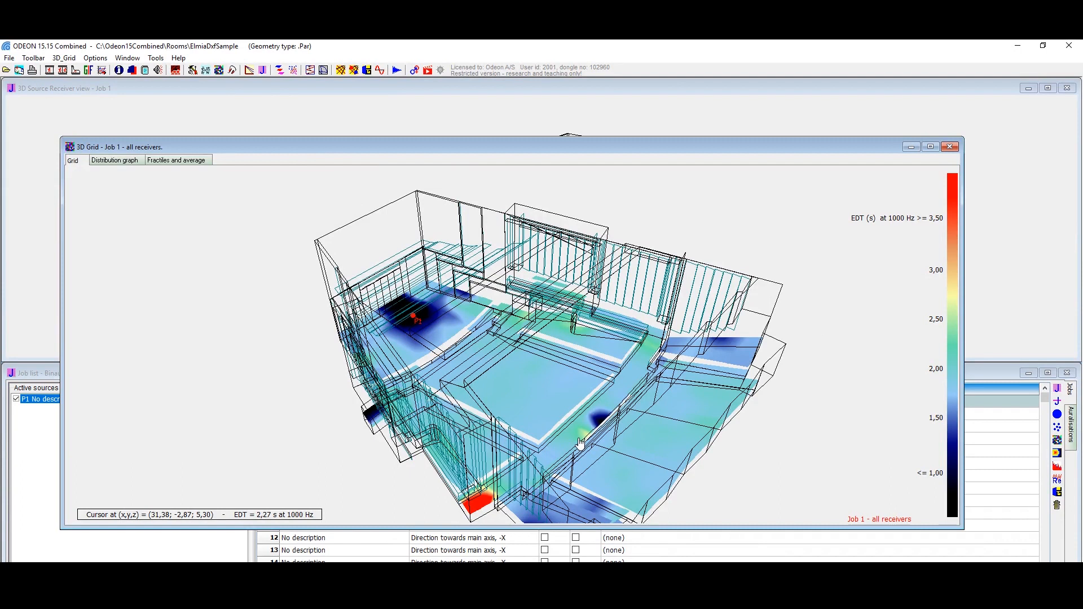
Step: Compare the T(15) grid maps at 1000, 4000 and 63 Hz with the EDT map at 63 Hz
key("Right")
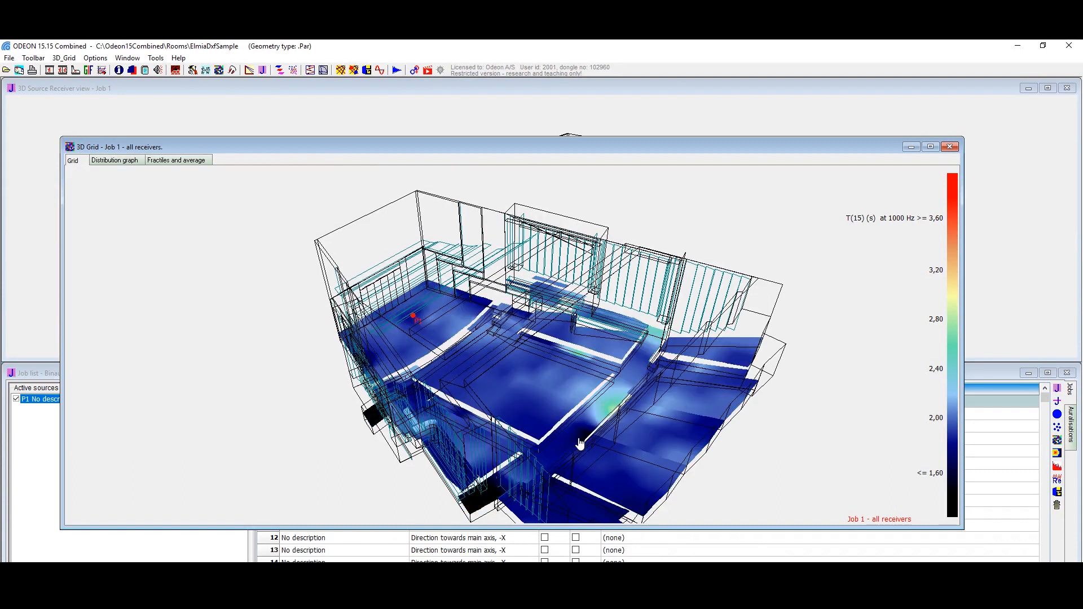
key("Right")
key("Right")
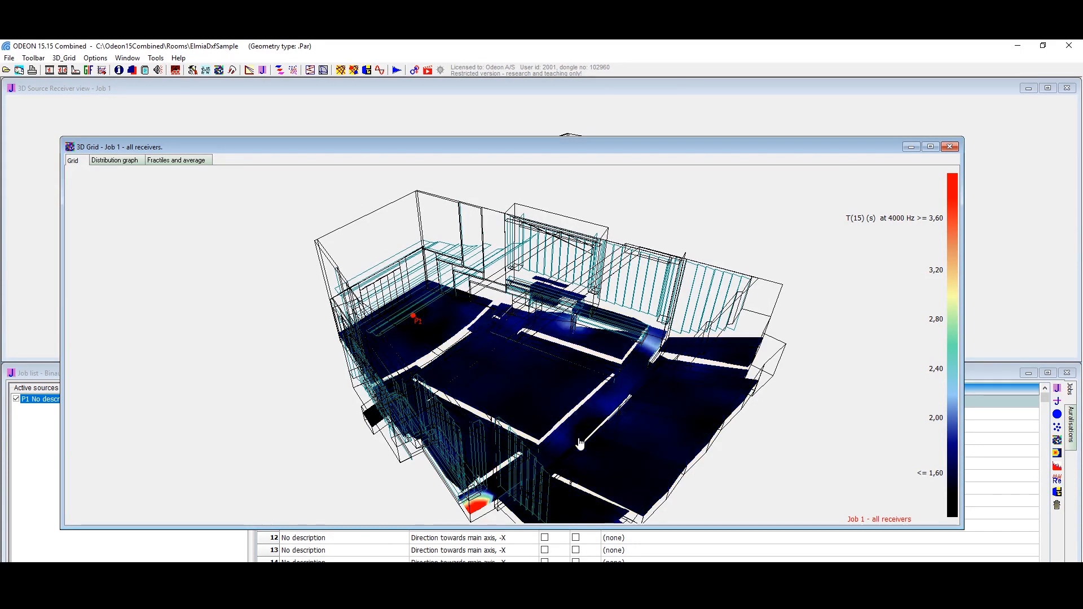
key("Right")
key("Right")
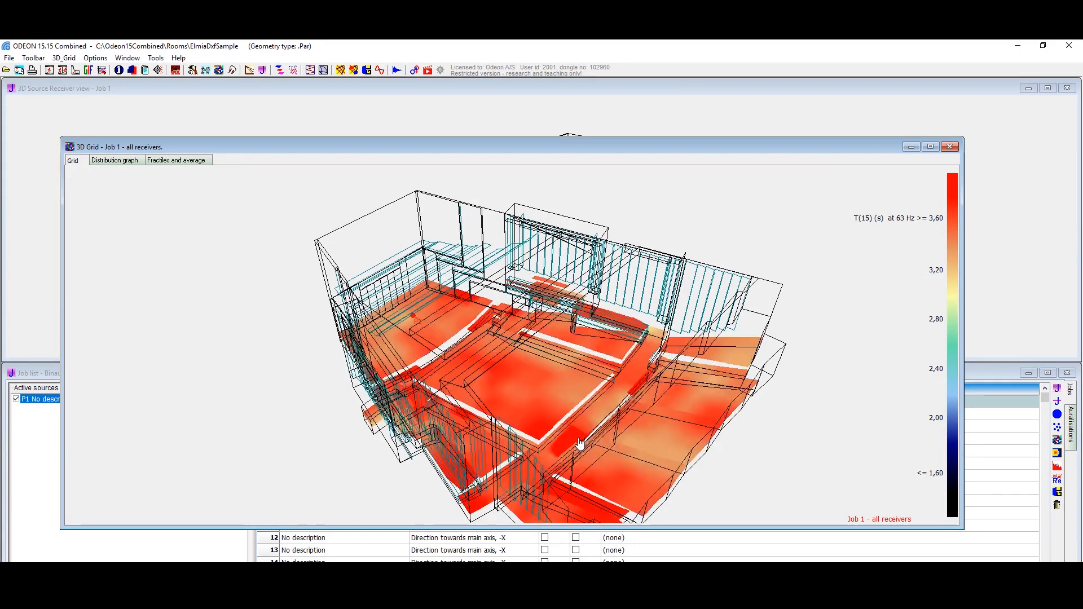
key("Up")
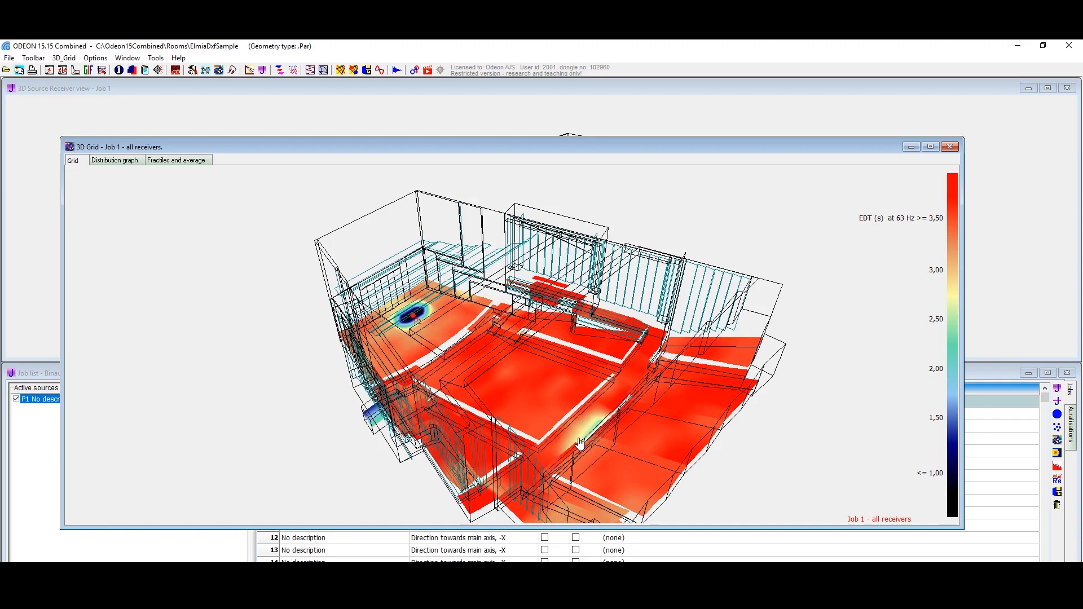
Step: View the AI, Alcons(STI) and Density(reflections) grid maps, plus EDT and T(15) at 4000 Hz, with the room rotated
key("Up")
key("Up")
left_click_drag(537, 478, 355, 474)
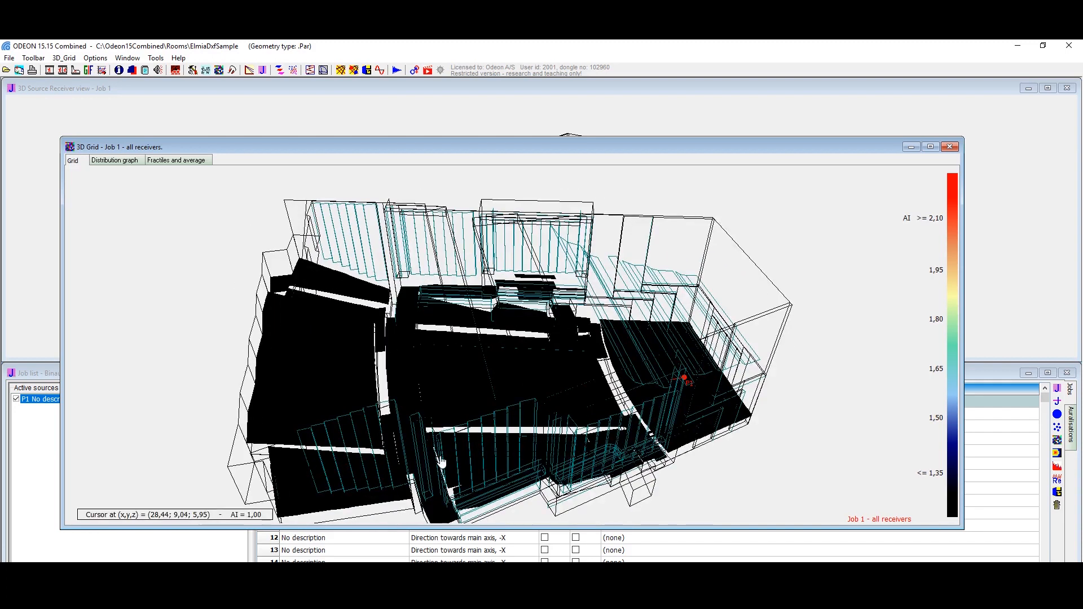
key("Up")
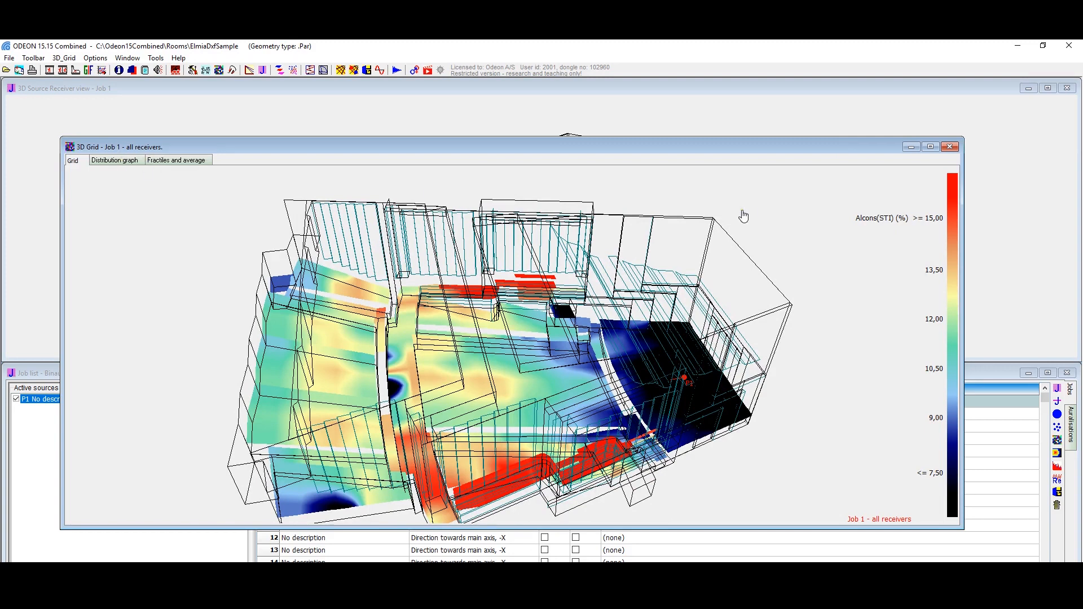
key("Right")
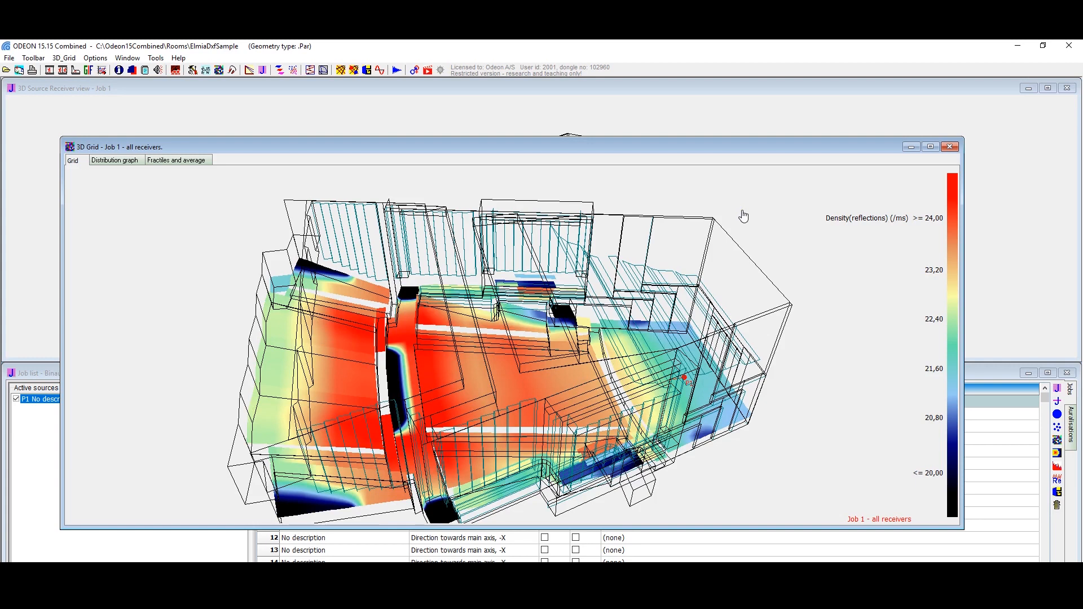
key("Right")
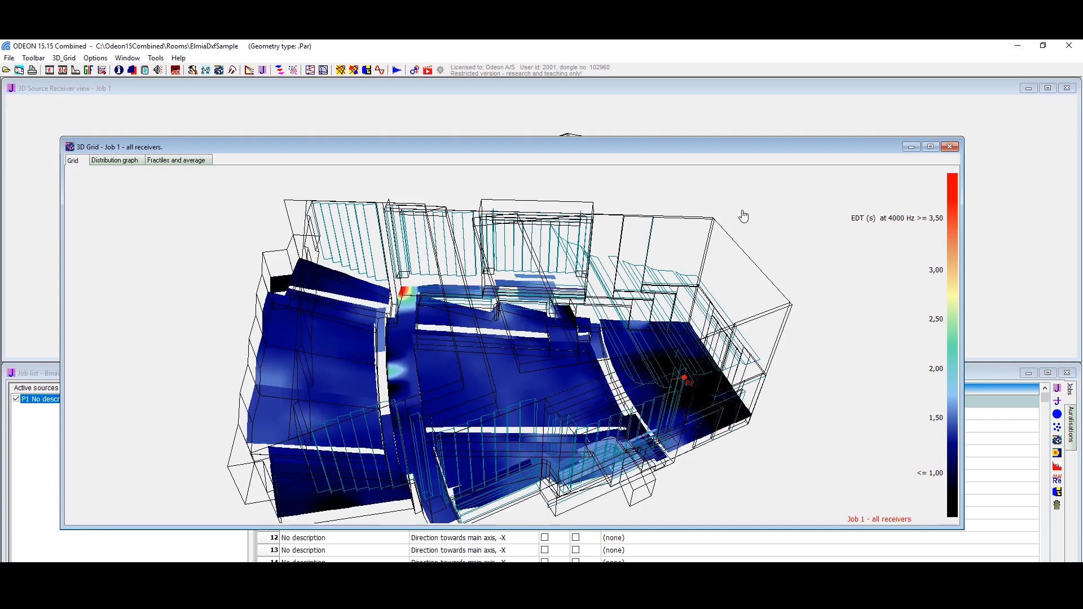
key("Right")
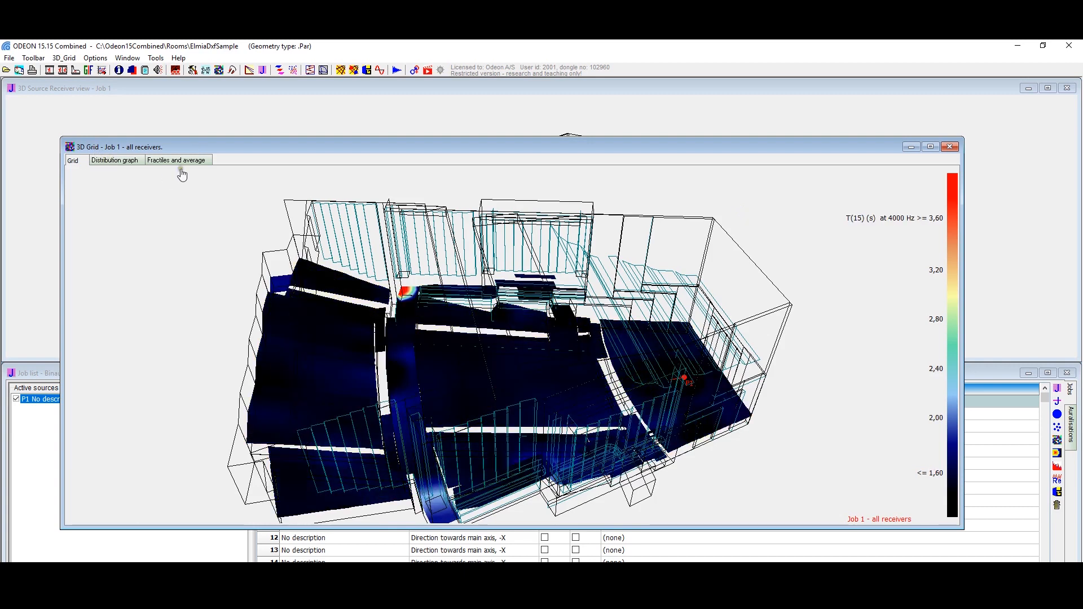
Step: View the cumulative distribution graph and the fractiles and average of the grid results, and close the 3D grid
left_click(121, 162)
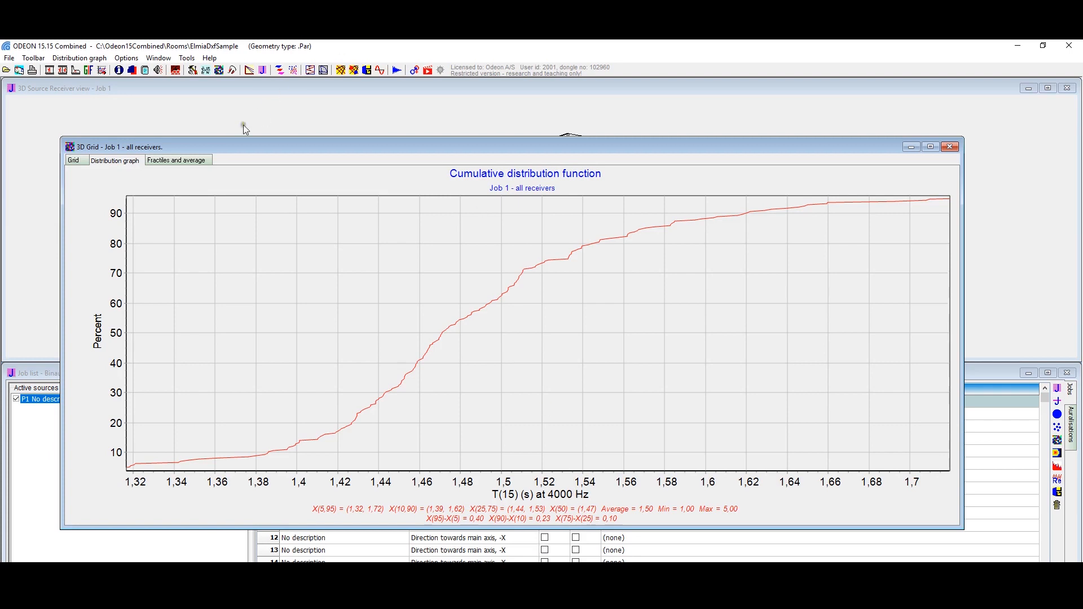
left_click(192, 161)
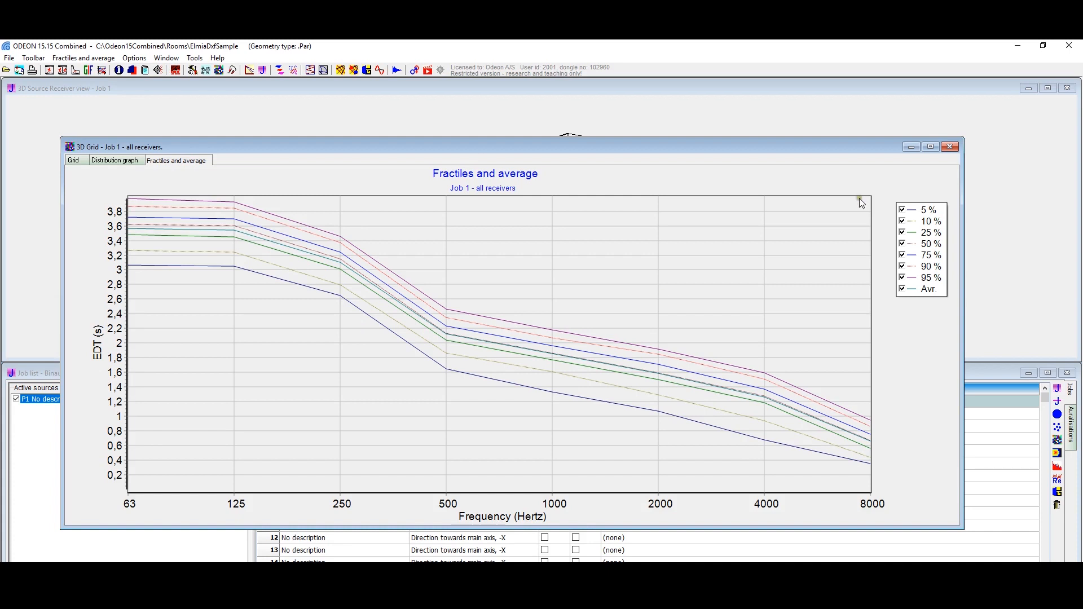
left_click(949, 147)
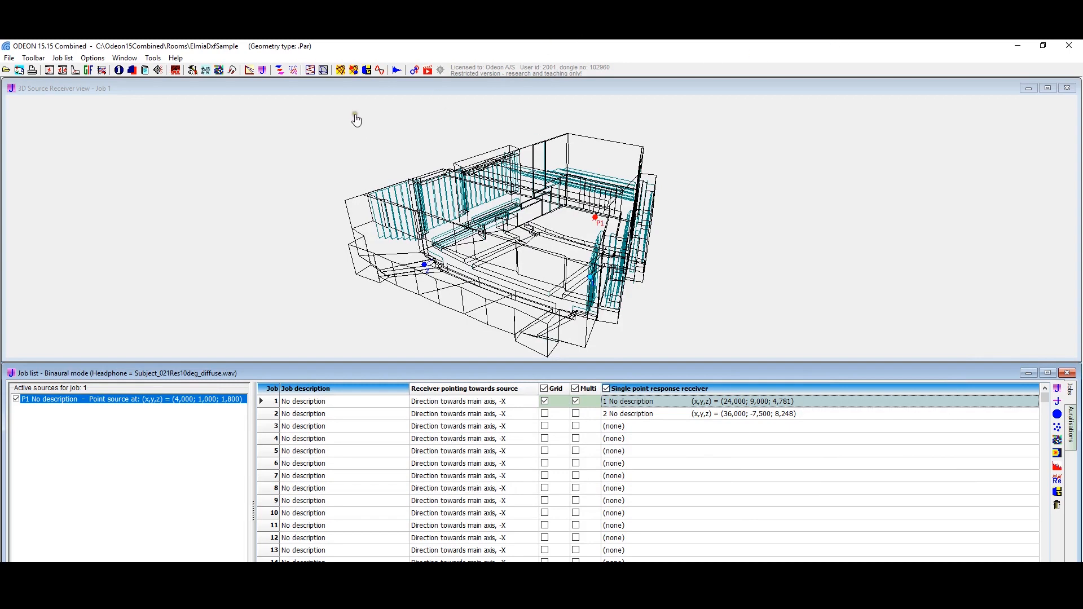
Step: Open the sinusoidal sweep impulse response measurement and set the output device to Speakers (ASUS Xonar D2 Audio Device)
left_click(381, 71)
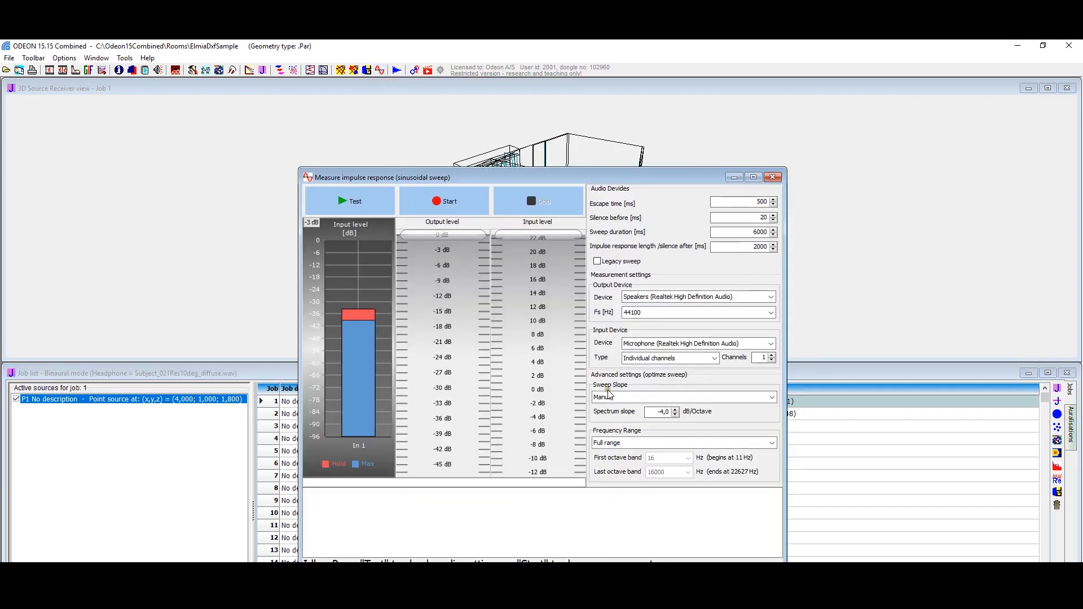
left_click(669, 297)
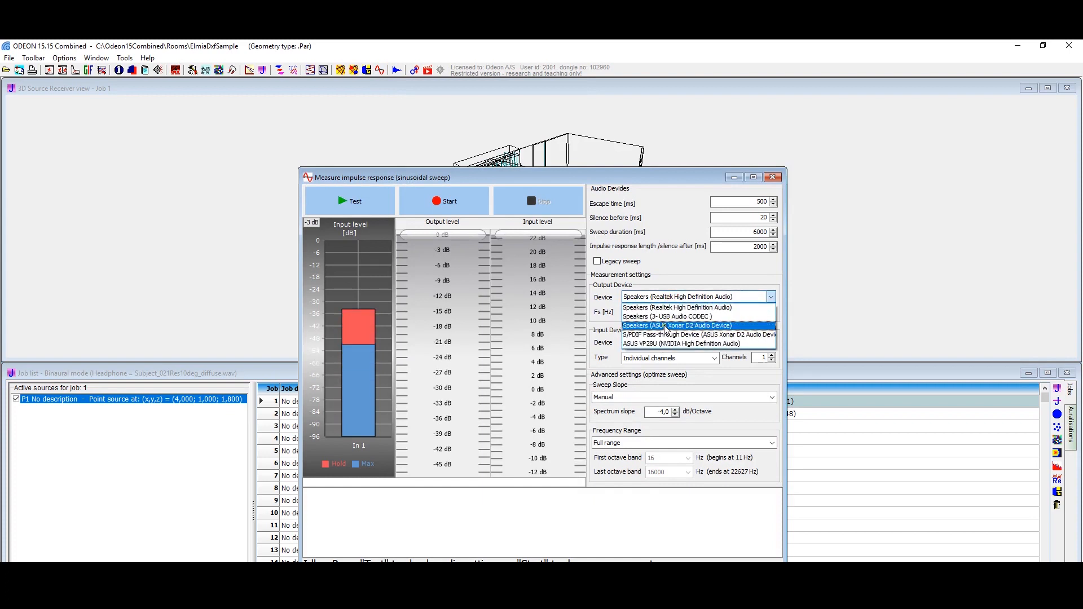
left_click(664, 326)
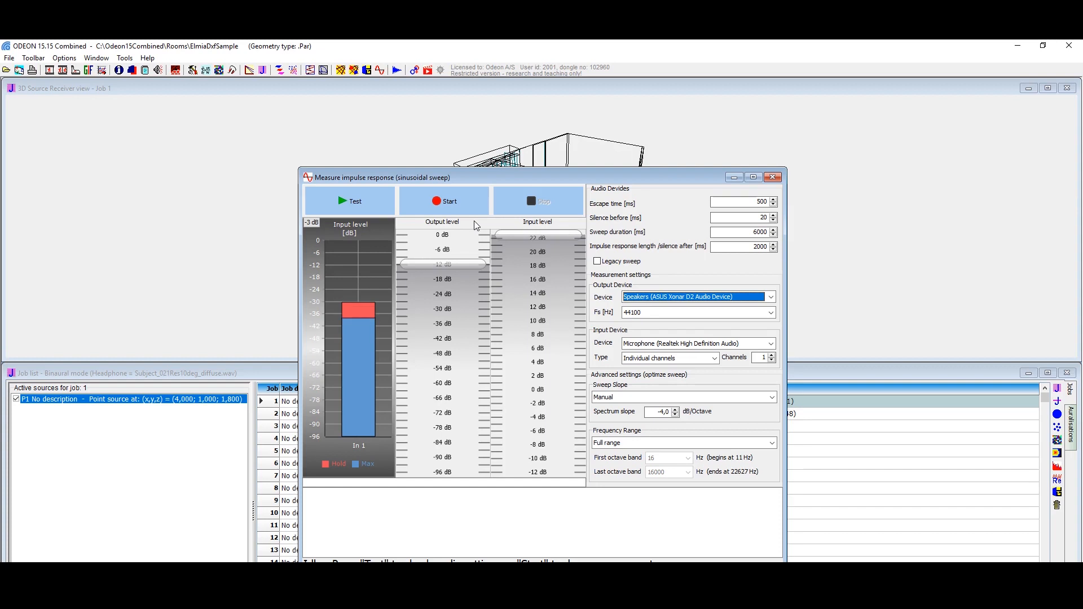
Step: Run a test of the sweep measurement's audio settings to check the input level, and stop it
left_click(410, 212)
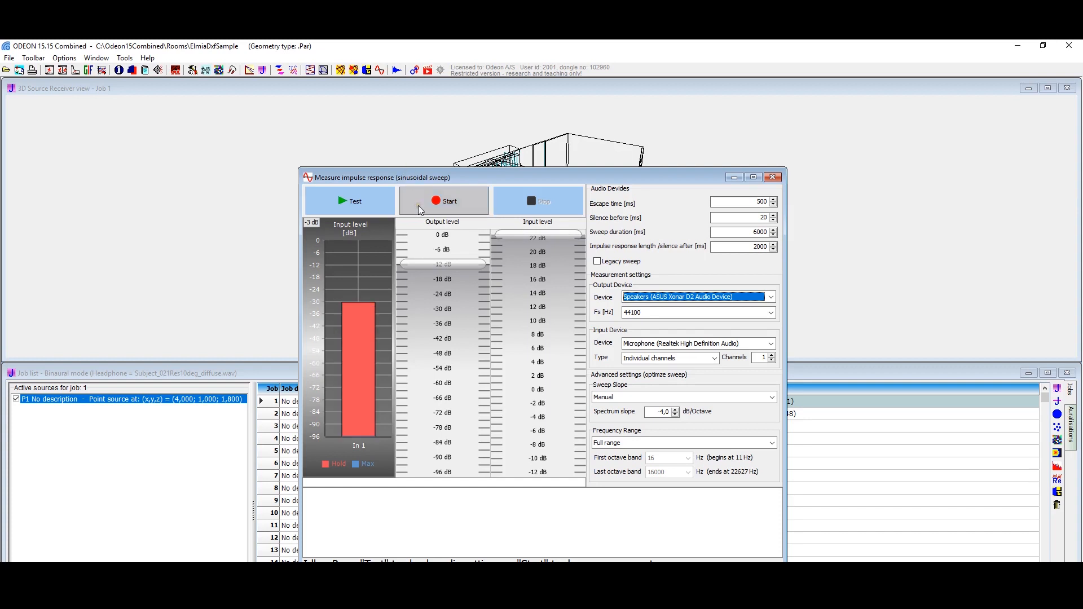
left_click(365, 207)
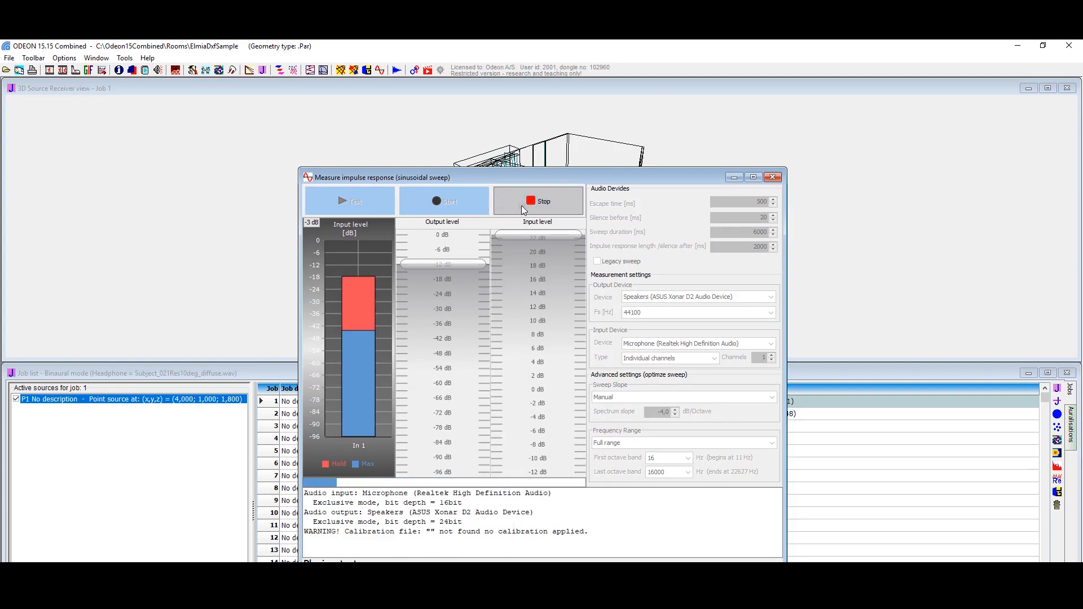
left_click(544, 205)
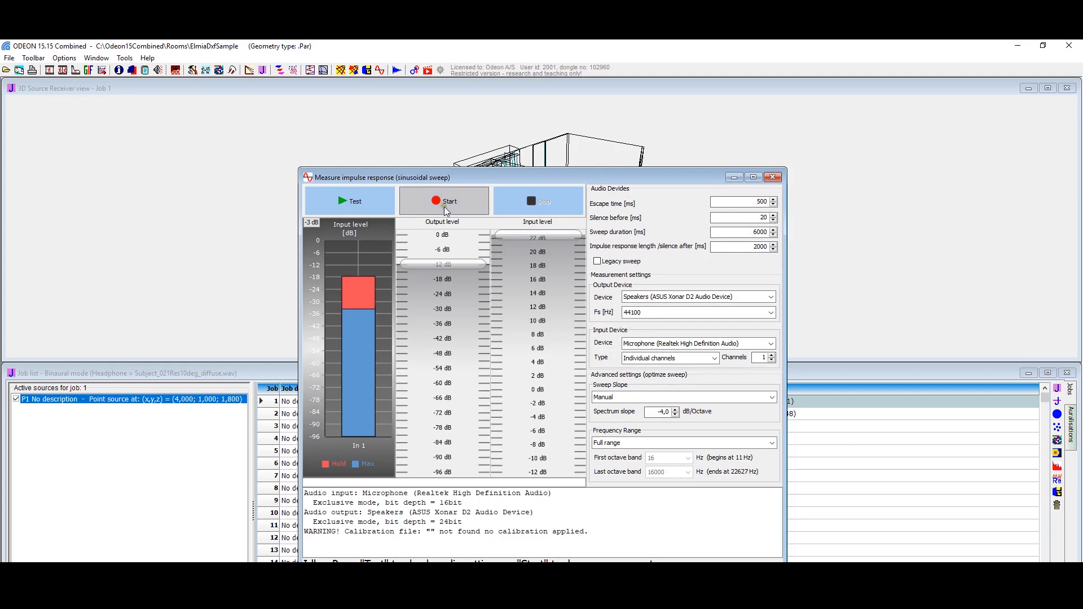
Step: Start the sweep measurement and save the impulse response as the uncompressed WAVE file ElmiaDxfSample.ImpRespFile0
left_click(463, 211)
left_click(459, 210)
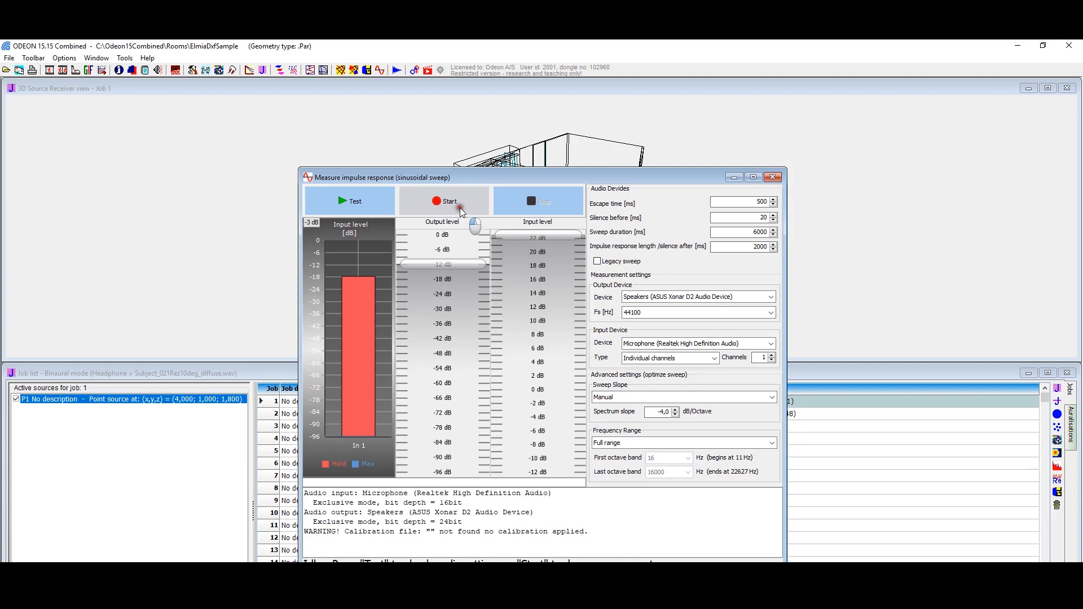
left_click(459, 208)
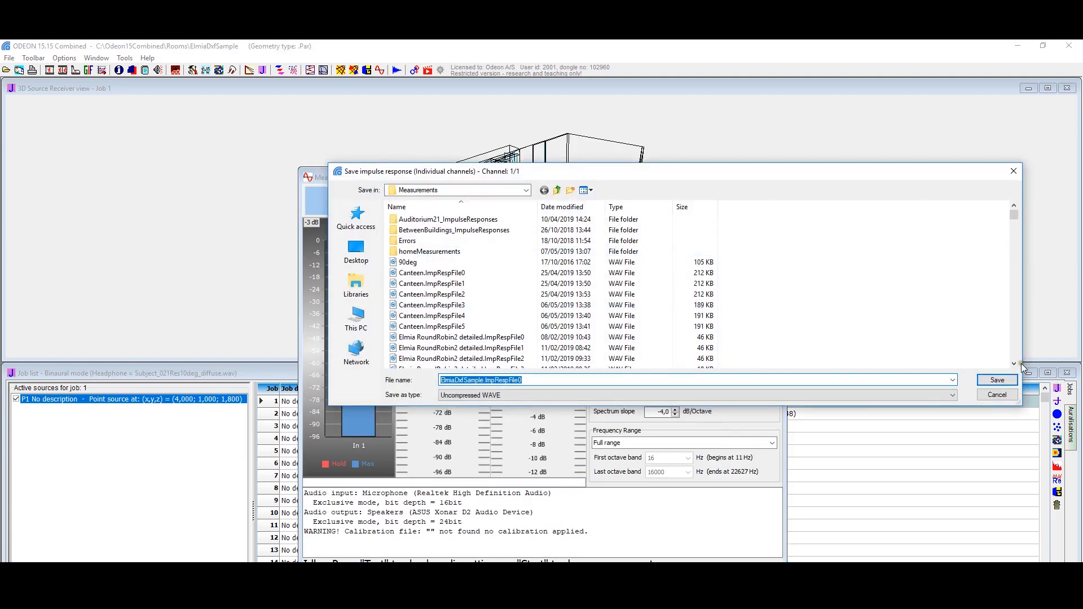
left_click(1007, 381)
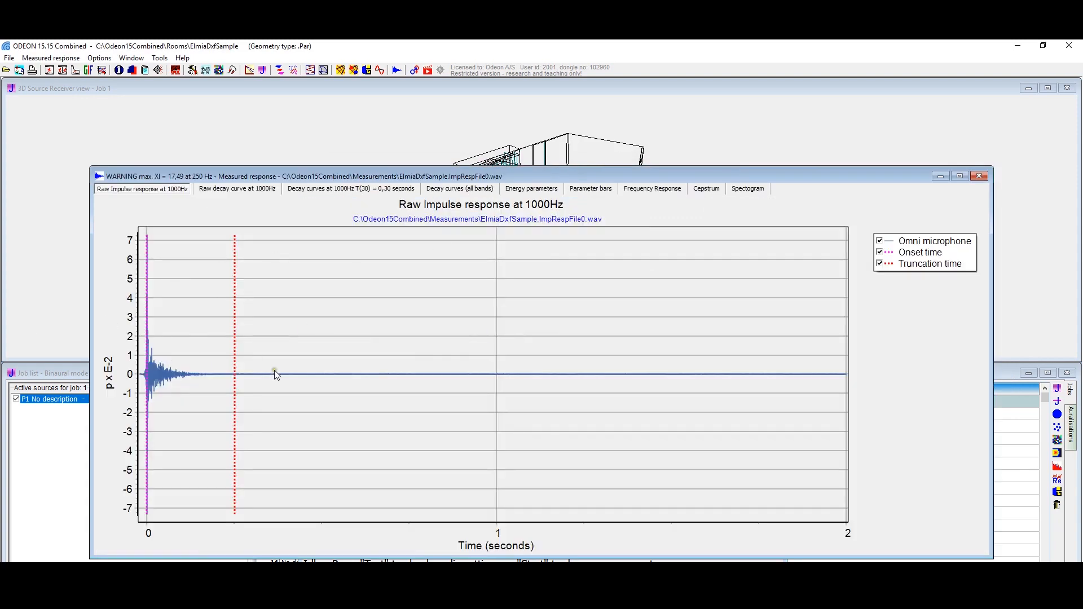
Step: Examine the measured raw impulse response across the frequency bands, including broad band and 8000 Hz, ending at 2000 Hz
key("Down")
key("Down")
key("Down")
key("Down")
key("Down")
key("Down")
key("Down")
key("Down")
key("Down")
key("Down")
key("Down")
key("Down")
key("Down")
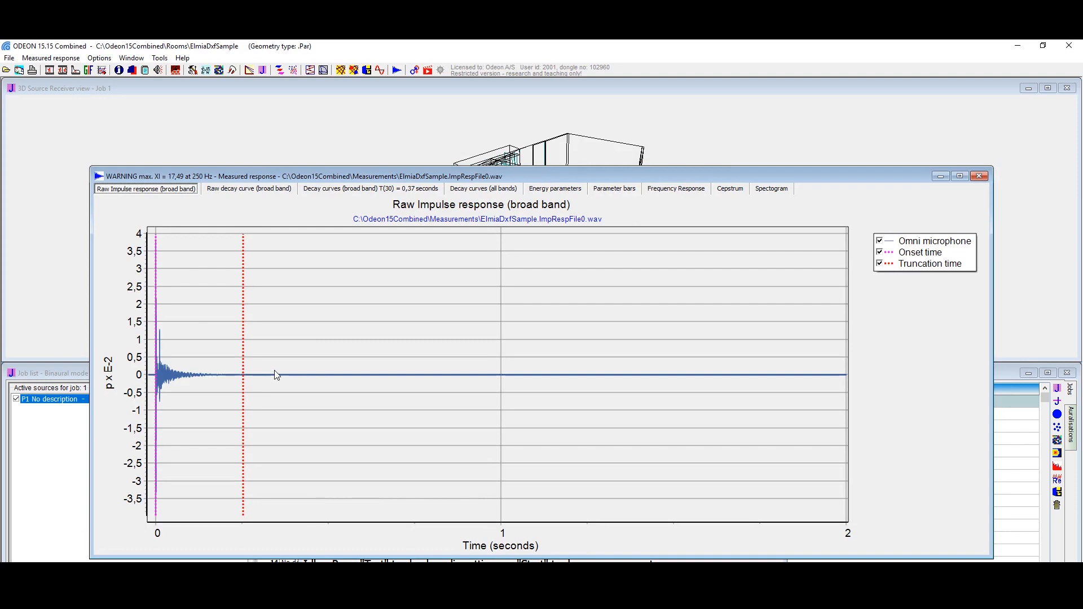
key("Down")
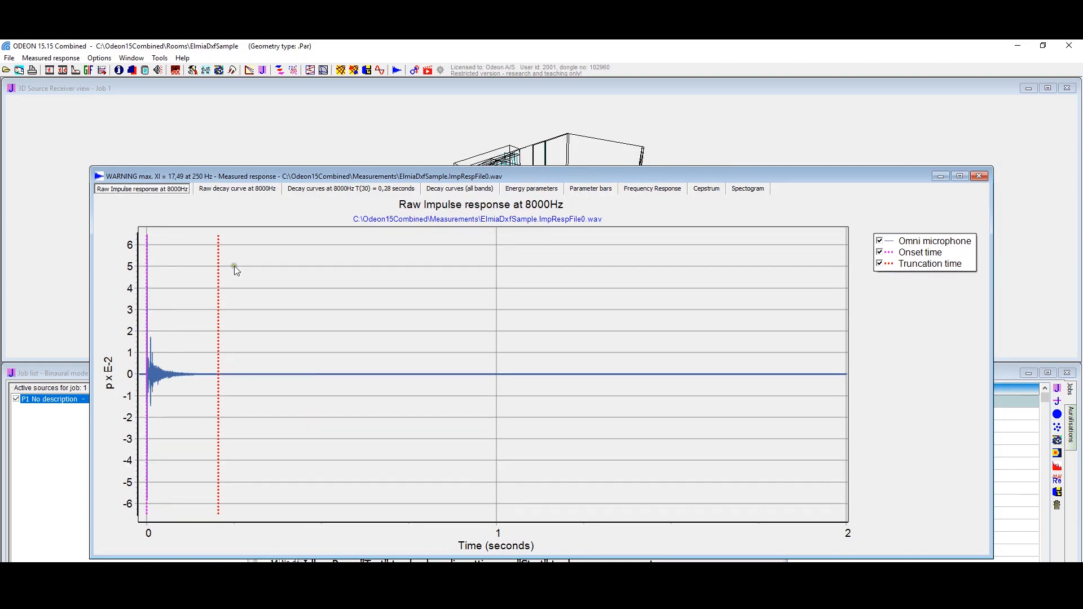
key("Down")
key("Down")
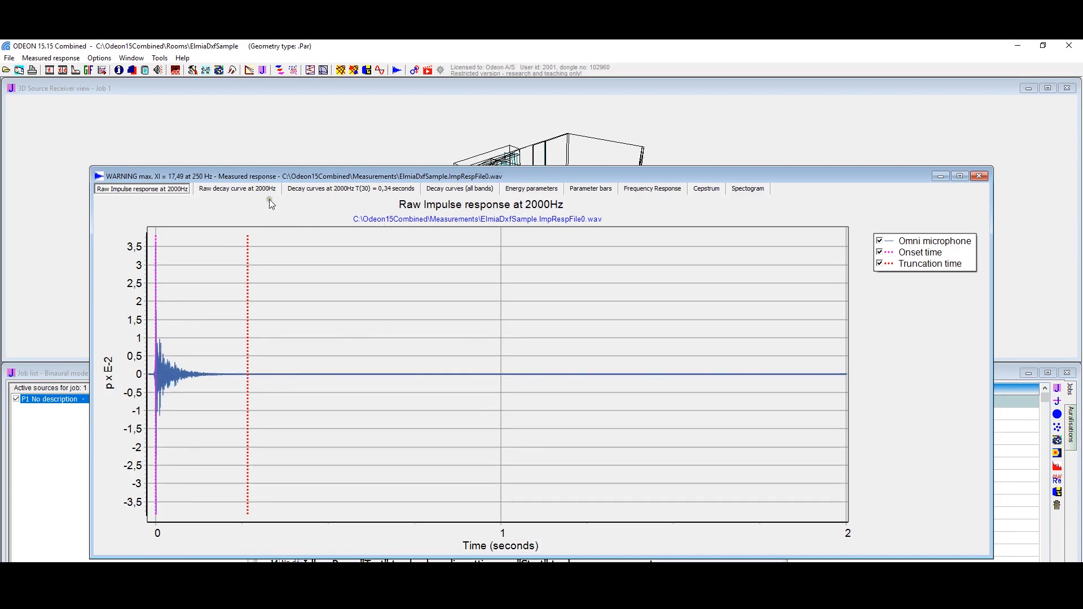
Step: View the measurement's raw decay curve and decay curves at 2000 Hz, plus the decay curves for all bands
left_click_drag(255, 181, 261, 210)
left_click(244, 205)
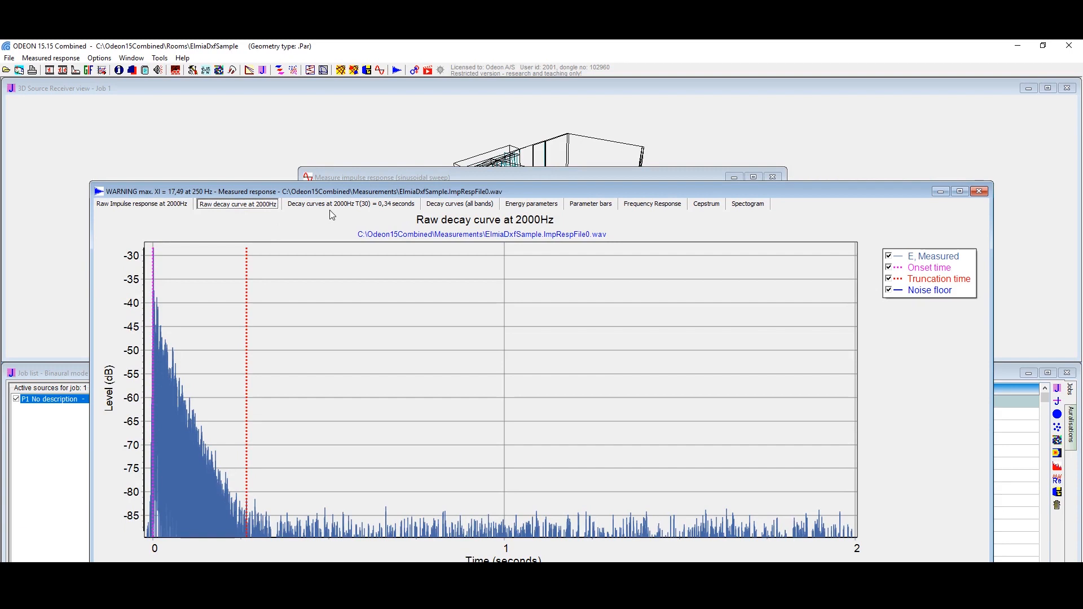
scroll(193, 389, "down", 1)
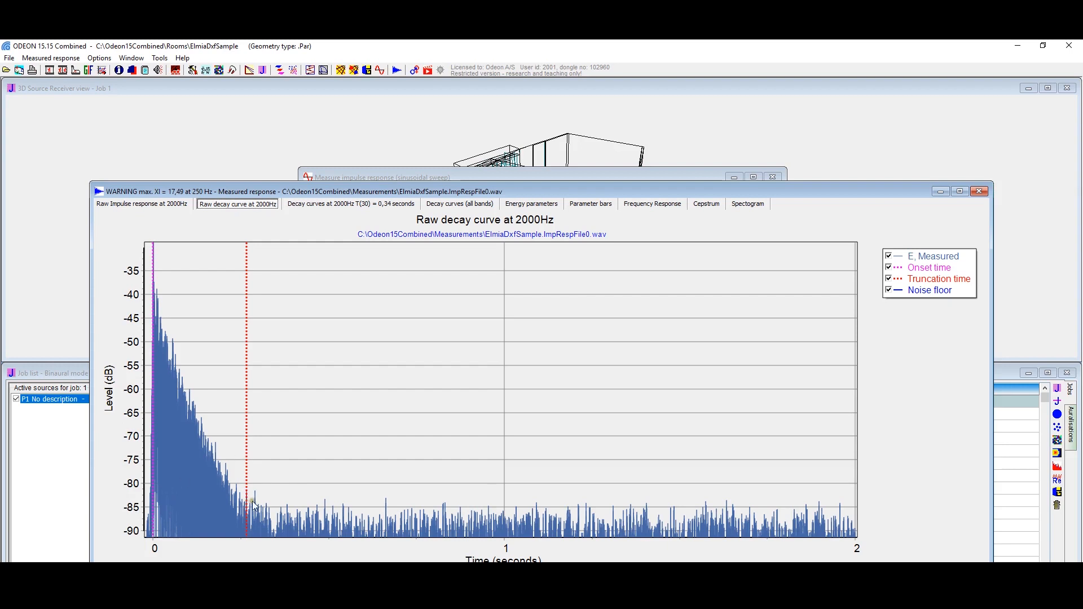
left_click(326, 209)
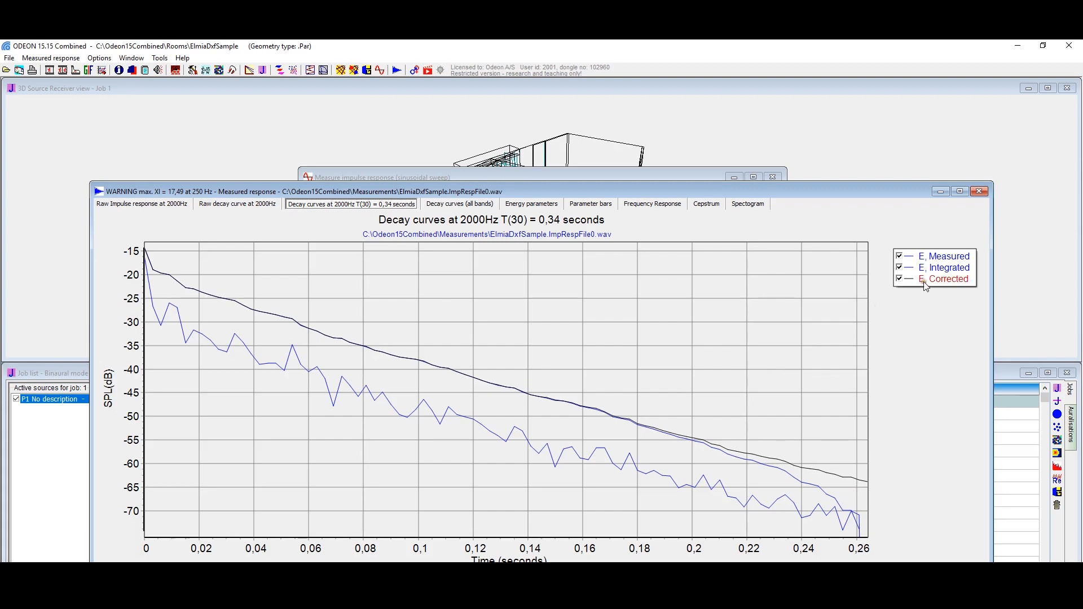
left_click(459, 204)
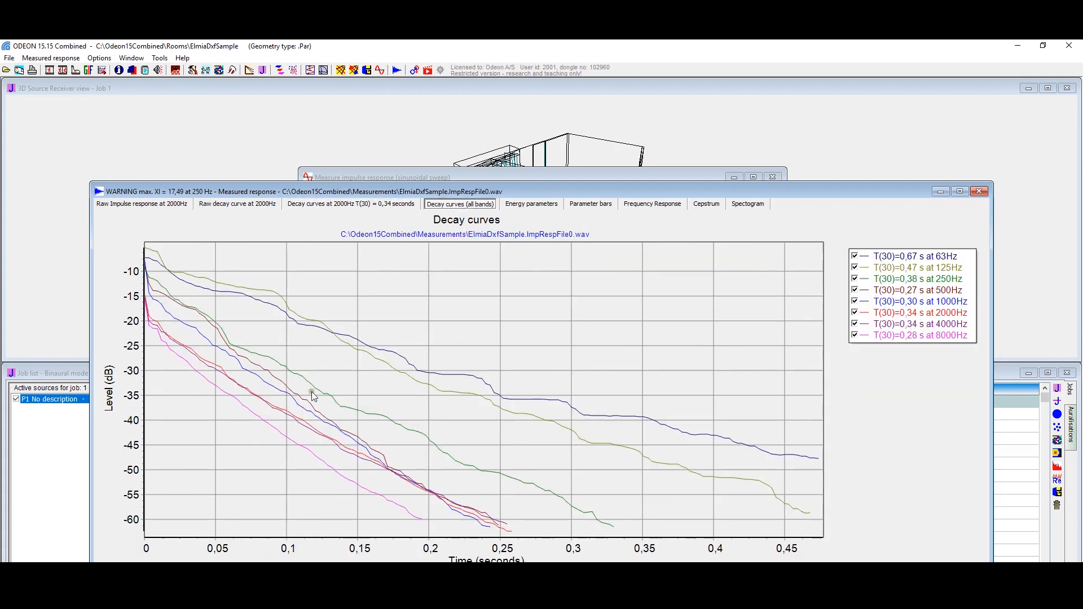
Step: Review the measured energy parameters table and highlight the L/Noise, Peak/Noise and Decay range rows
left_click(521, 205)
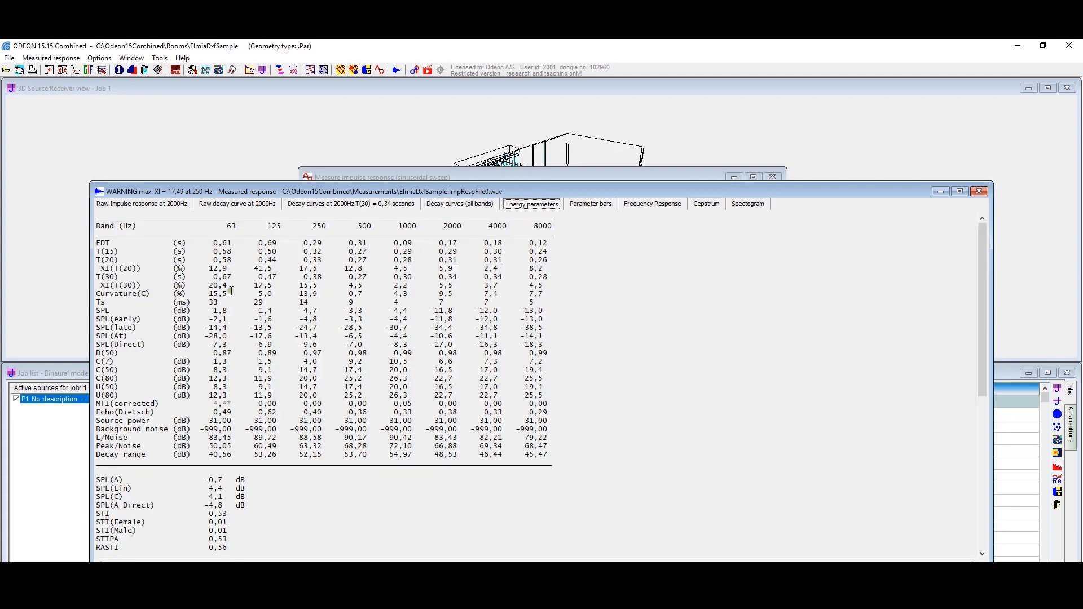
scroll(271, 449, "down", 10)
scroll(282, 440, "up", 10)
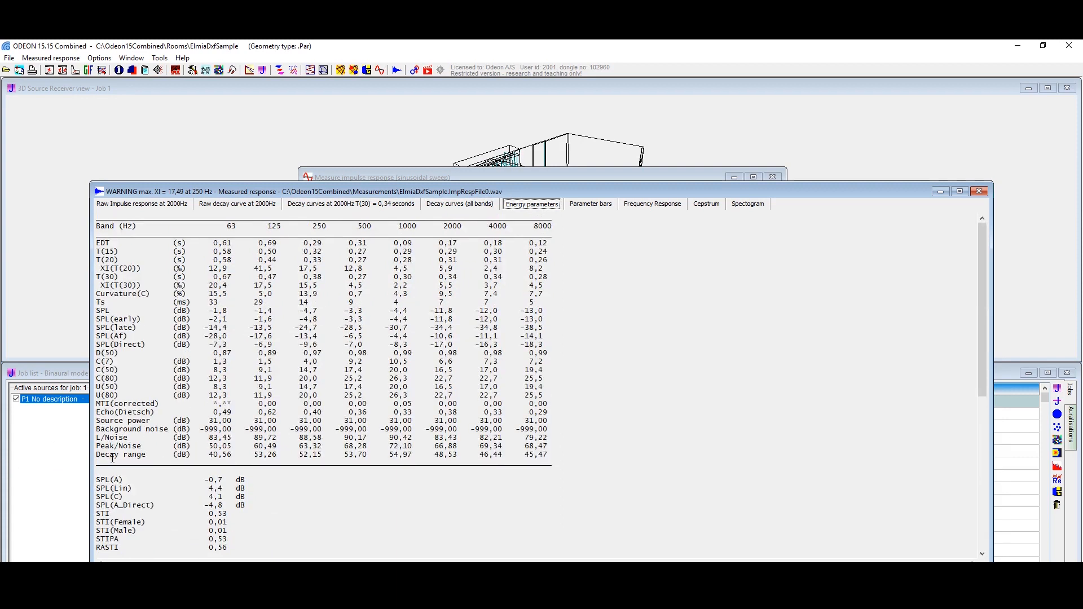
left_click_drag(102, 439, 634, 454)
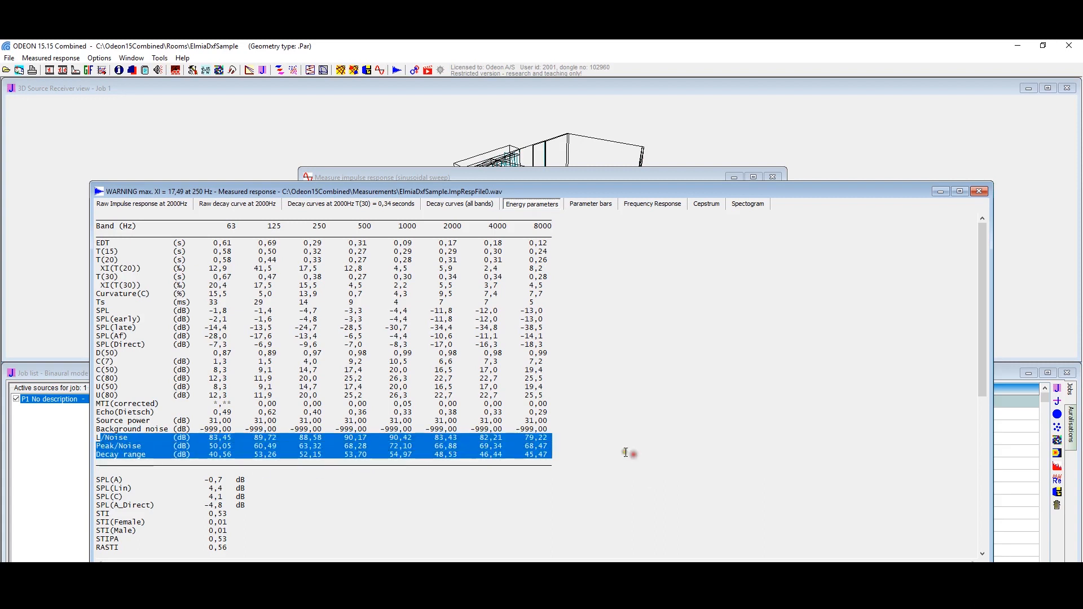
Step: View the measurement's parameter bars, frequency response, cepstrum and spectrogram, then close the measured response and move the measurement window aside
left_click(588, 207)
left_click(669, 211)
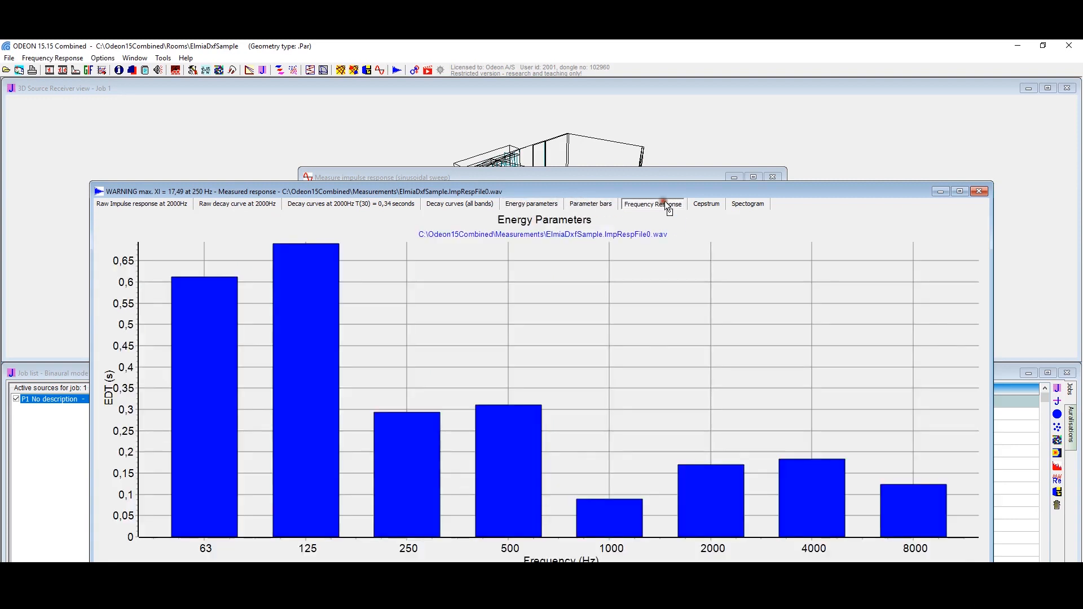
left_click(707, 207)
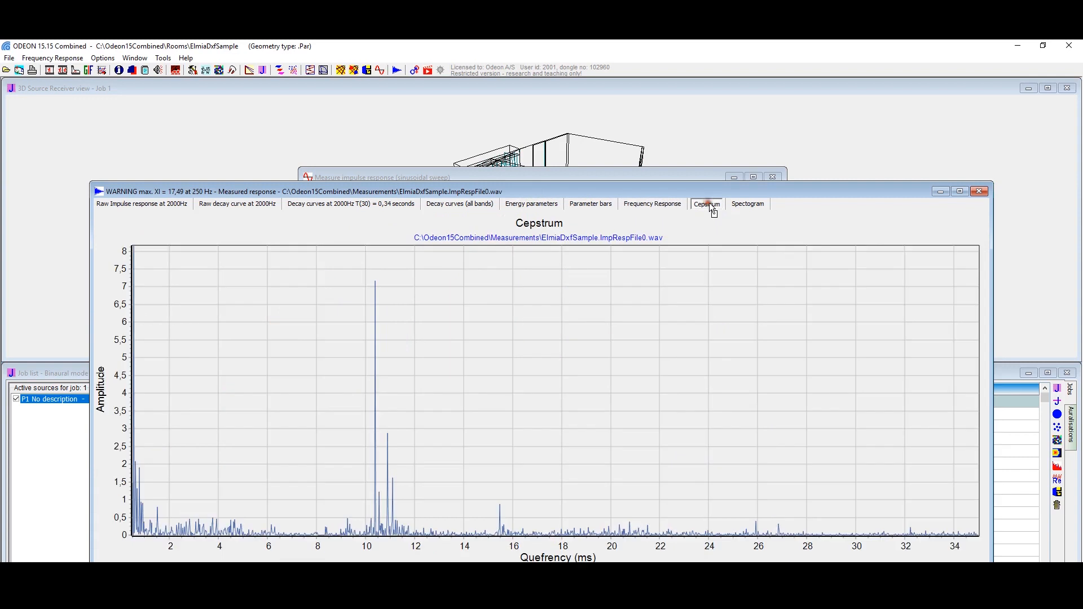
left_click(750, 204)
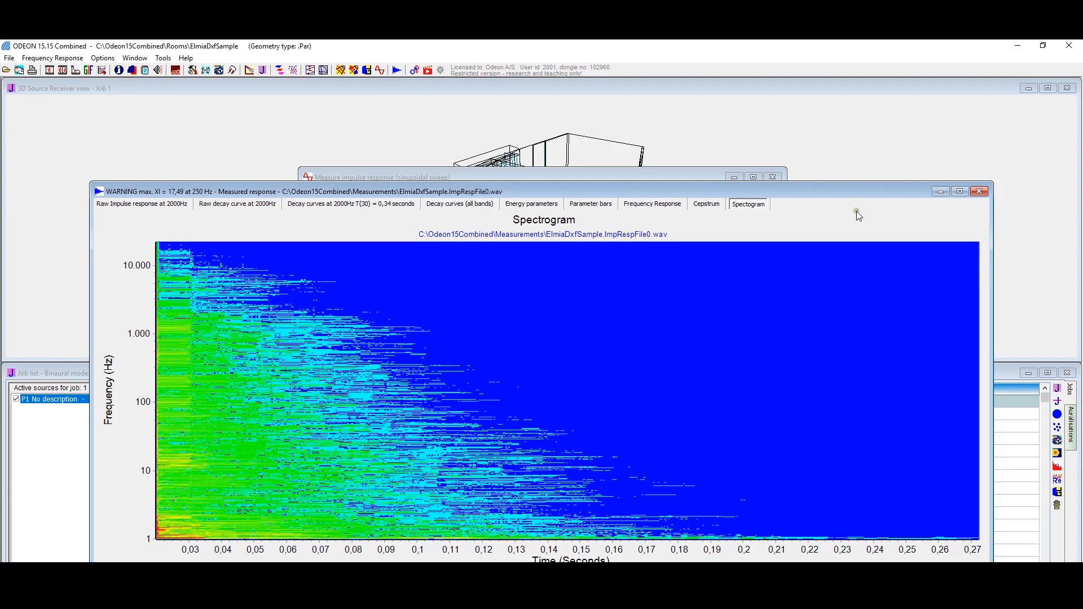
left_click(977, 191)
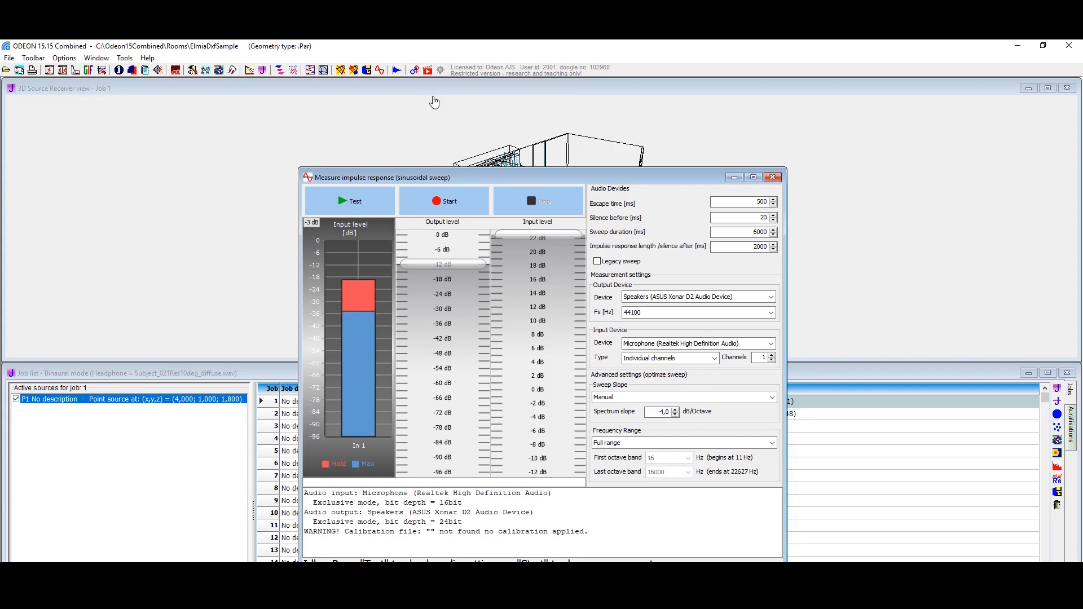
left_click_drag(422, 179, 576, 130)
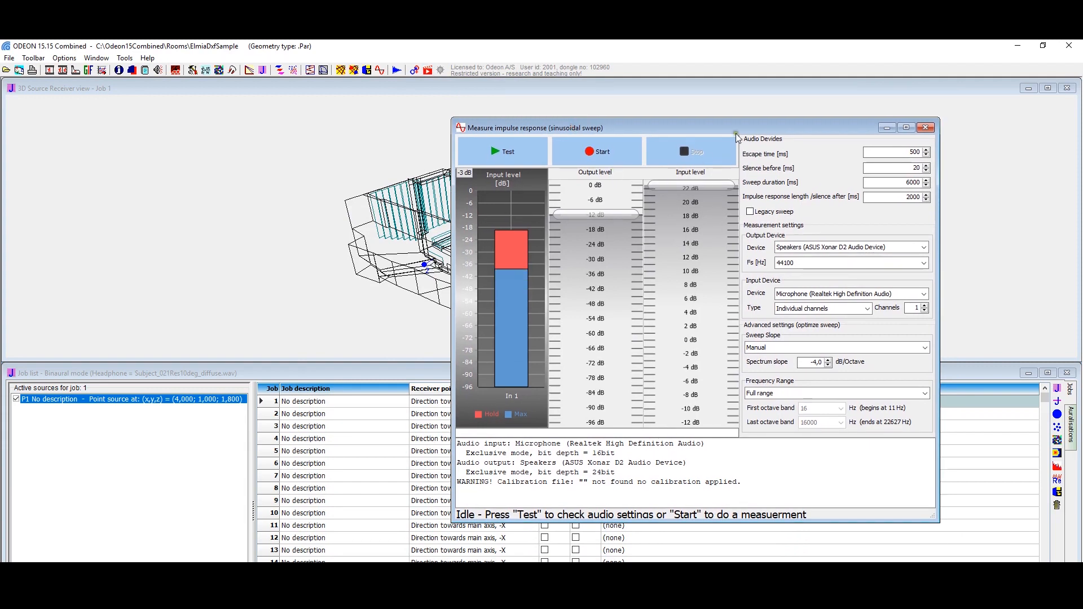